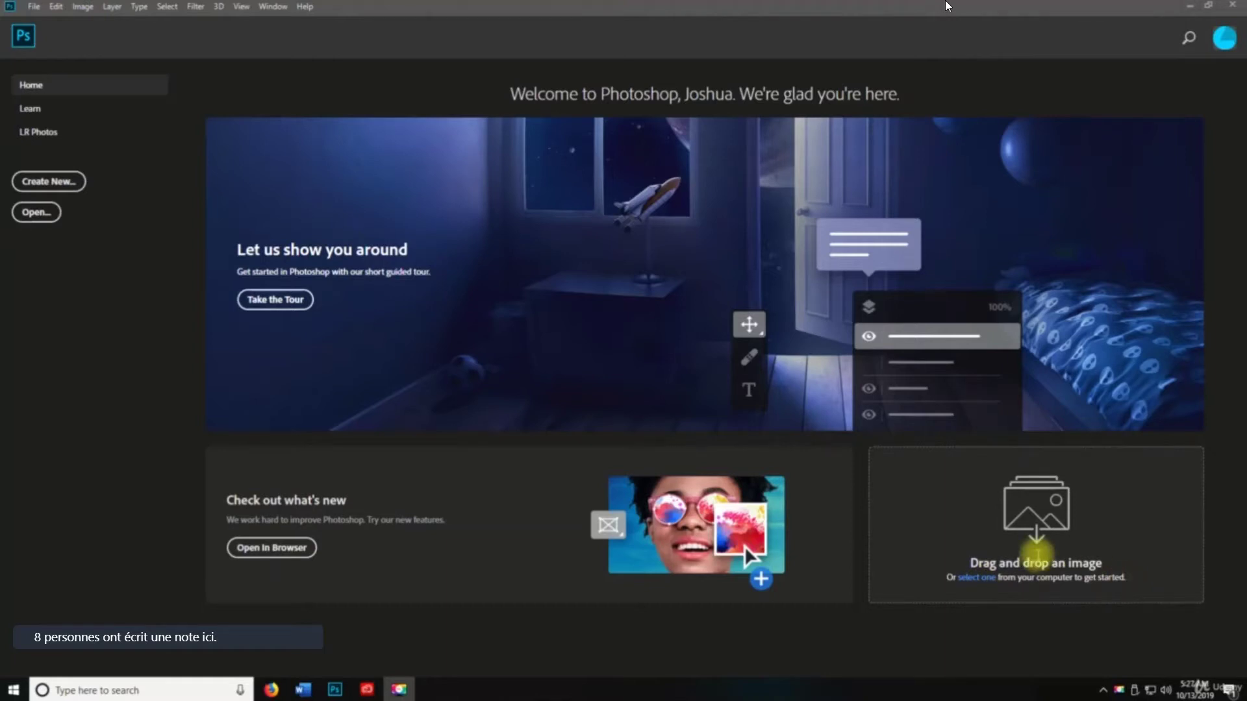
# - Browse the Learn page's hands-on and web tutorials down to the end of the list and back
pyautogui.press('space')
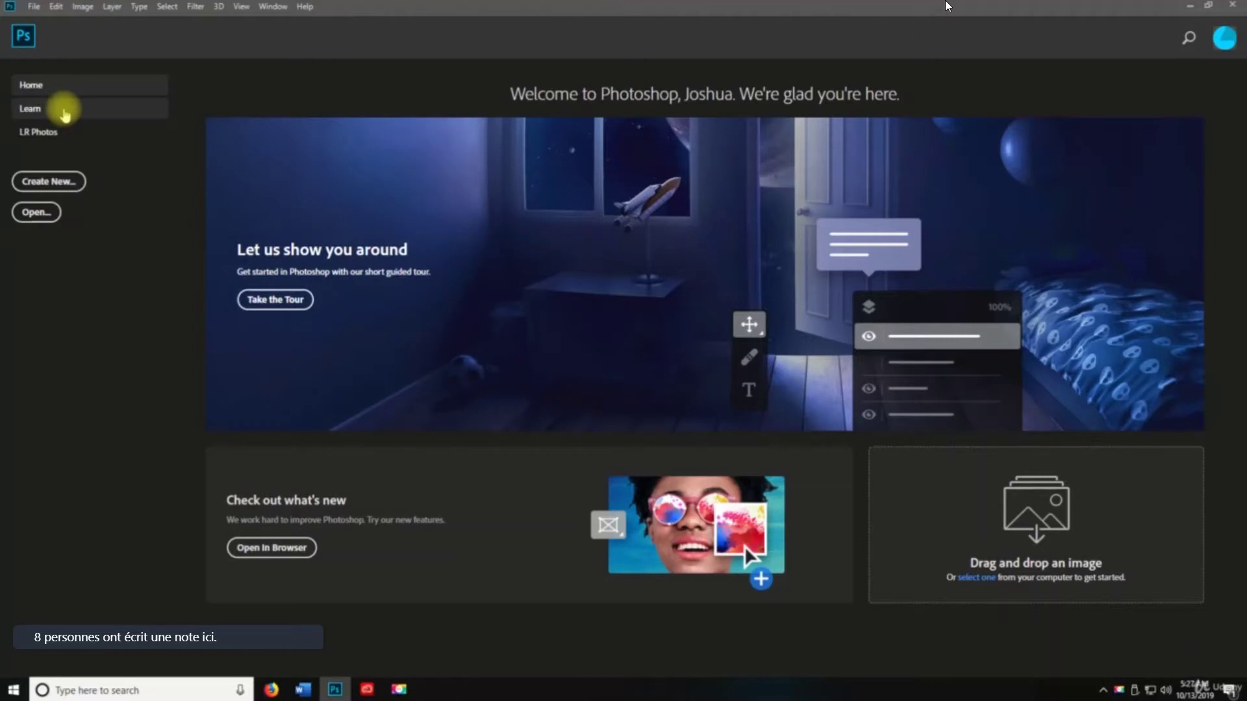
pyautogui.click(65, 112)
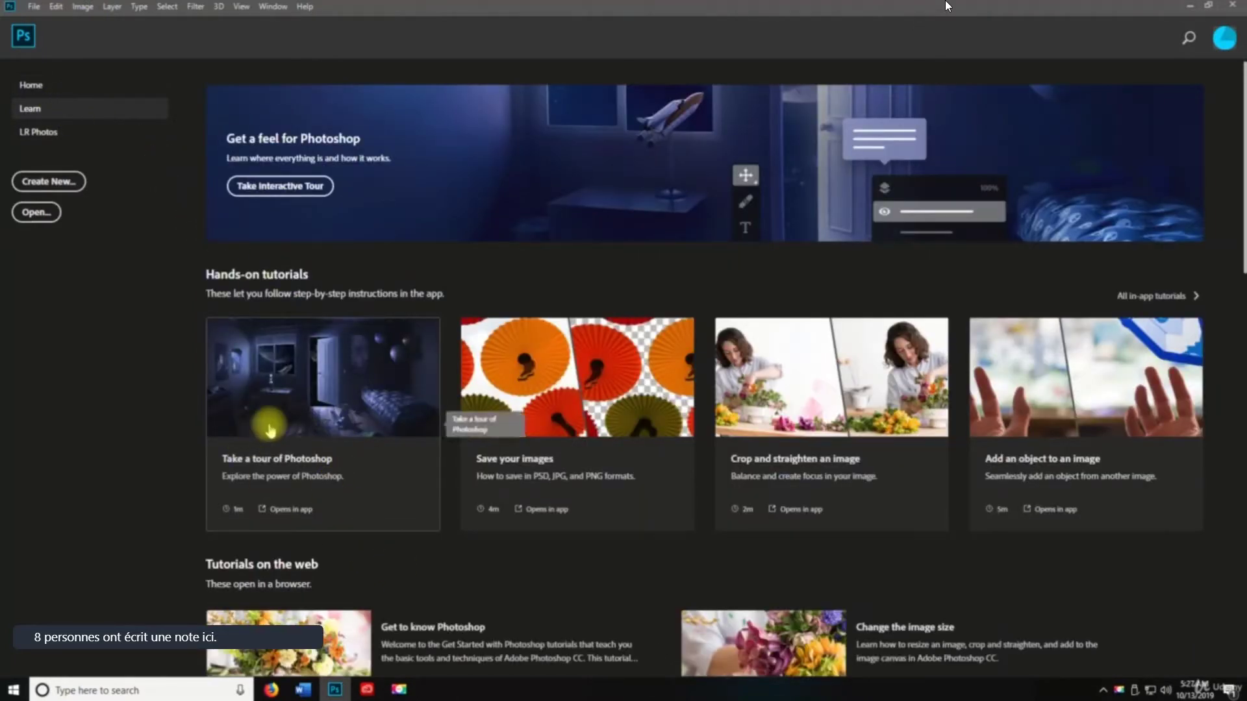
pyautogui.scroll(-3, 974, 422)
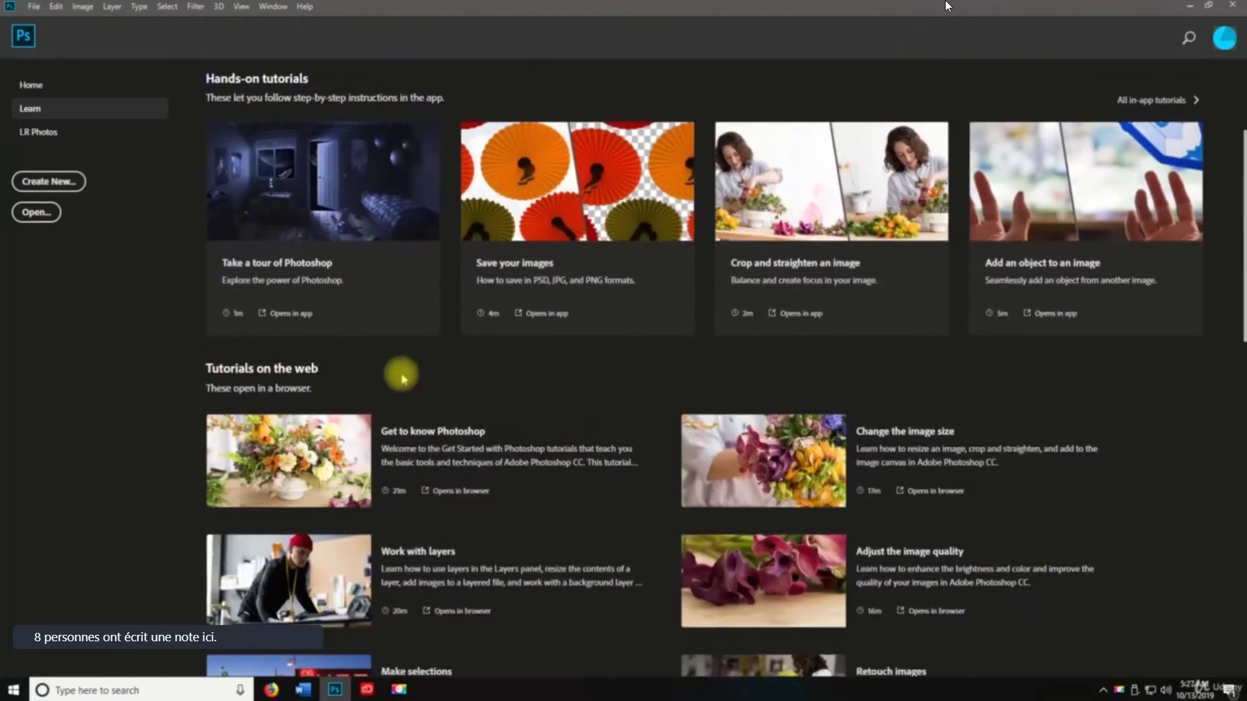
pyautogui.scroll(2, 682, 357)
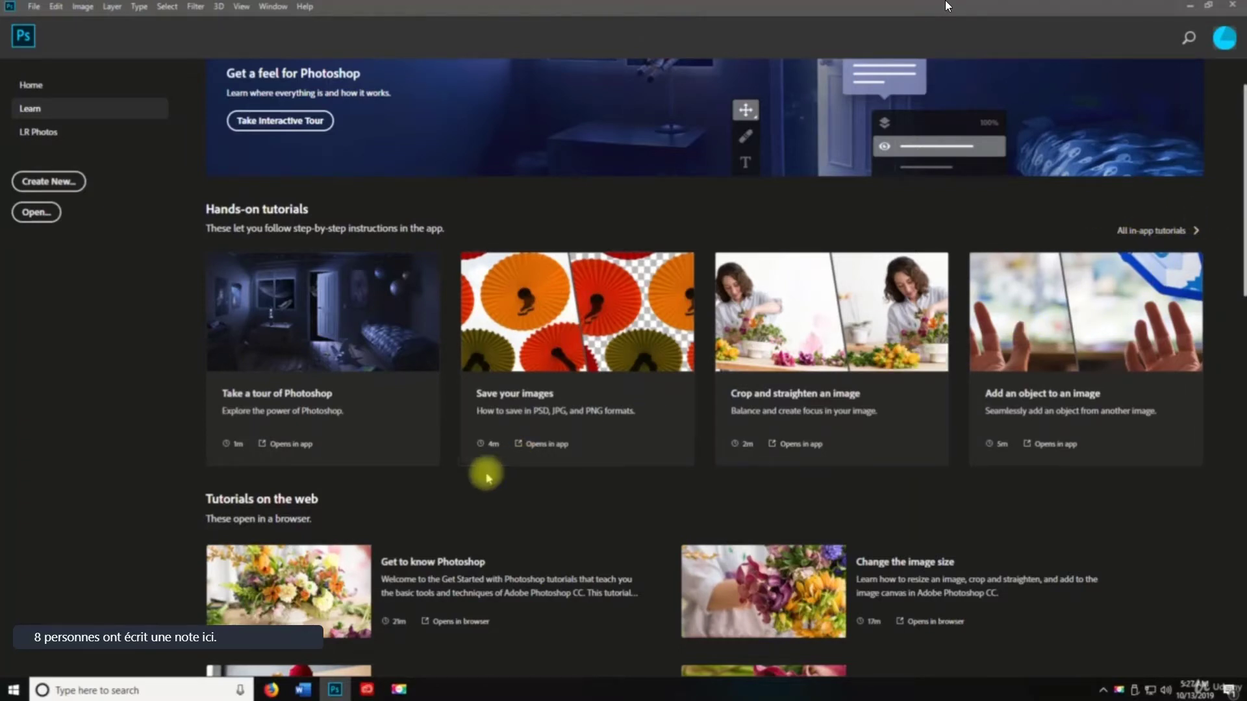
pyautogui.scroll(-3, 241, 513)
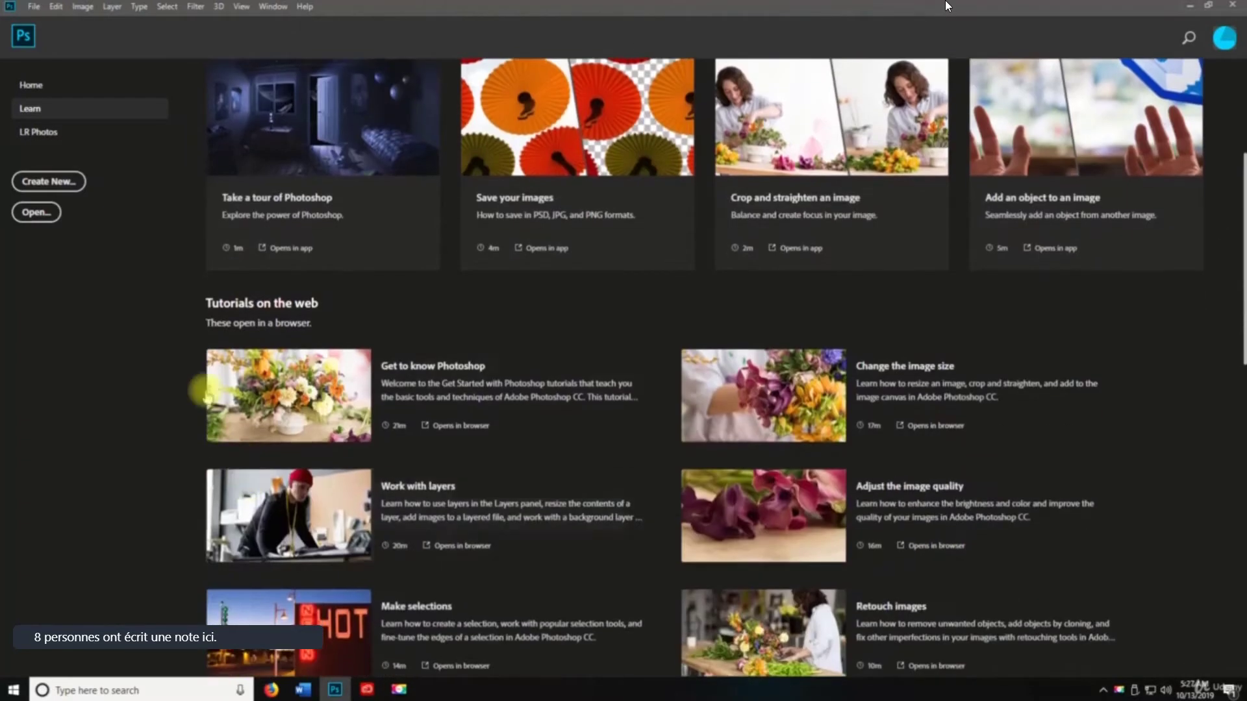
pyautogui.scroll(-5, 426, 416)
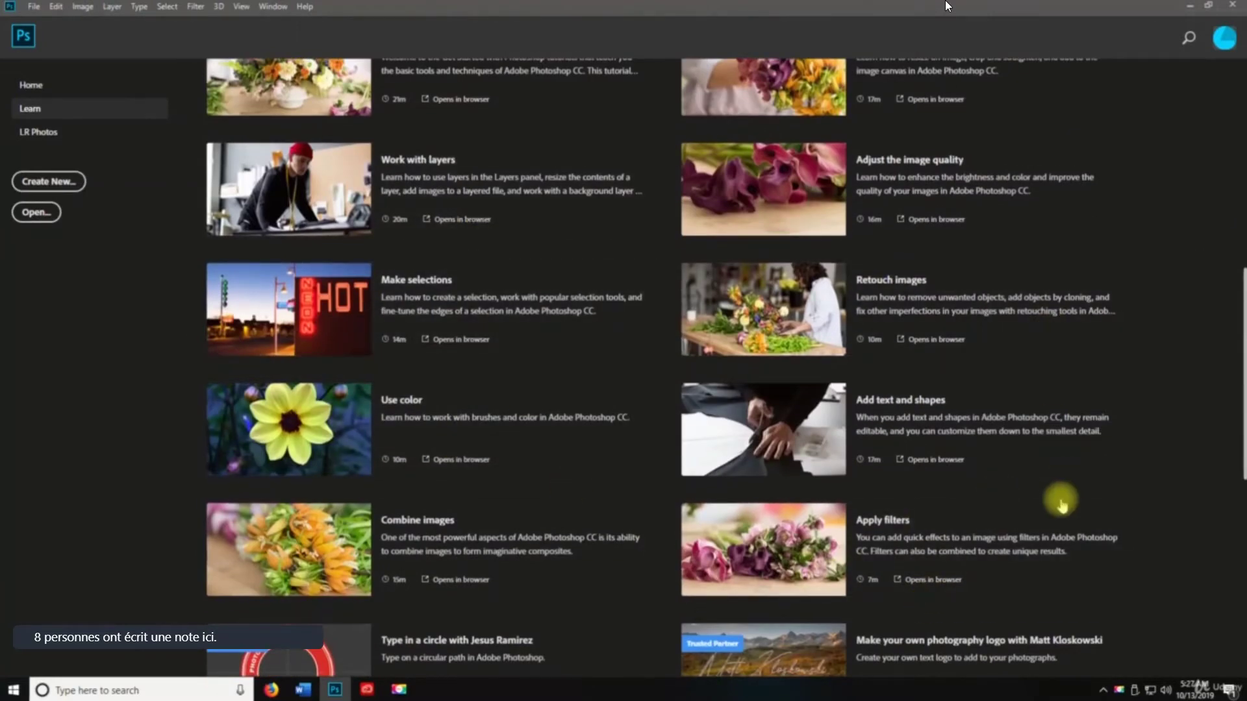
pyautogui.scroll(-4, 731, 356)
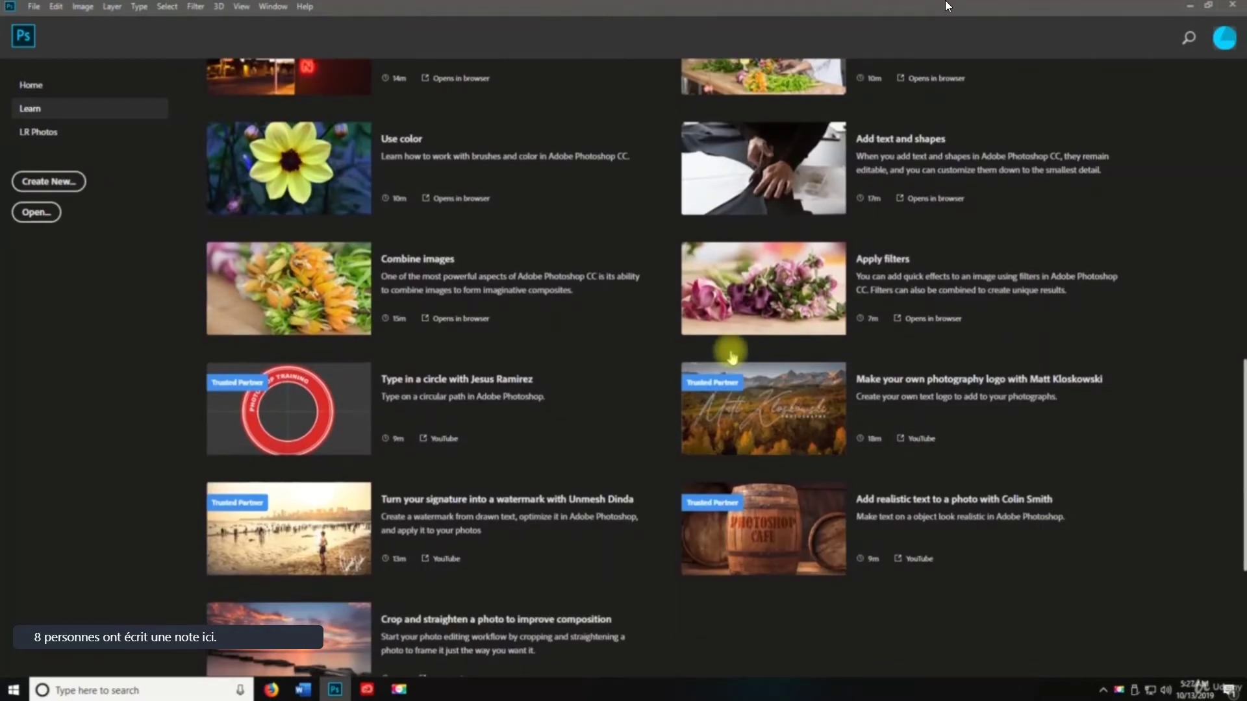
pyautogui.scroll(-5, 730, 350)
pyautogui.scroll(3, 546, 393)
pyautogui.scroll(10, 544, 399)
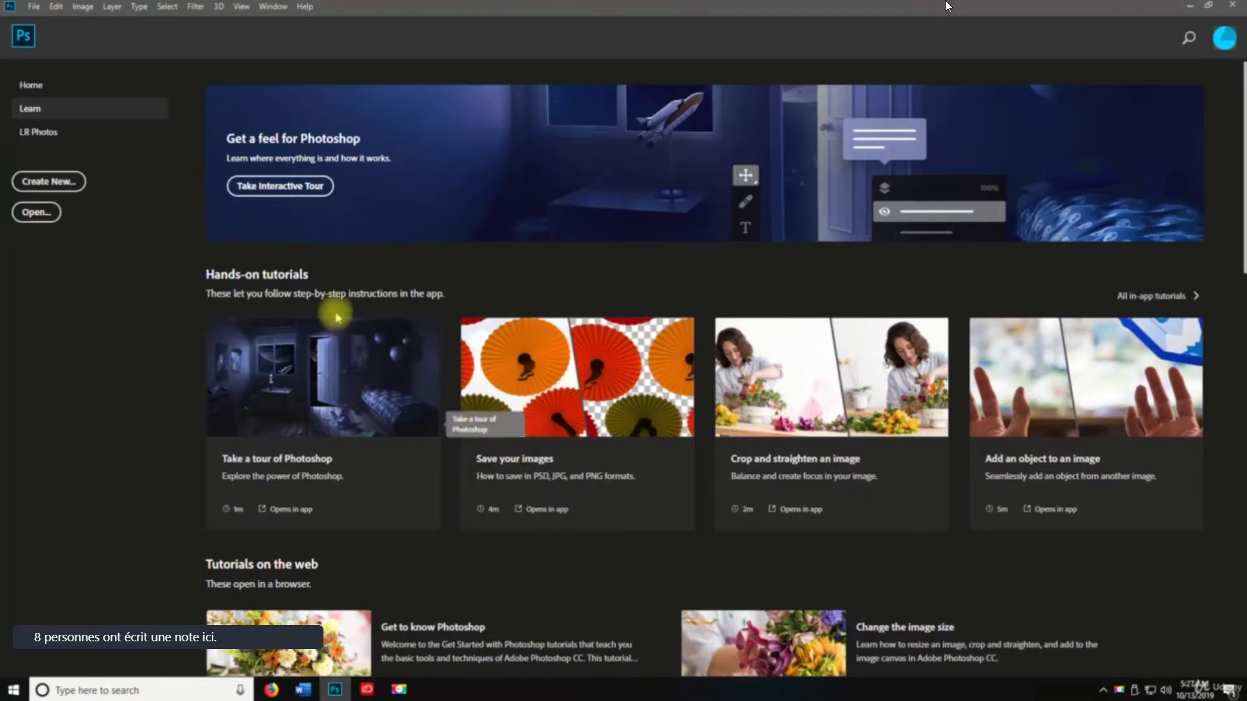
# - View the LR Photos page and the search screen, returning to the Home screen after each
pyautogui.click(37, 138)
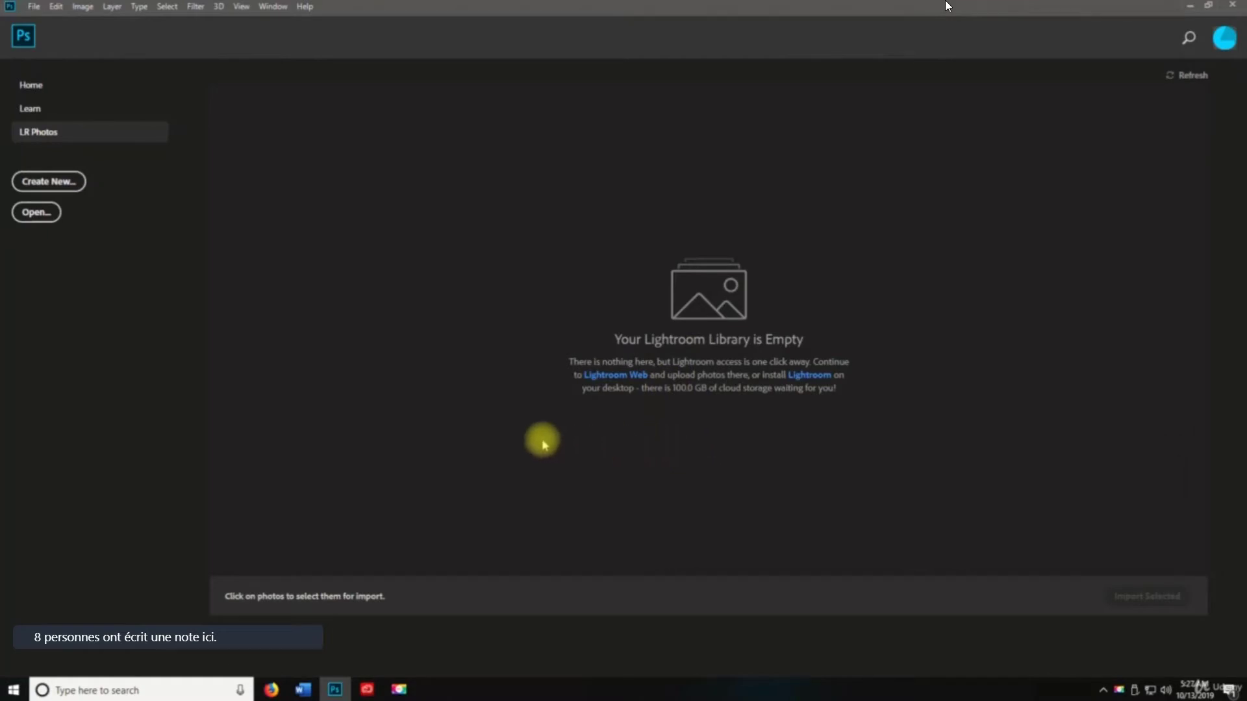
pyautogui.click(38, 91)
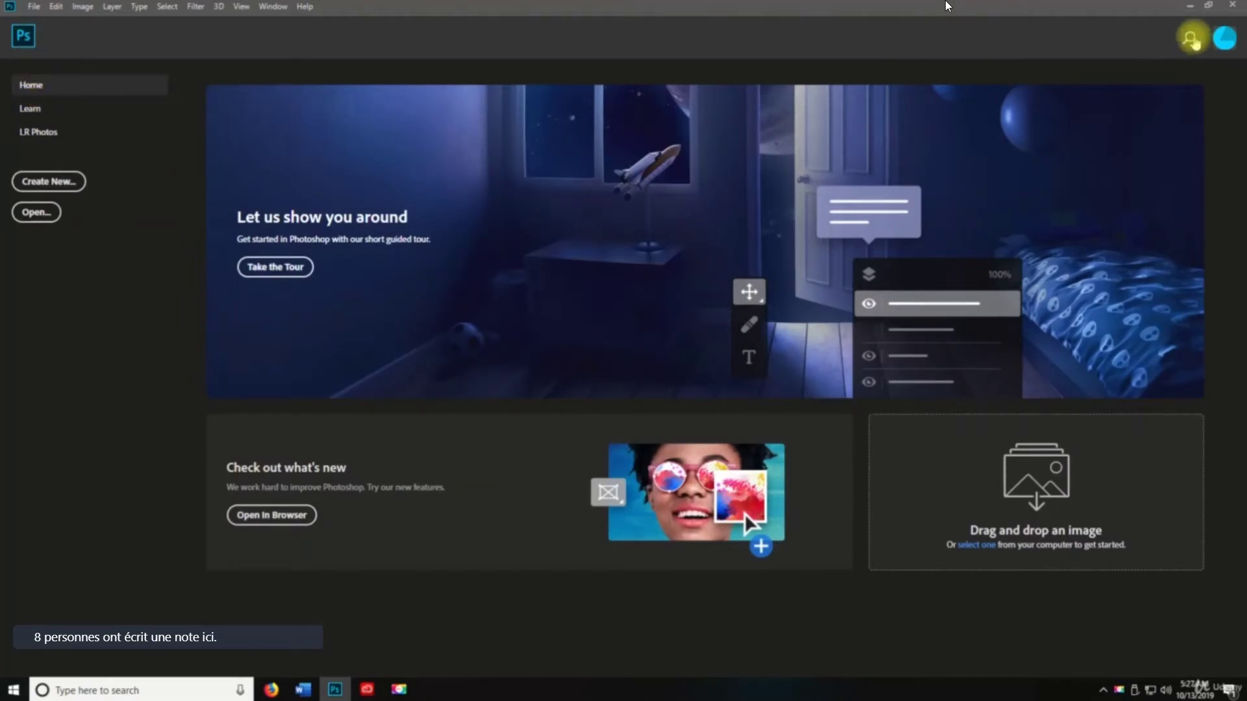
pyautogui.click(1191, 40)
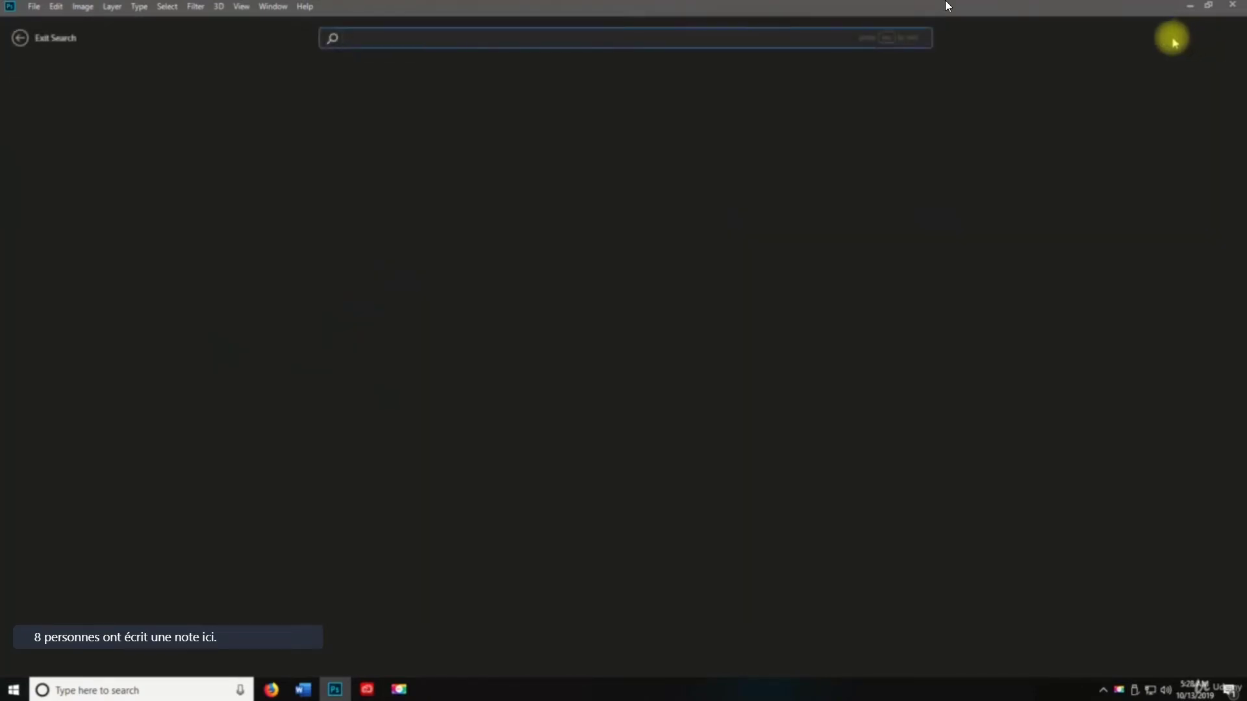
pyautogui.click(53, 37)
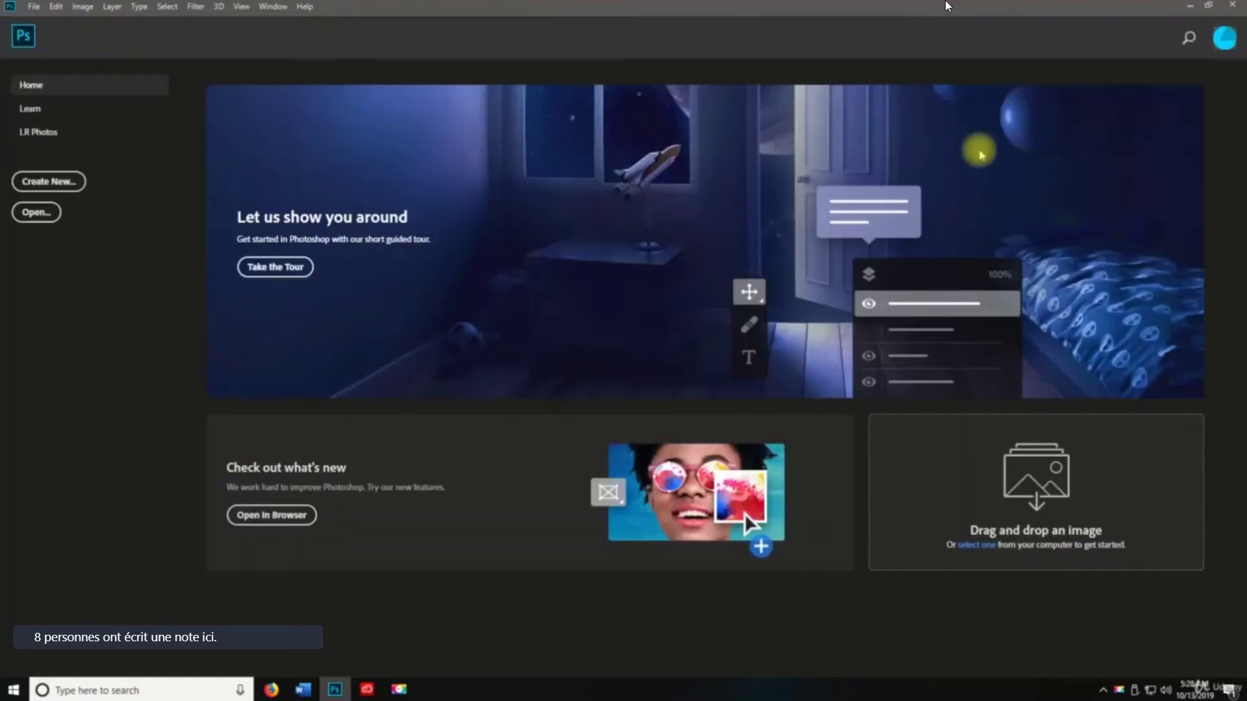
# - View the Adobe account page in the browser, close it and return to Photoshop
pyautogui.click(1224, 56)
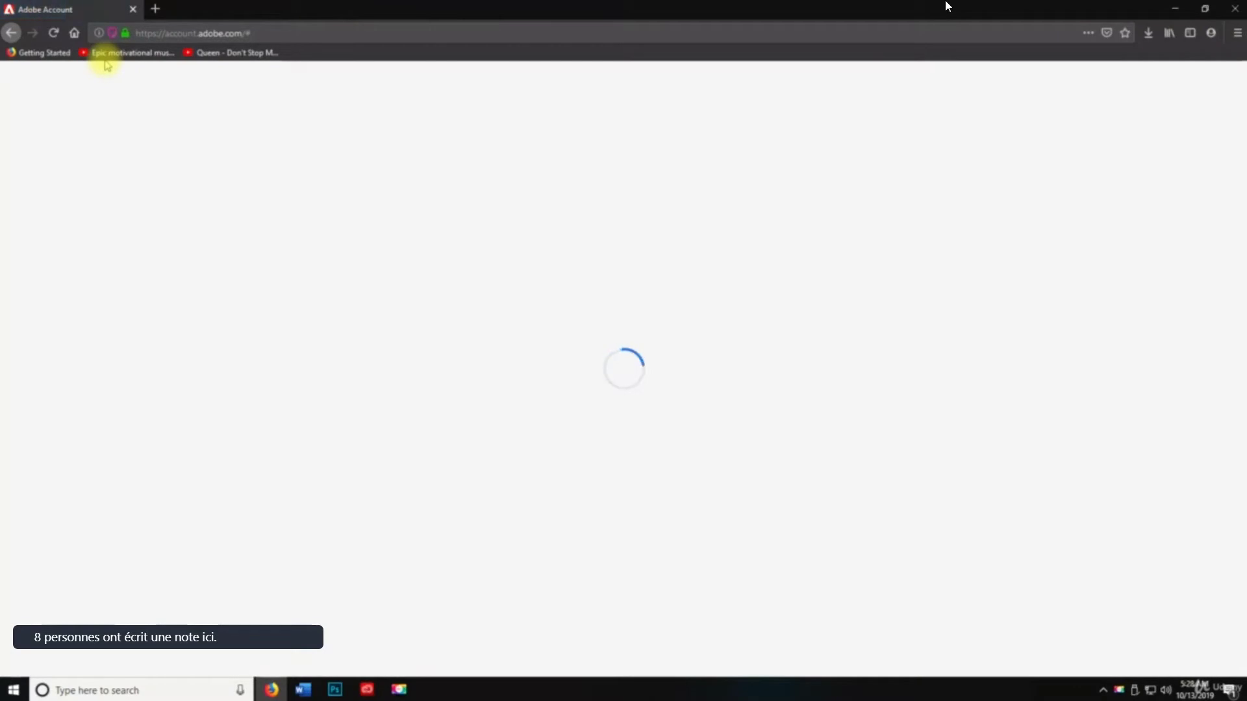
pyautogui.click(130, 11)
pyautogui.press('space')
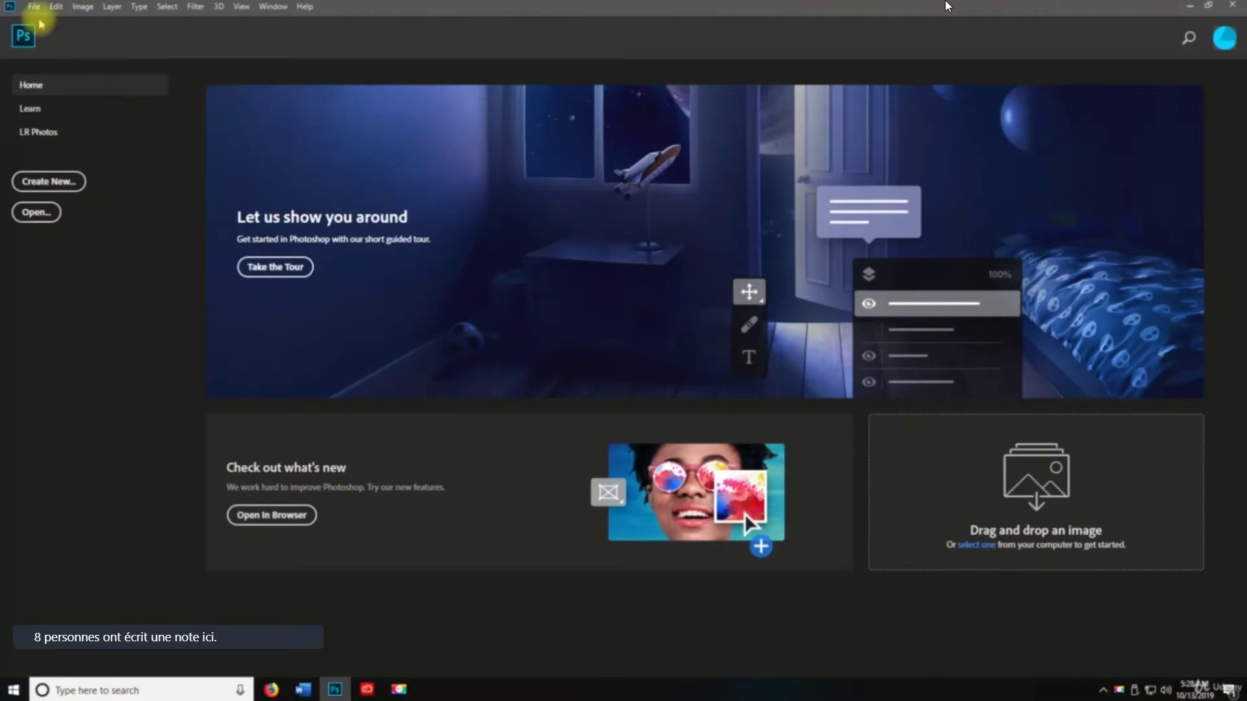
# - Create a new document with the Default Photoshop Size preset, 7 x 5 inches at 300 pixels/inch with a white background
pyautogui.click(33, 8)
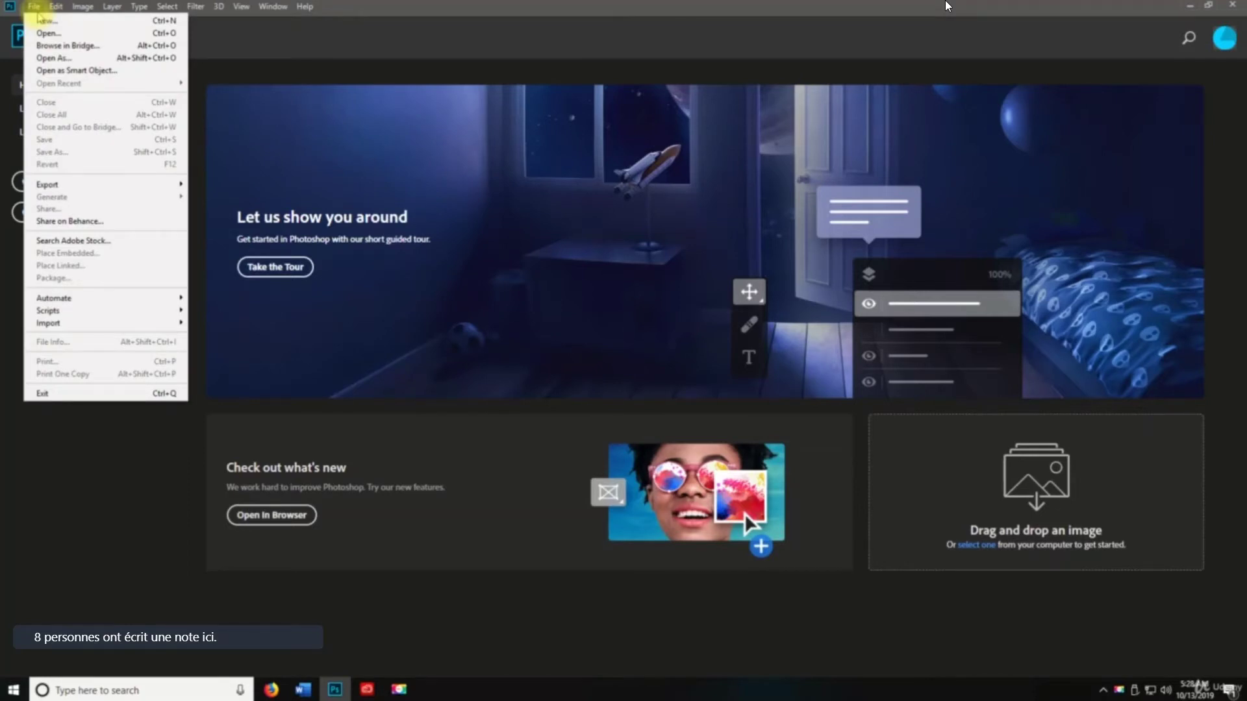
pyautogui.click(41, 20)
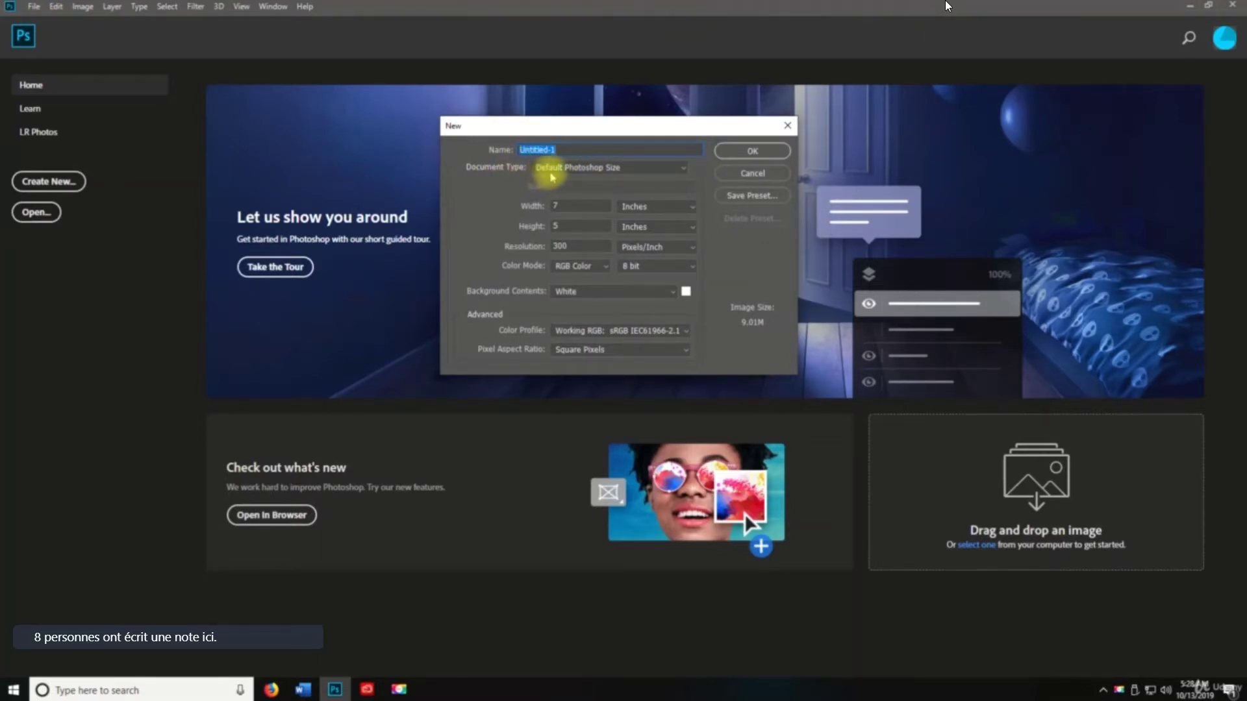
pyautogui.moveTo(490, 126); pyautogui.dragTo(475, 234)
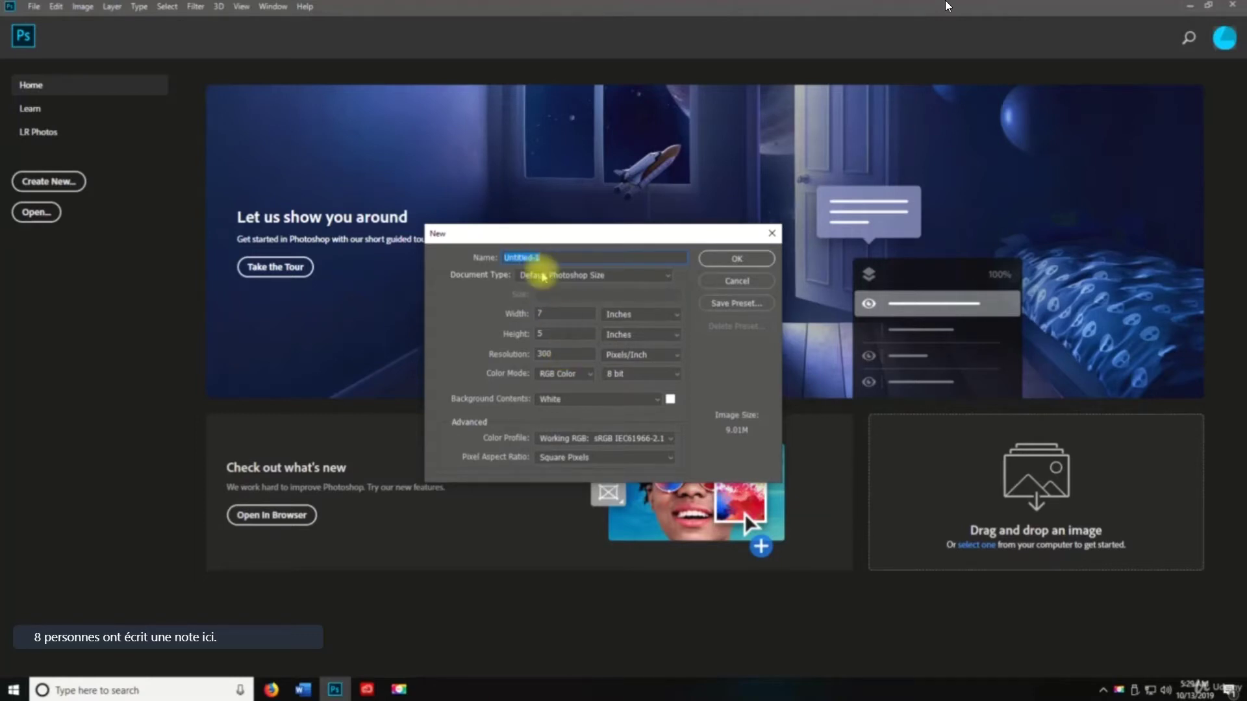
pyautogui.click(726, 262)
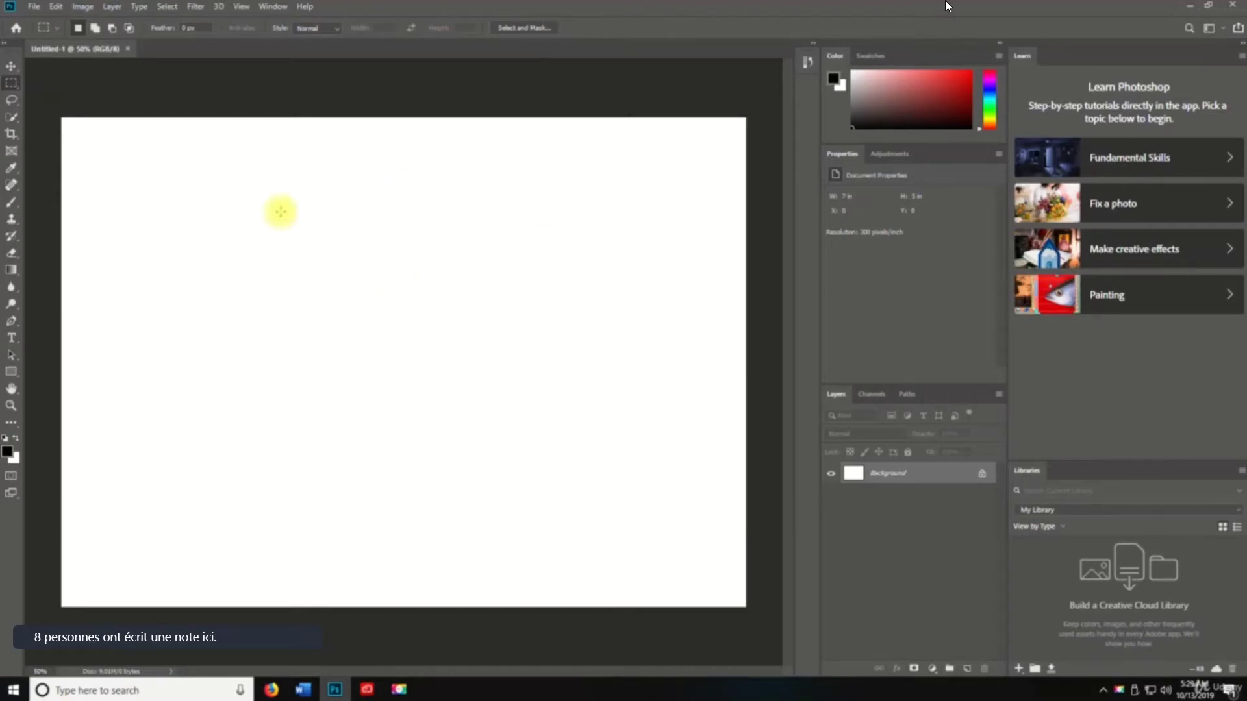
# - Create a second document of type Web with the Web Most Common artboard, 1366 x 768 pixels at 72 pixels/inch
pyautogui.click(34, 6)
pyautogui.click(34, 7)
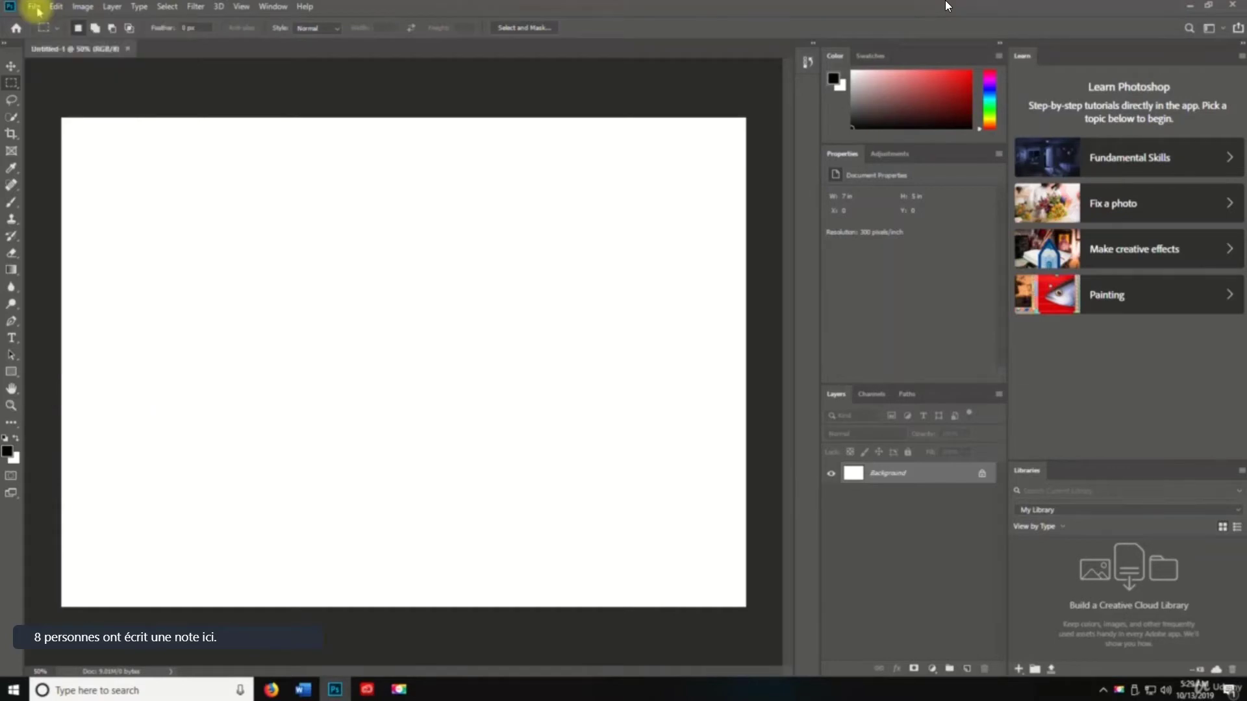
pyautogui.click(33, 7)
pyautogui.click(47, 20)
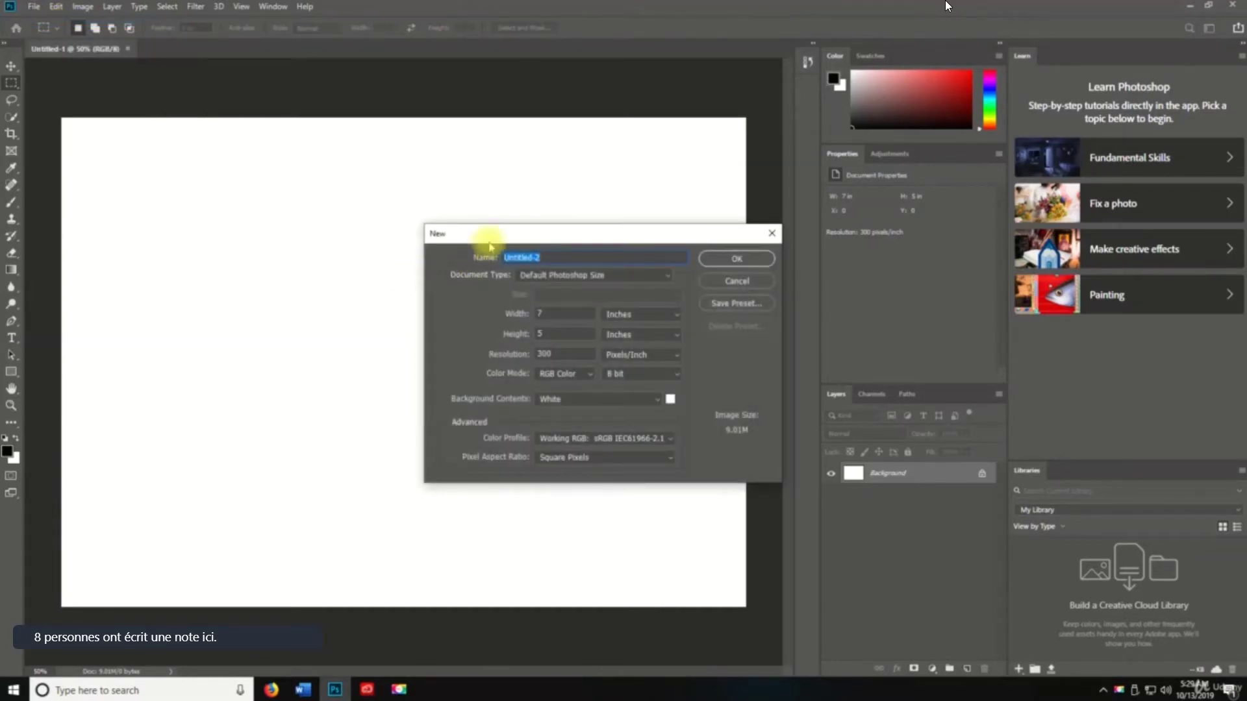
pyautogui.moveTo(504, 231); pyautogui.dragTo(358, 176)
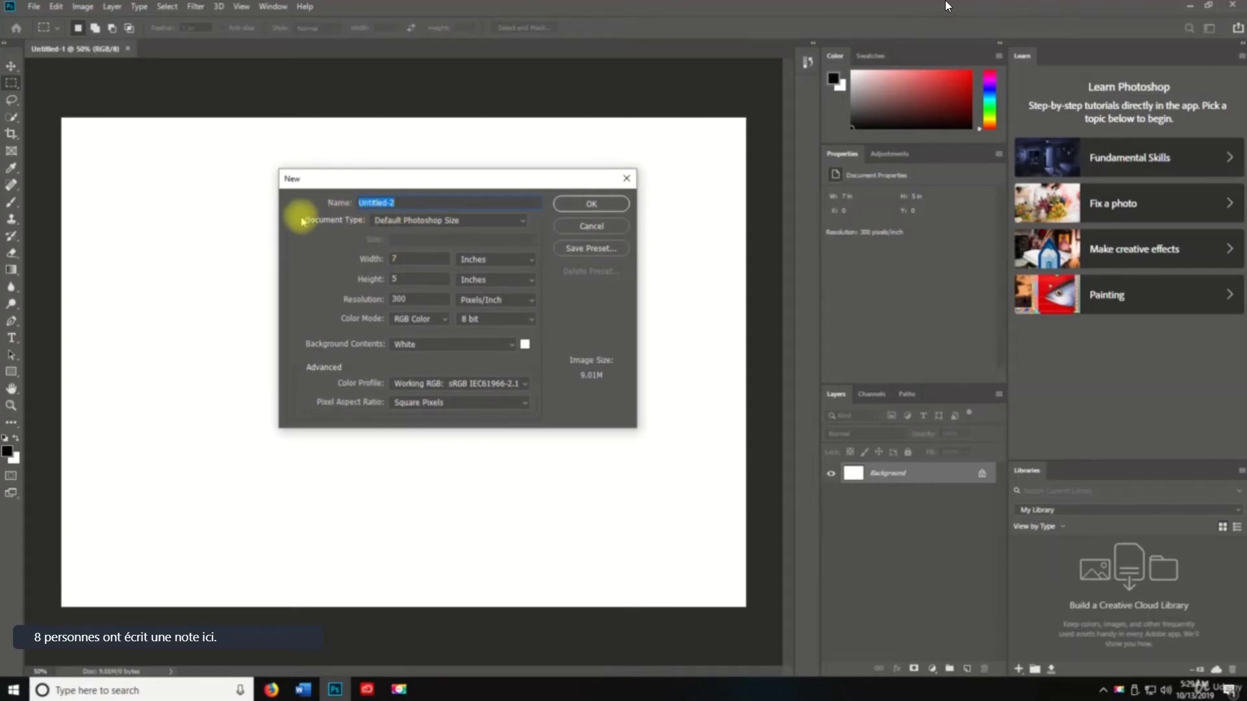
pyautogui.click(391, 220)
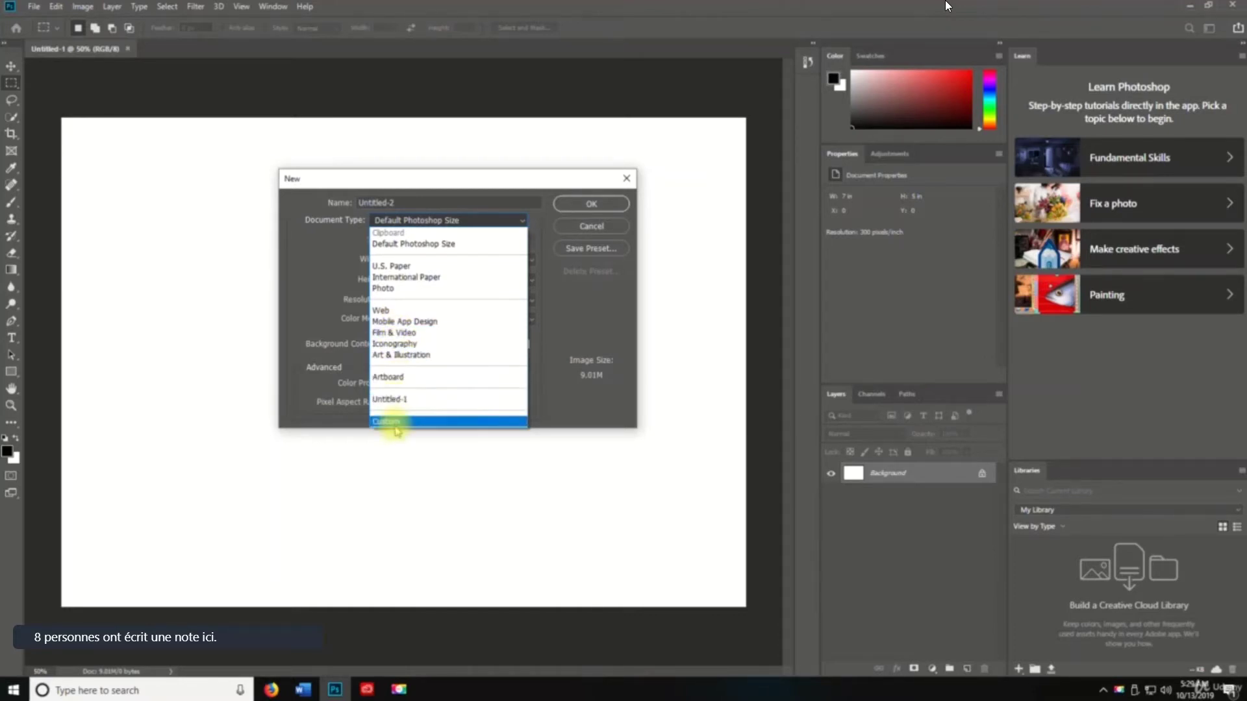
pyautogui.click(323, 294)
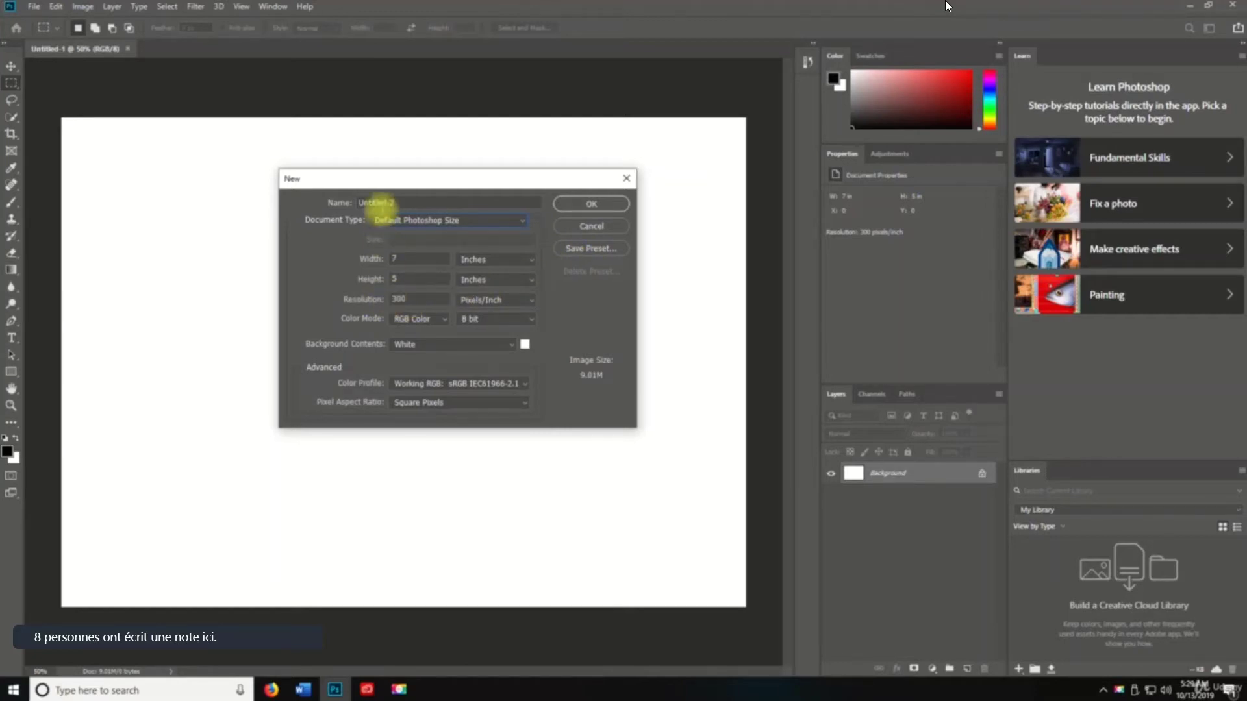
pyautogui.click(390, 220)
pyautogui.click(406, 312)
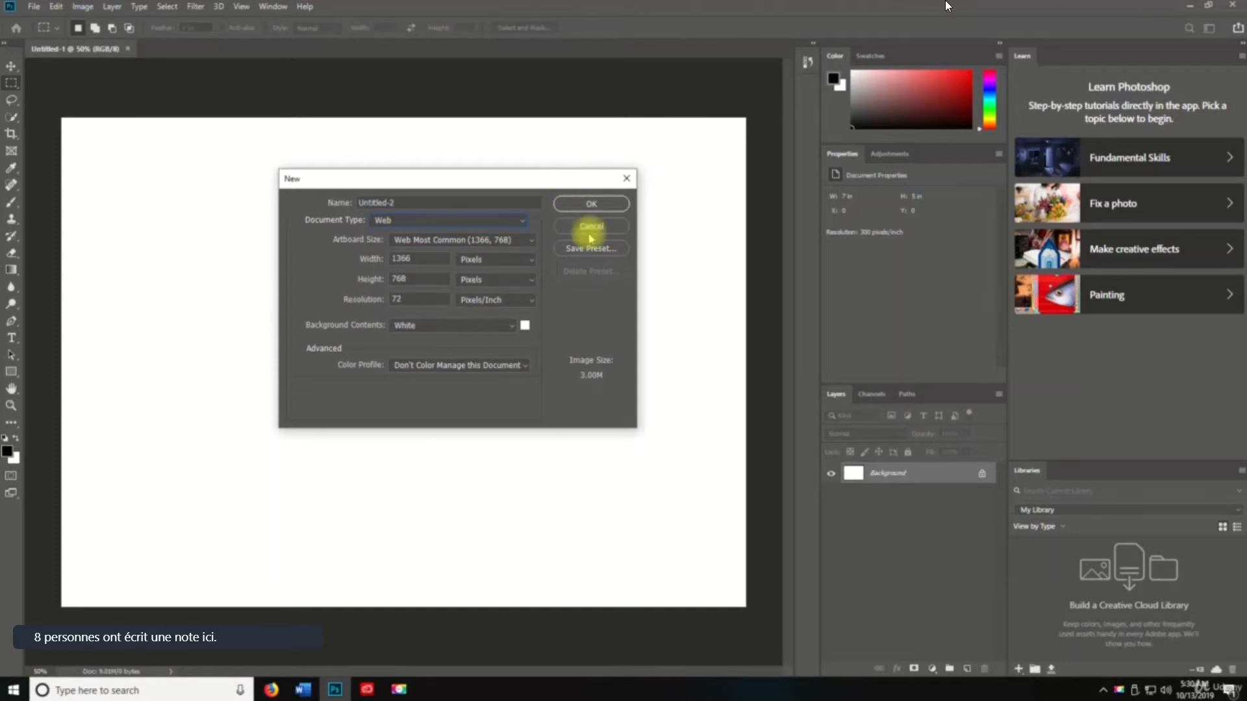
pyautogui.click(34, 6)
pyautogui.click(604, 203)
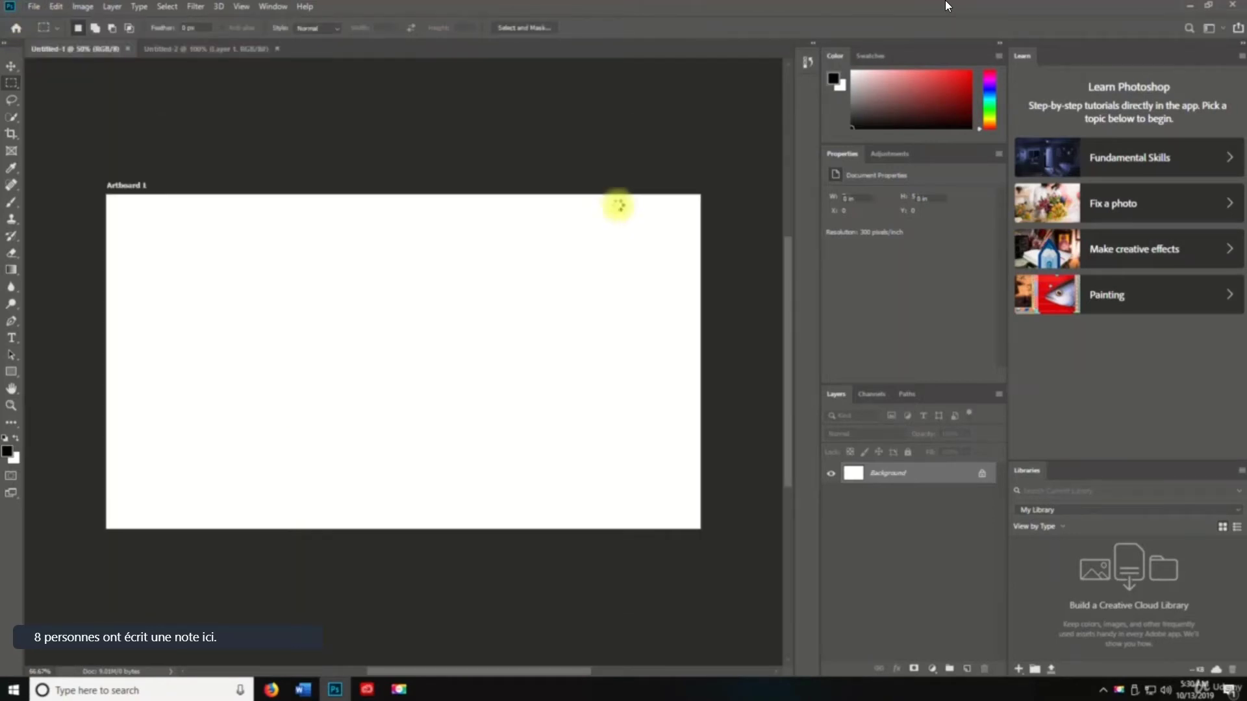
# - Create a third document of type Film & Video at HDTV 1080p size with a white background
pyautogui.click(35, 6)
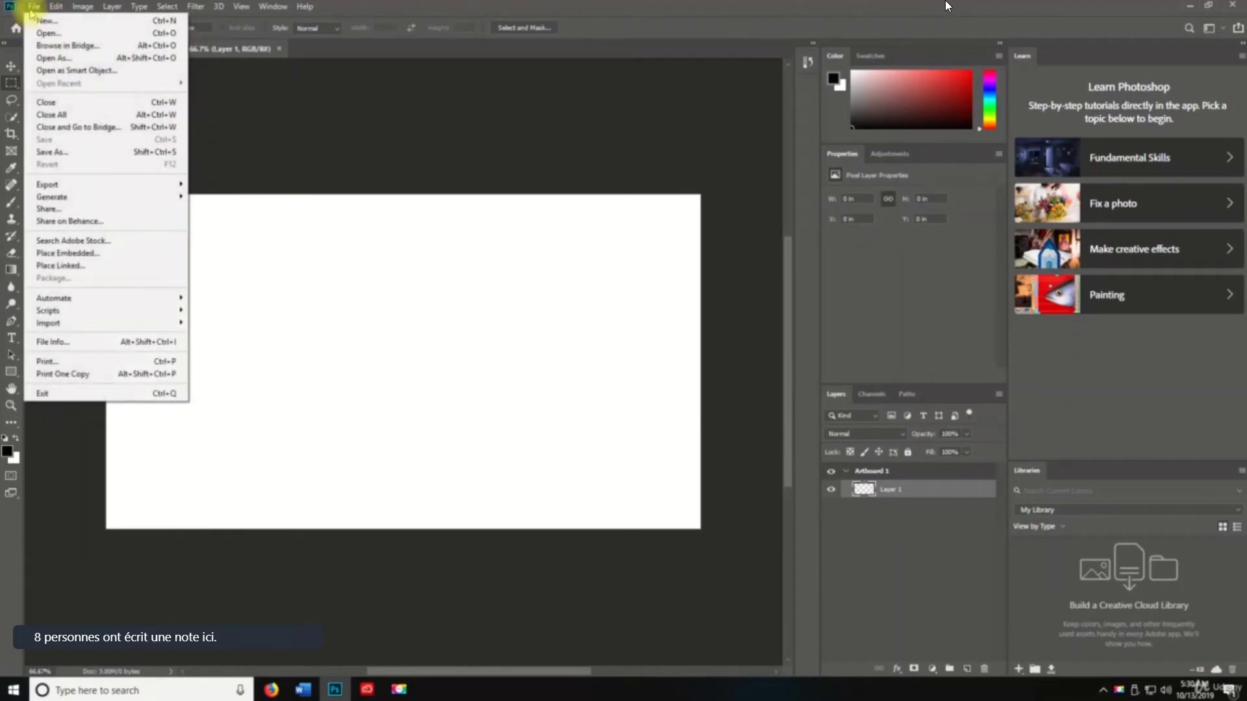
pyautogui.click(329, 261)
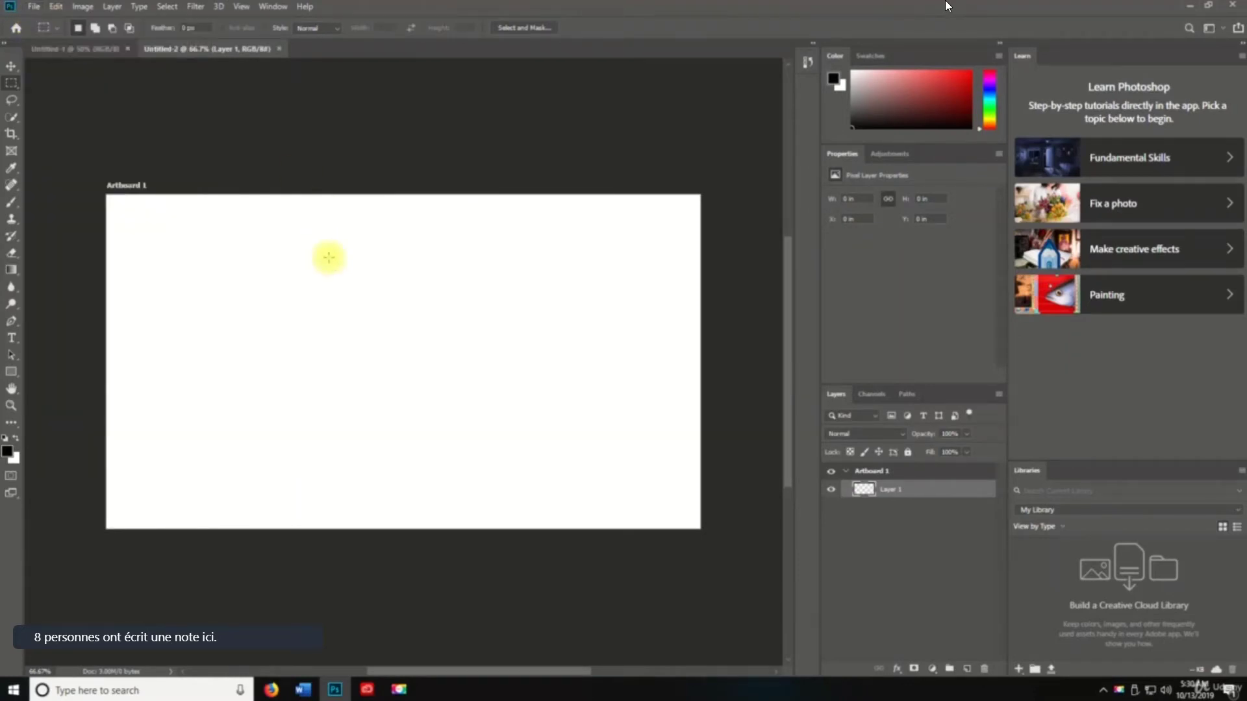
pyautogui.press('v')
pyautogui.hotkey('ctrl', 'n')
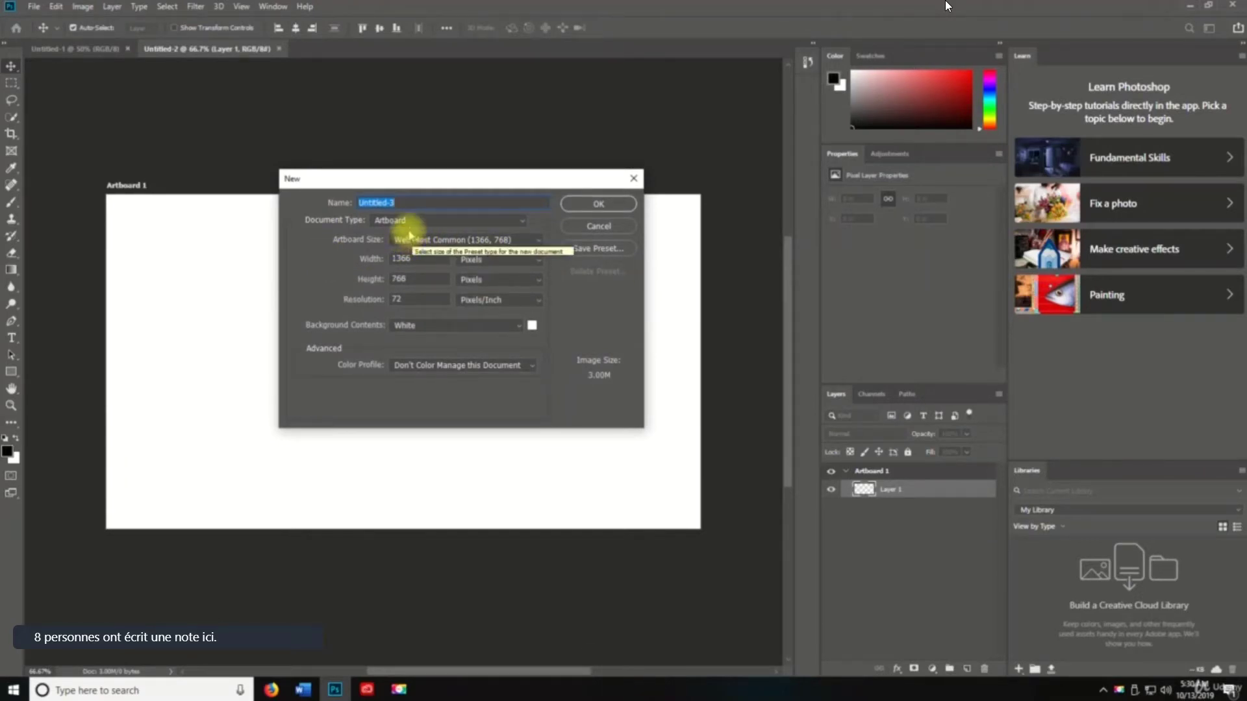
pyautogui.click(391, 221)
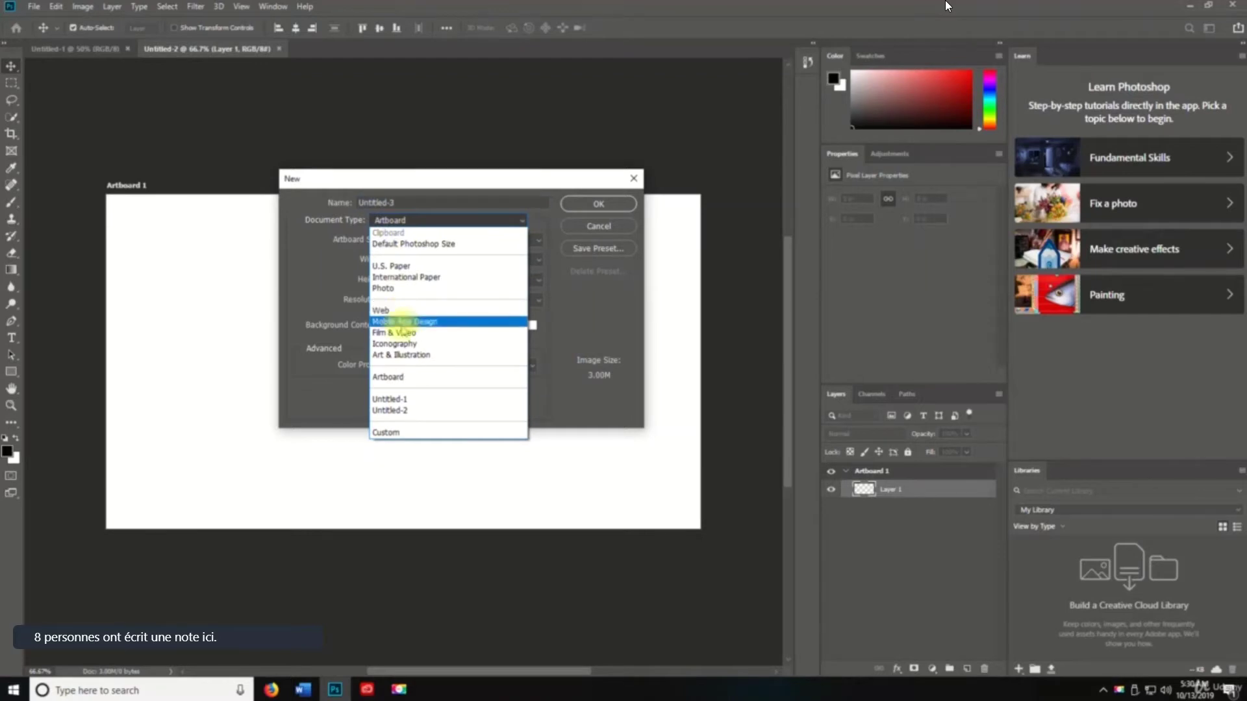
pyautogui.click(393, 332)
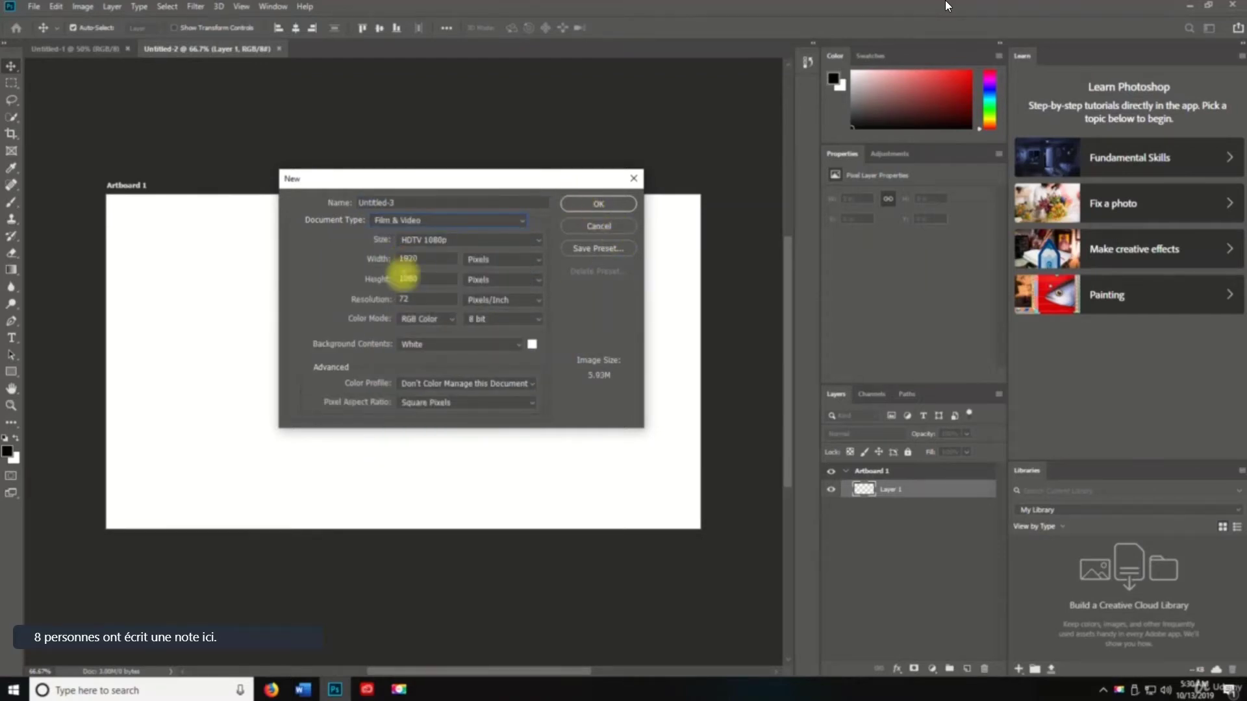
pyautogui.click(590, 203)
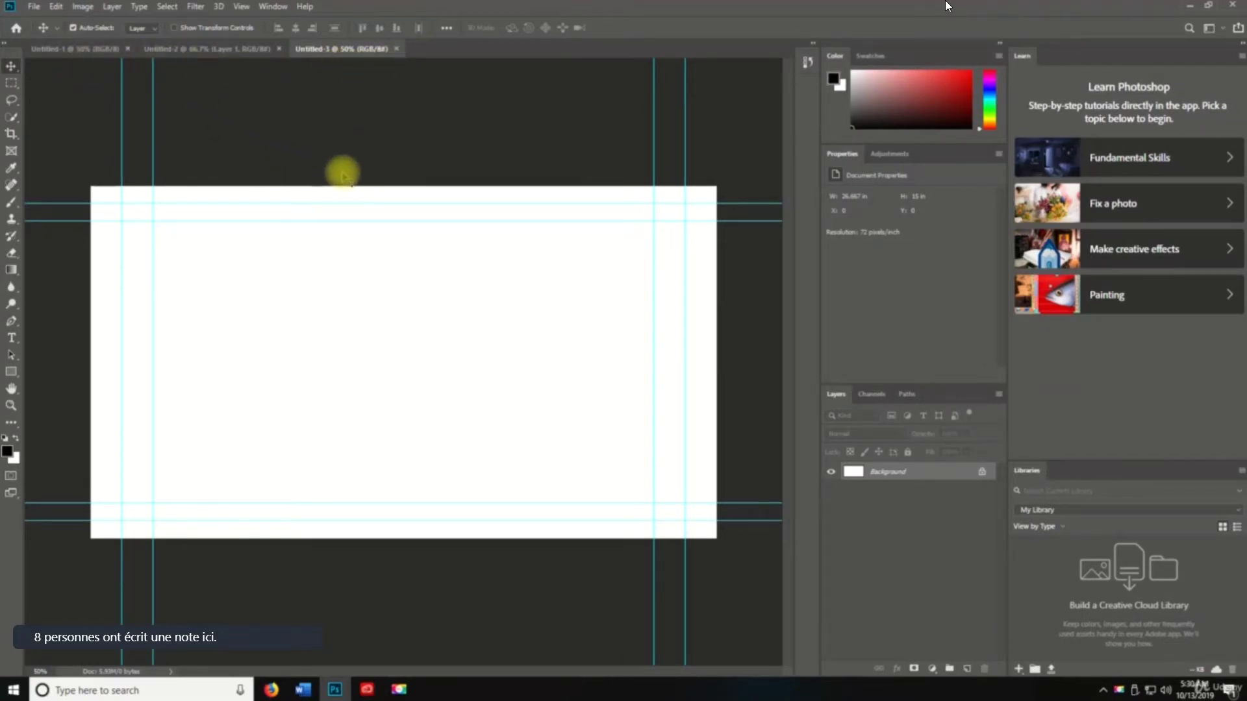
# - Close the film, web and default-size documents to return to the Home screen
pyautogui.click(396, 48)
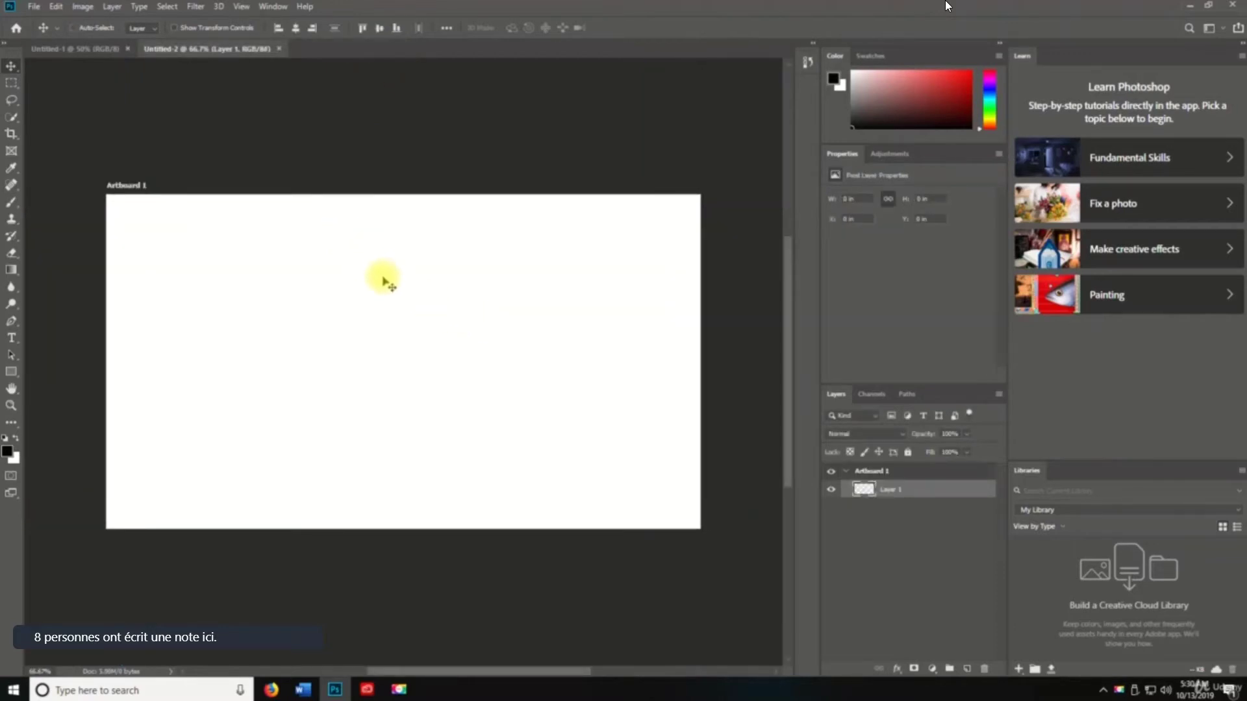
pyautogui.hotkey('ctrl', 'w')
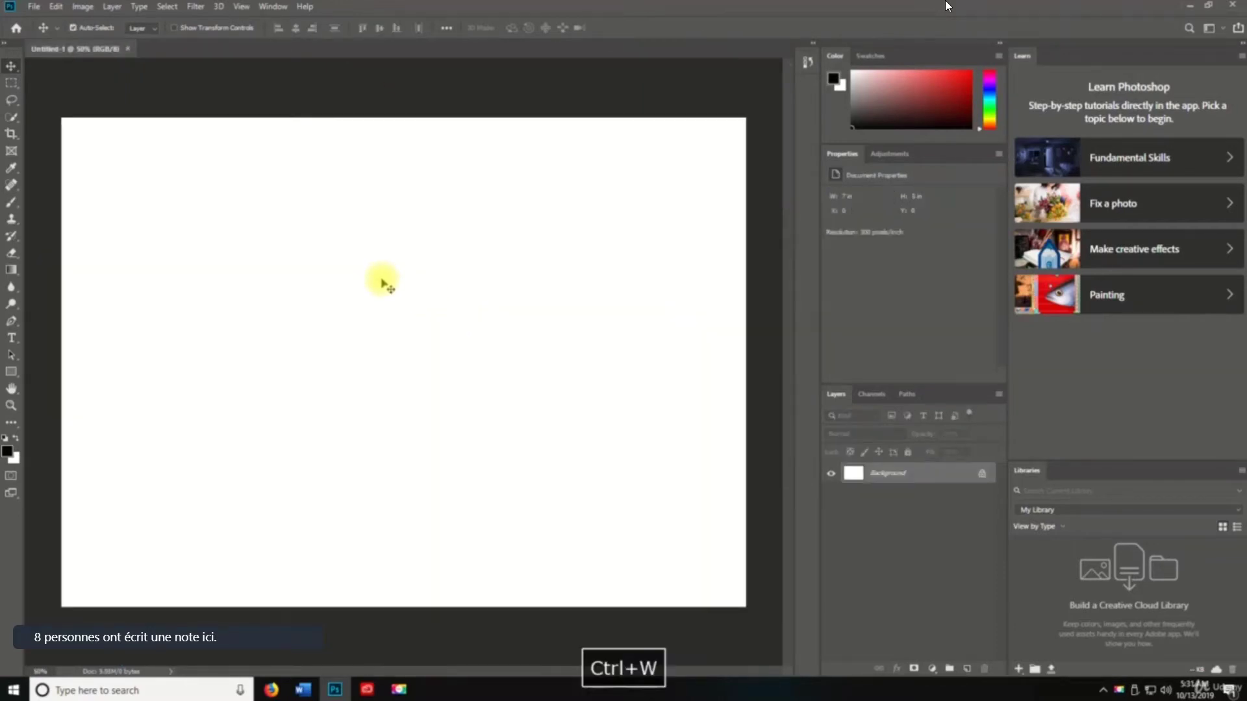
pyautogui.hotkey('ctrl', 'w')
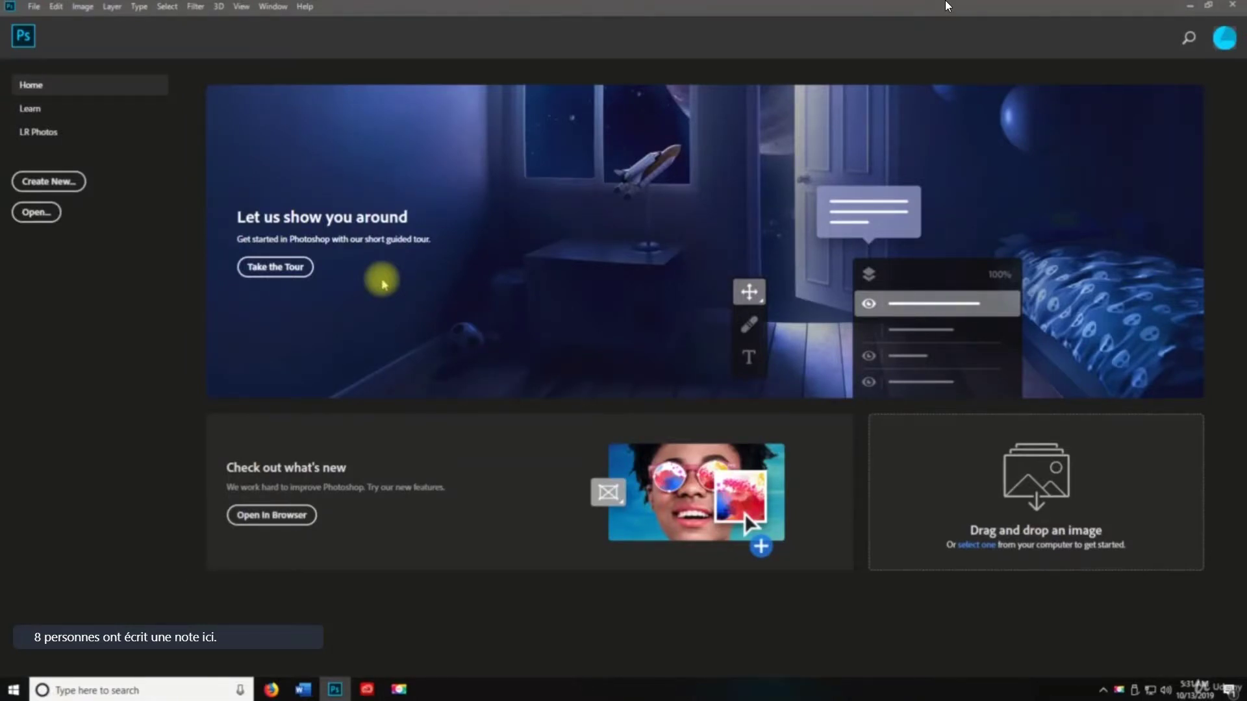
# - Browse the Desktop folder for a file to open, and dismiss the Open dialog without choosing one
pyautogui.click(33, 6)
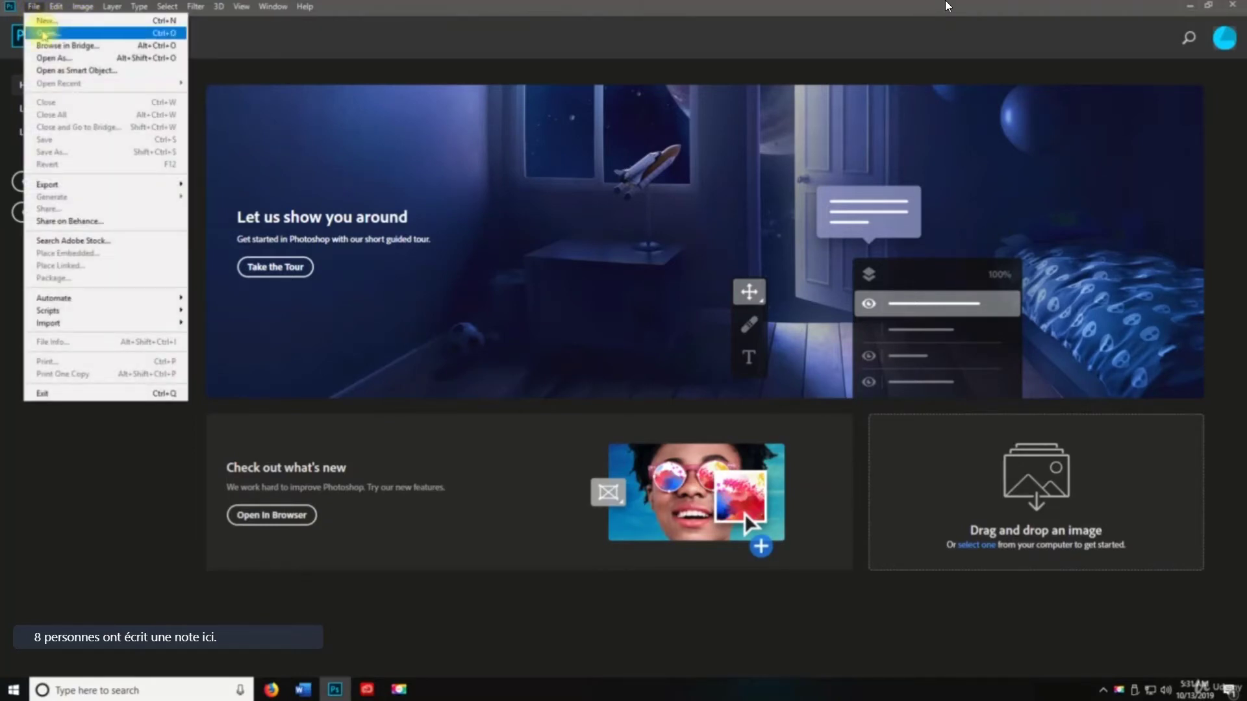
pyautogui.click(43, 34)
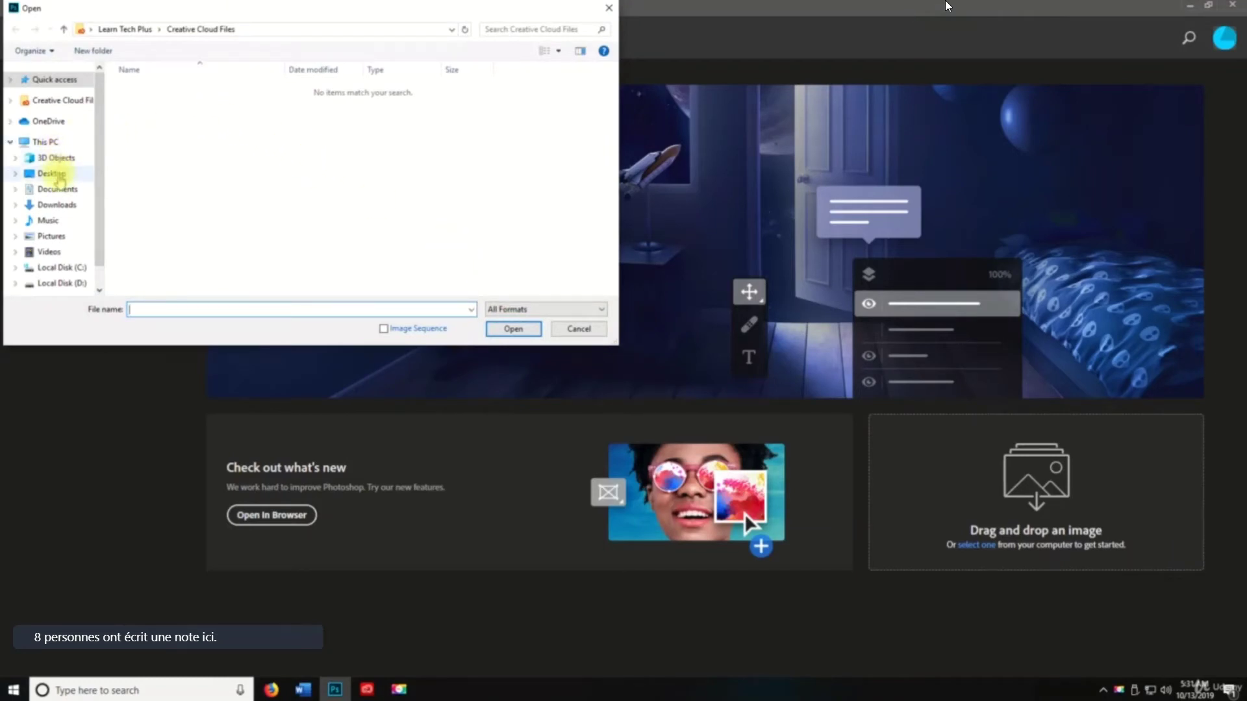
pyautogui.click(52, 175)
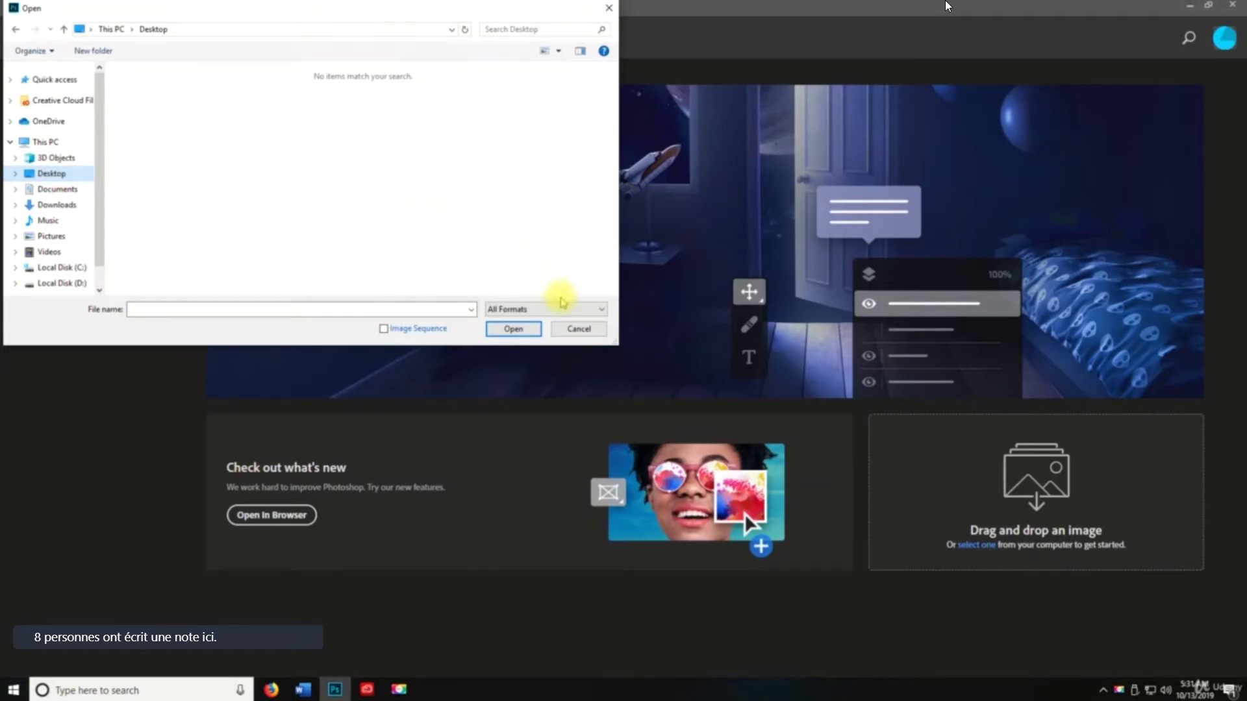
pyautogui.click(586, 330)
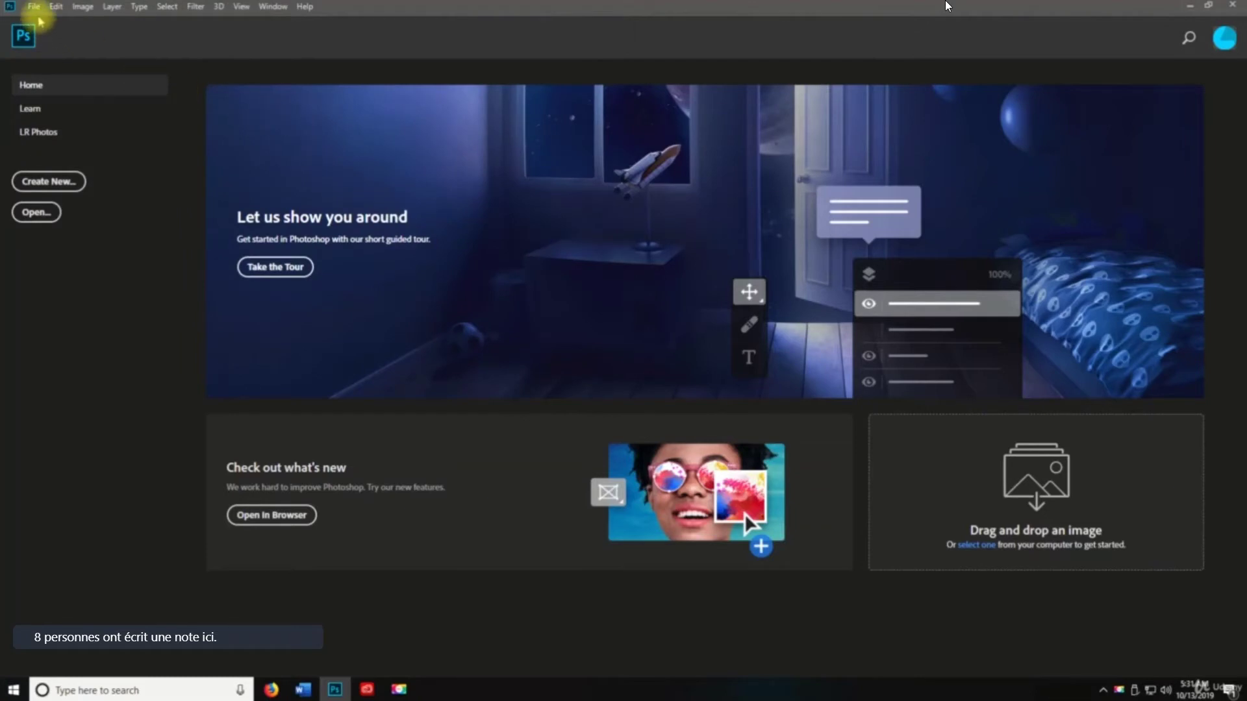
# - Bring up the Open dialog again from the Home screen and cancel it without opening a file
pyautogui.click(33, 7)
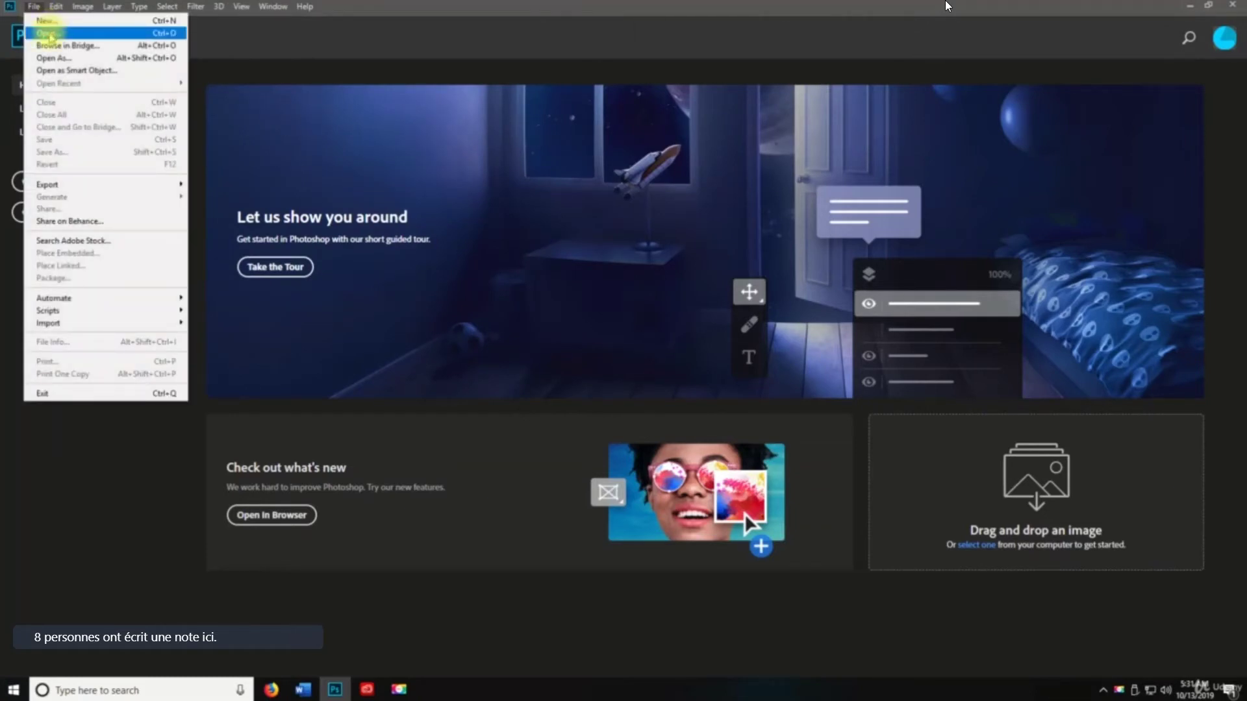
pyautogui.click(603, 209)
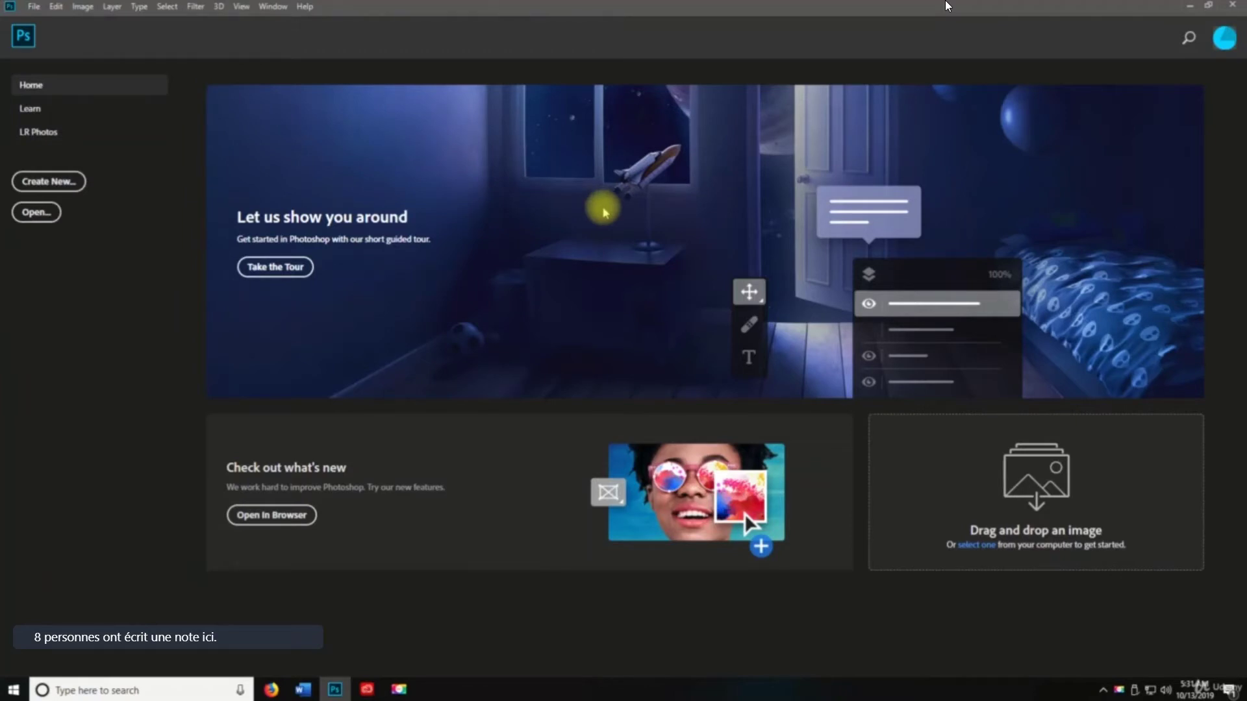
pyautogui.hotkey('ctrl', 'o')
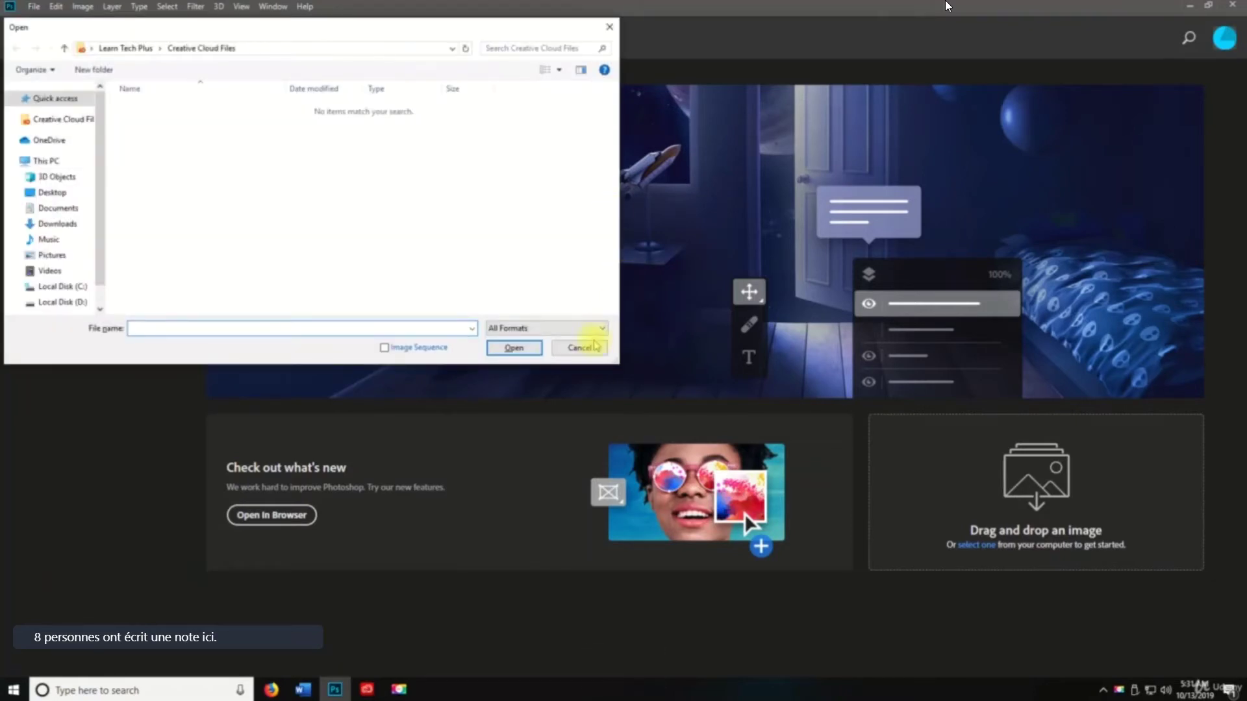
pyautogui.click(585, 347)
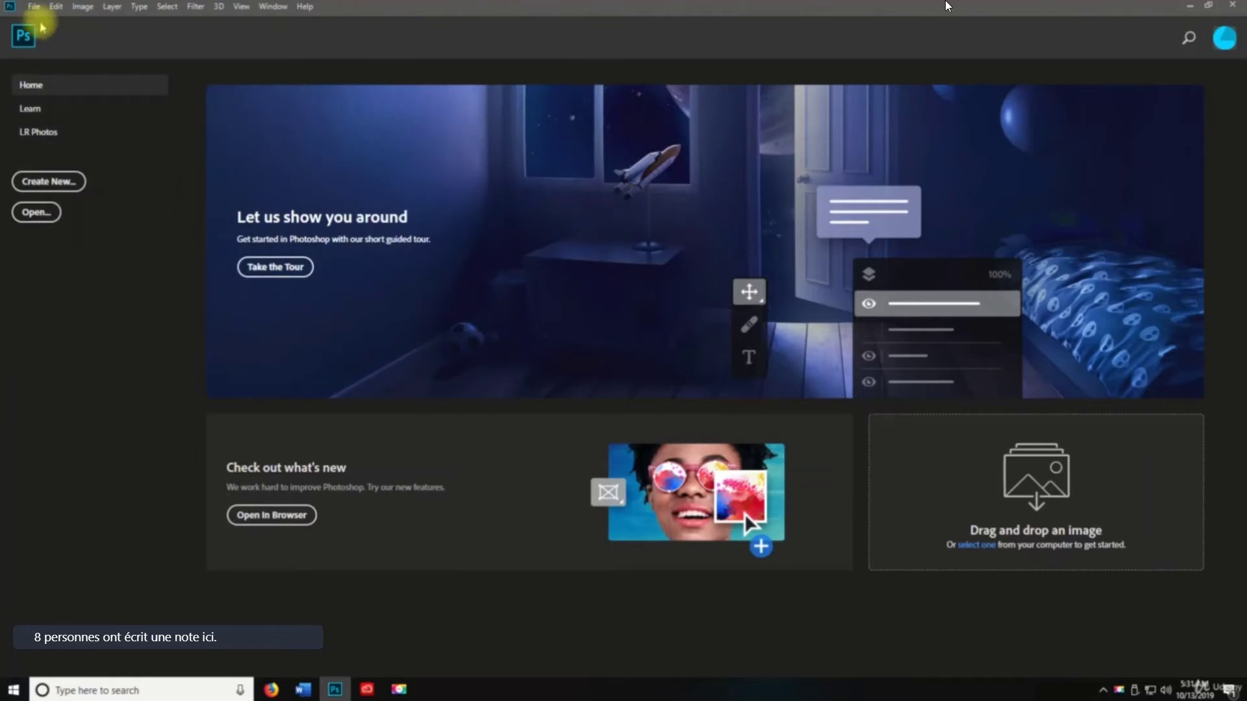
# - Try Browse in Bridge, view the Bridge app page in Creative Cloud Desktop, and return to Photoshop
pyautogui.click(34, 7)
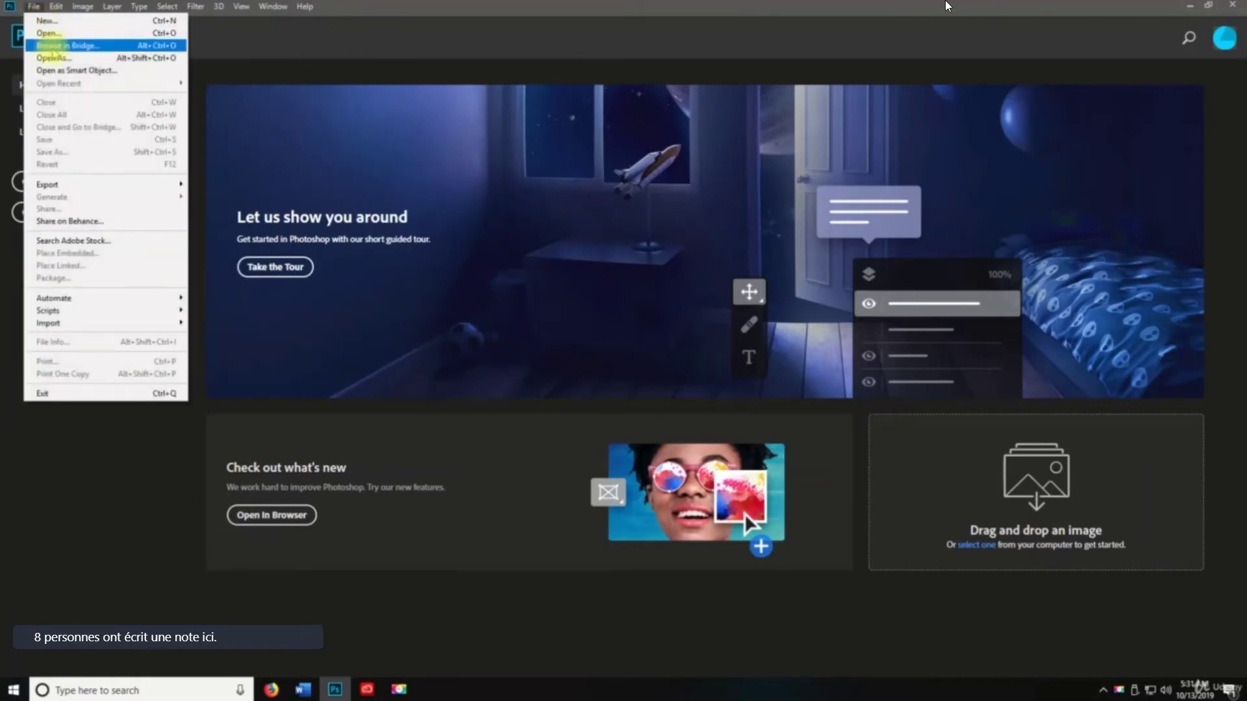
pyautogui.click(55, 47)
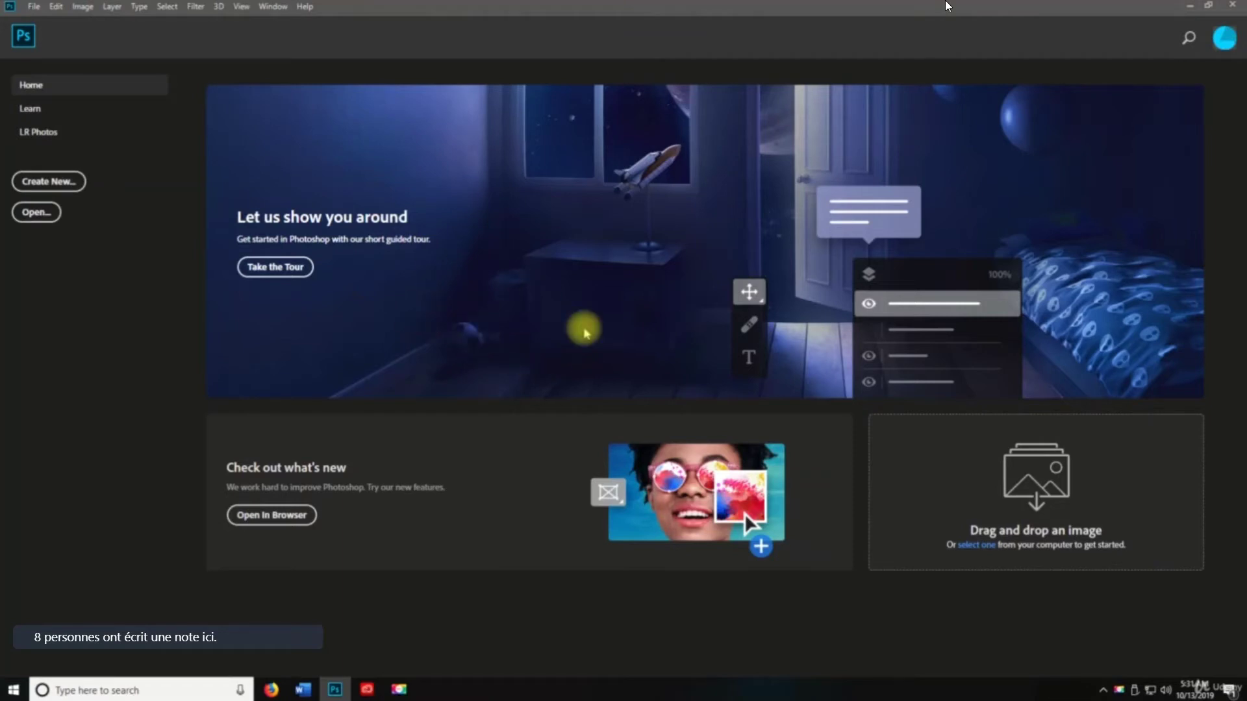
pyautogui.click(367, 689)
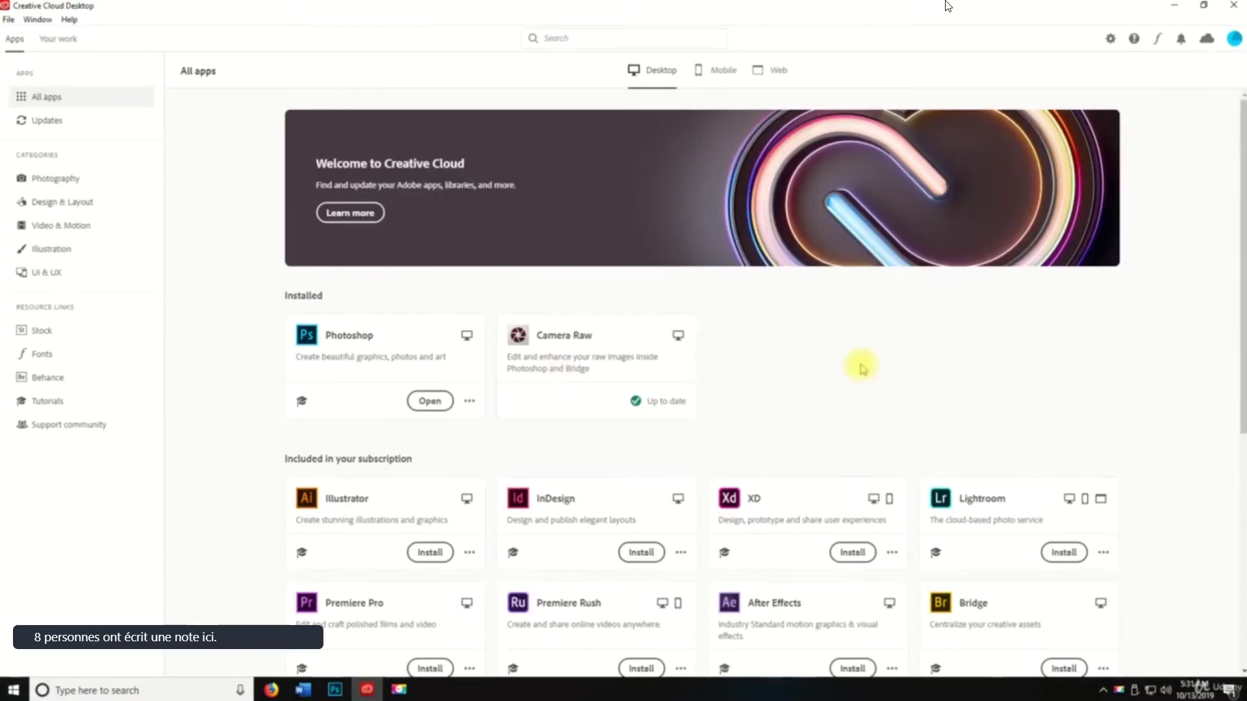
pyautogui.scroll(-3, 862, 362)
pyautogui.click(1006, 415)
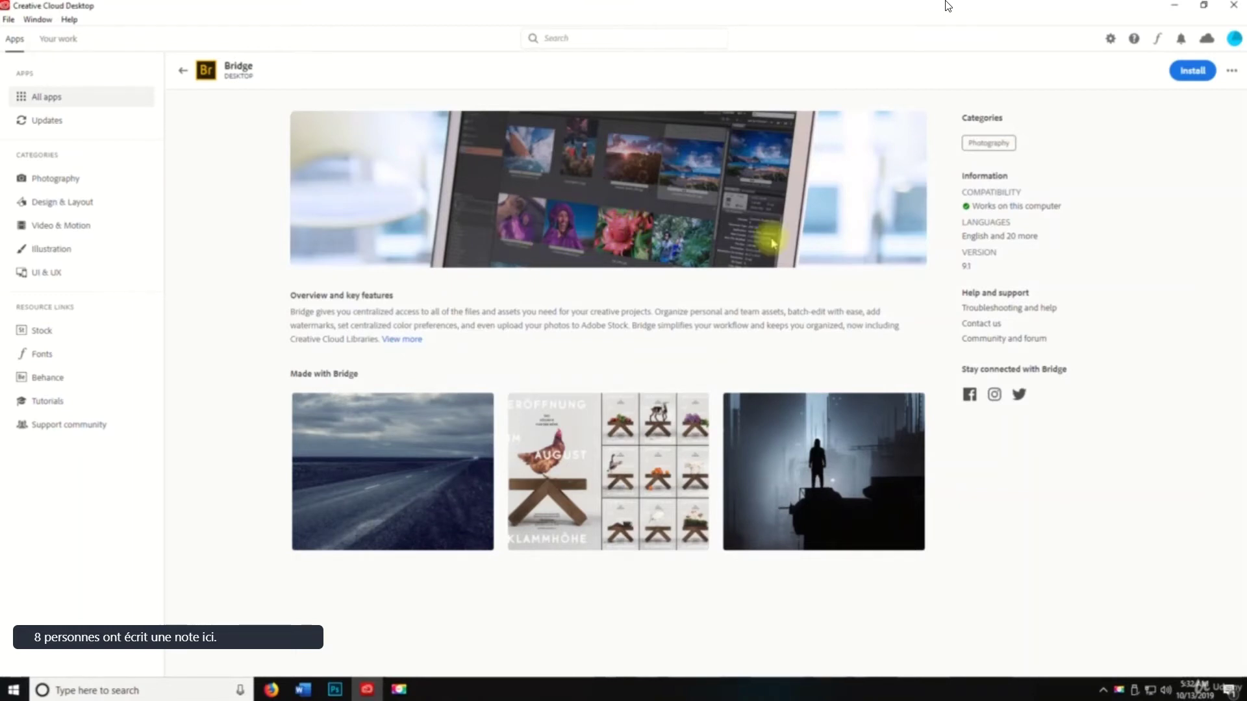
pyautogui.press('space')
pyautogui.click(1169, 5)
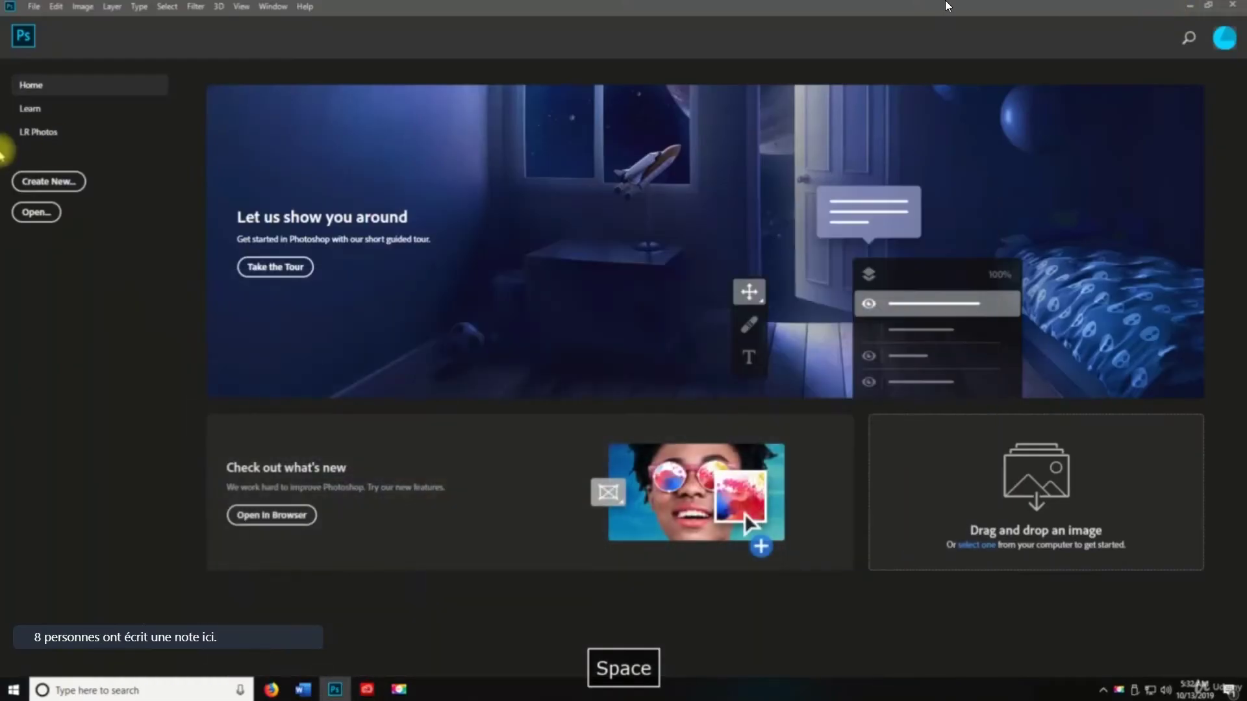
# - Try the Browse in Bridge command again from the Home screen
pyautogui.click(30, 7)
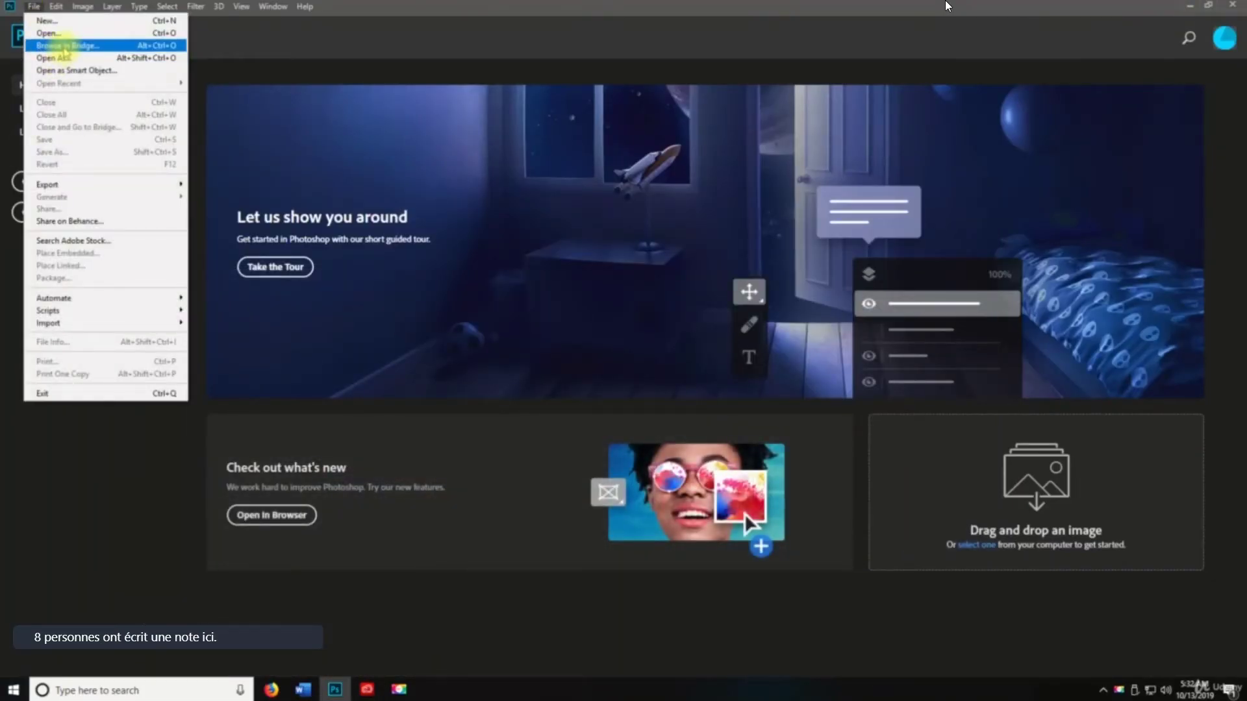
pyautogui.click(411, 130)
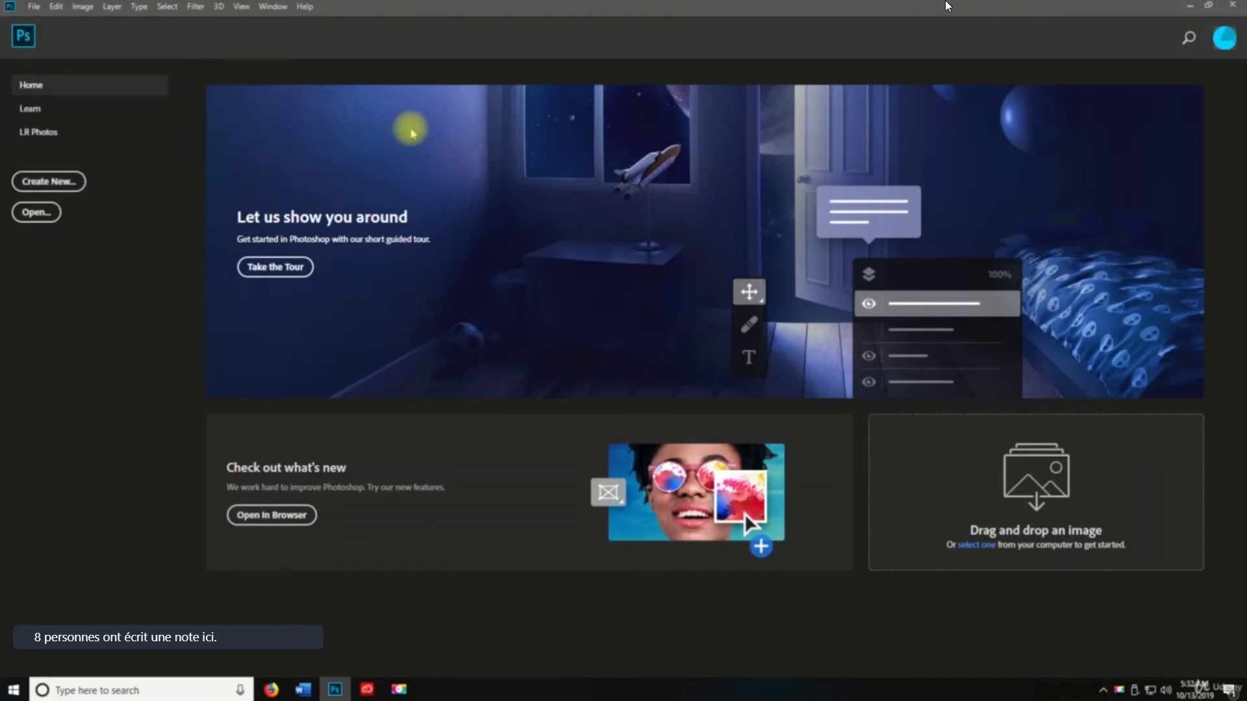
pyautogui.hotkey('ctrl', 'alt', 'o')
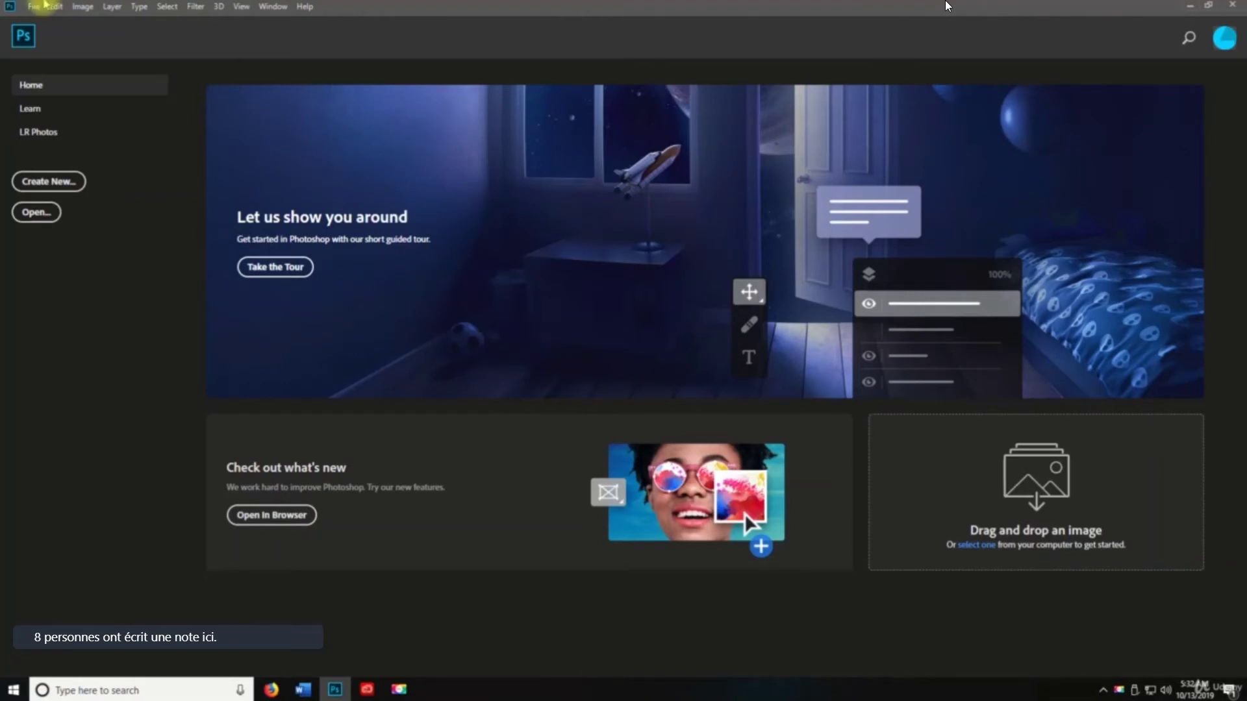
# - Start the Open As command and reposition its dialog to make room for viewing the file format list
pyautogui.click(32, 7)
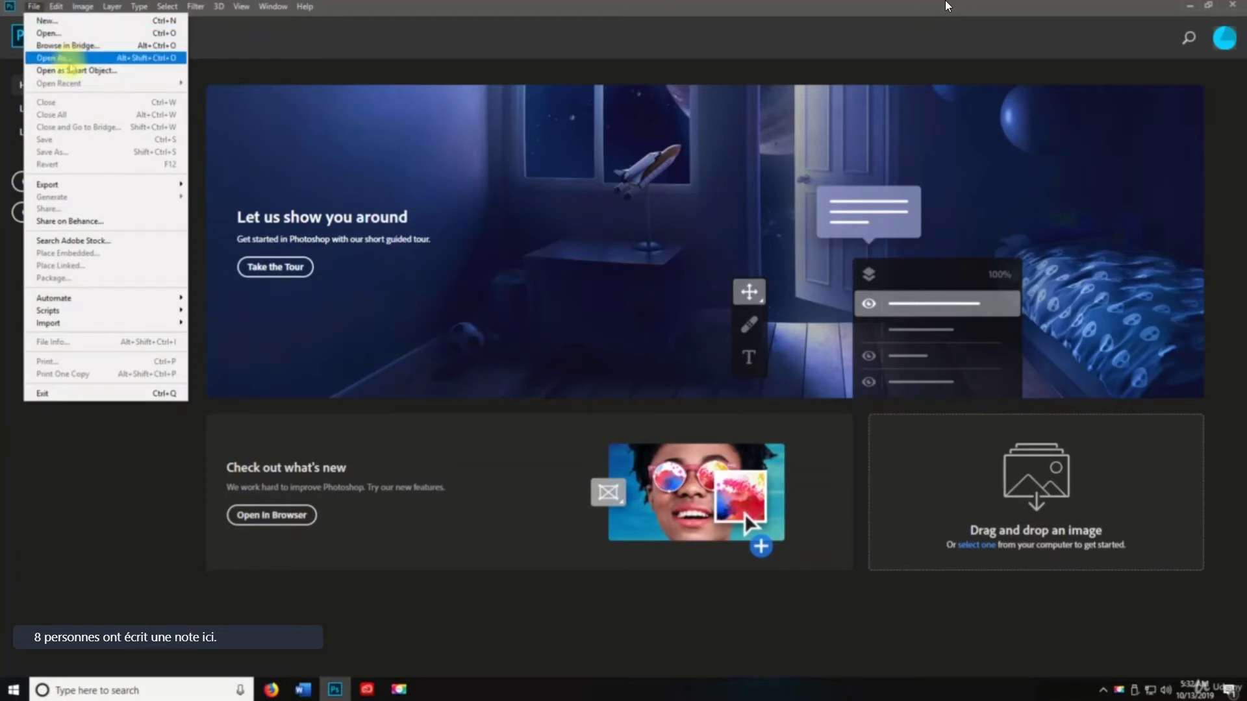
pyautogui.click(70, 65)
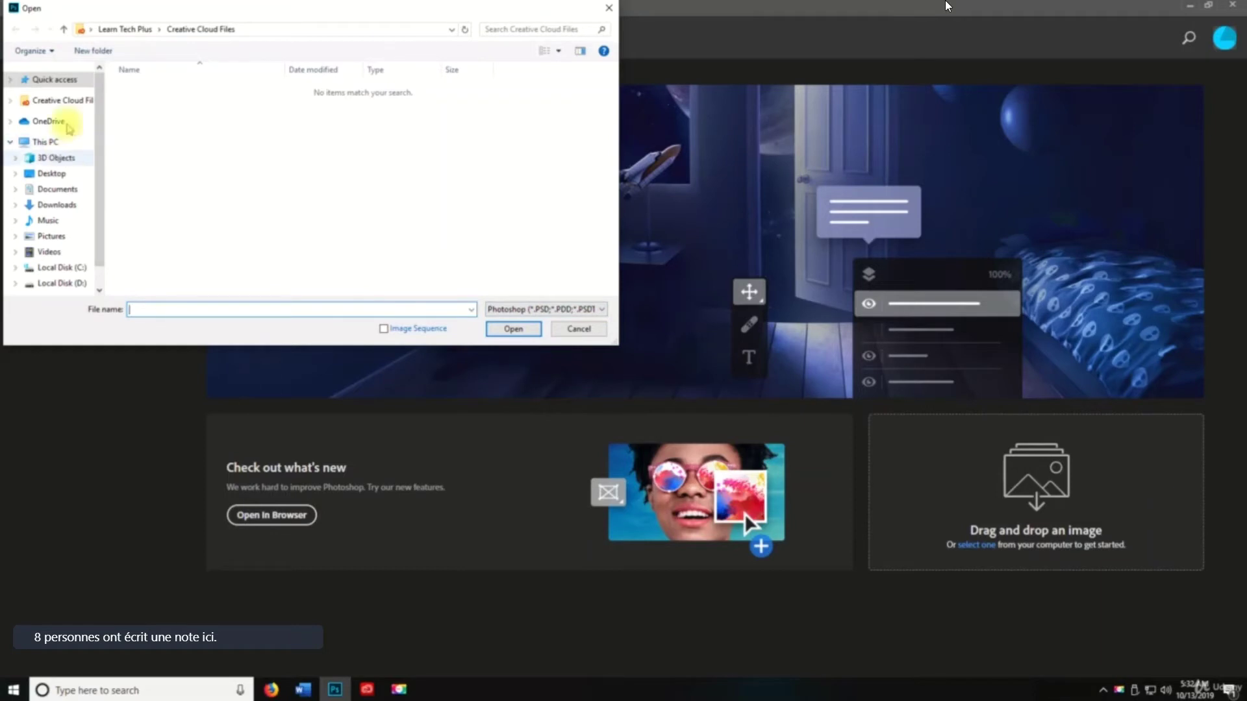
pyautogui.moveTo(147, 13); pyautogui.dragTo(527, 63)
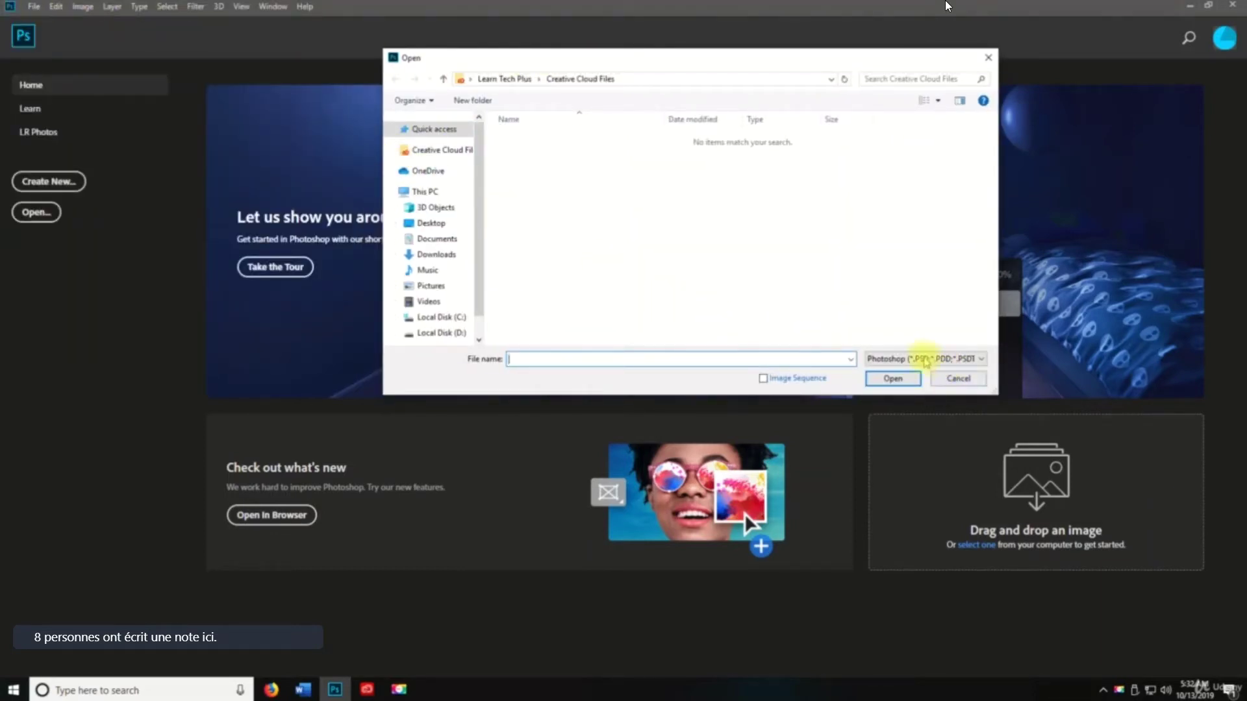
pyautogui.click(921, 360)
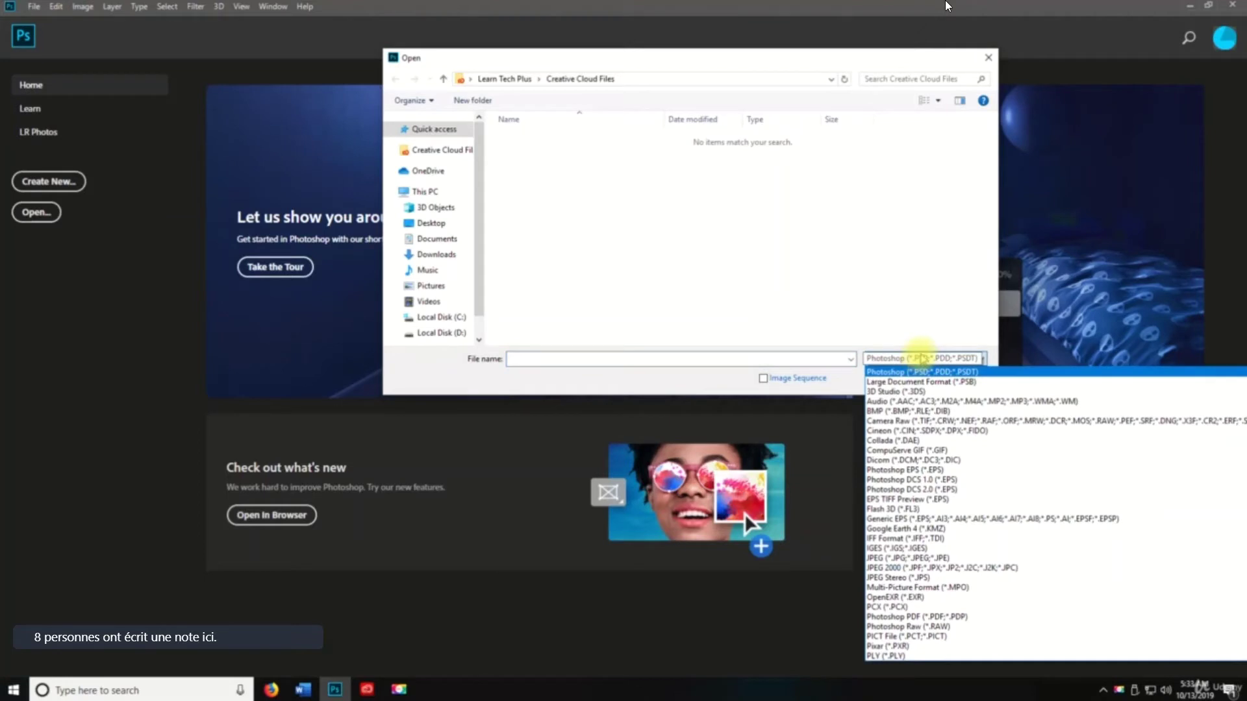
pyautogui.click(803, 61)
pyautogui.moveTo(710, 61); pyautogui.dragTo(370, 53)
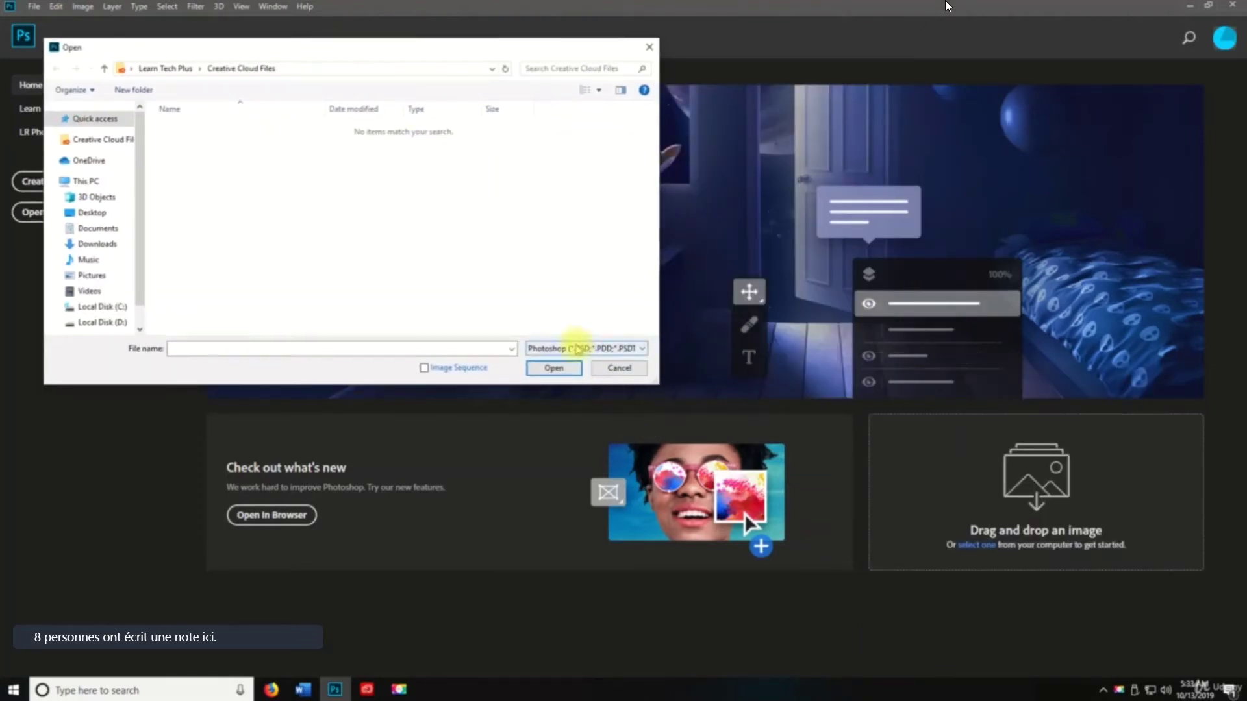
pyautogui.click(577, 350)
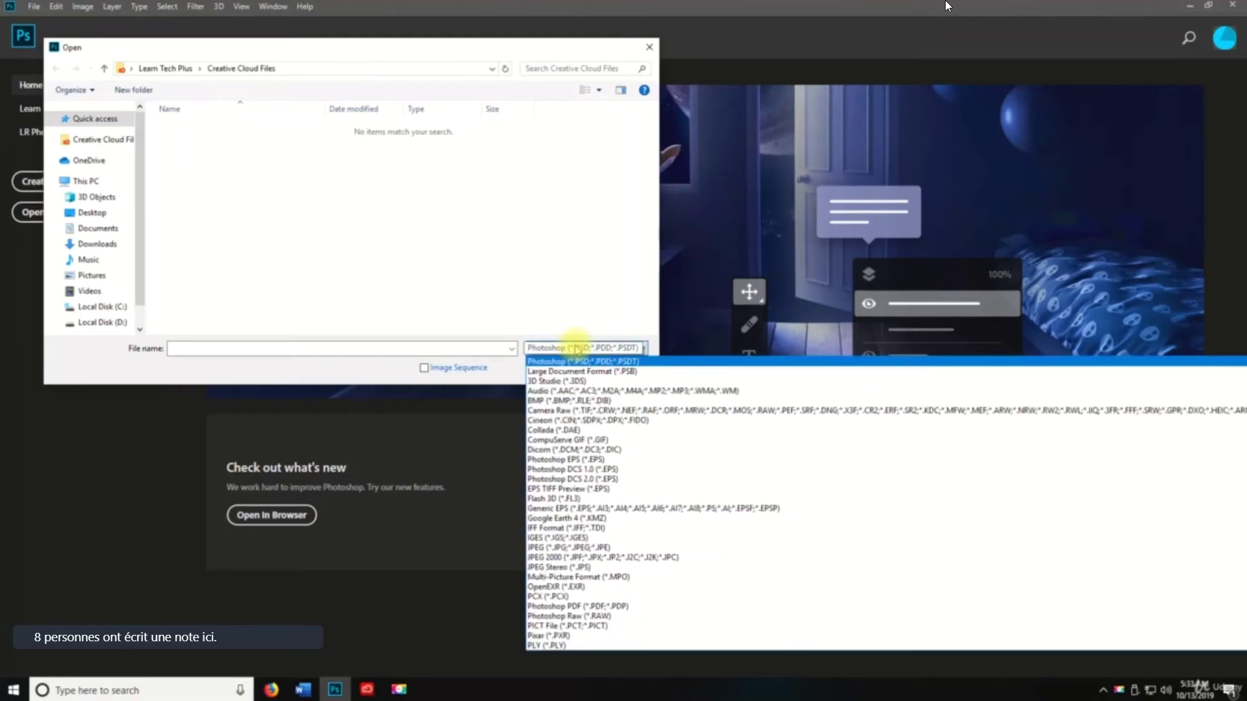
pyautogui.click(487, 47)
pyautogui.moveTo(481, 48); pyautogui.dragTo(445, 45)
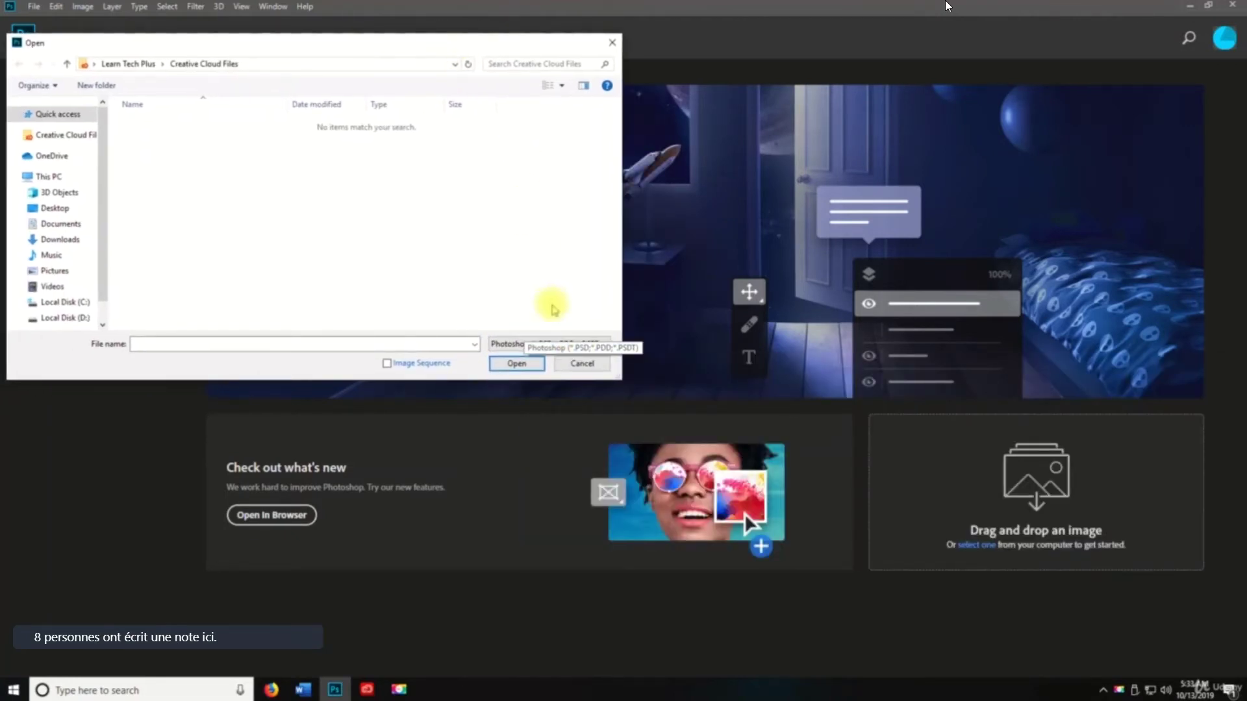
# - Examine the complete list of file formats offered by Open As, and cancel the dialog
pyautogui.click(560, 344)
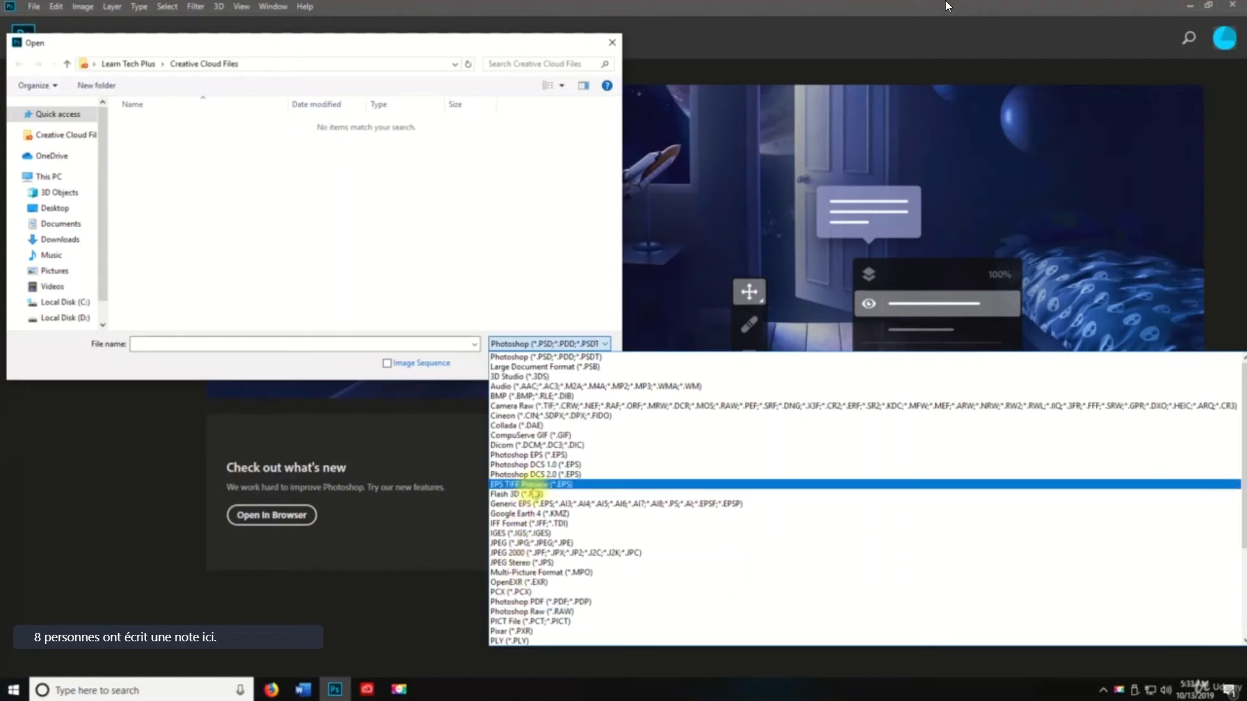
pyautogui.scroll(-5, 533, 493)
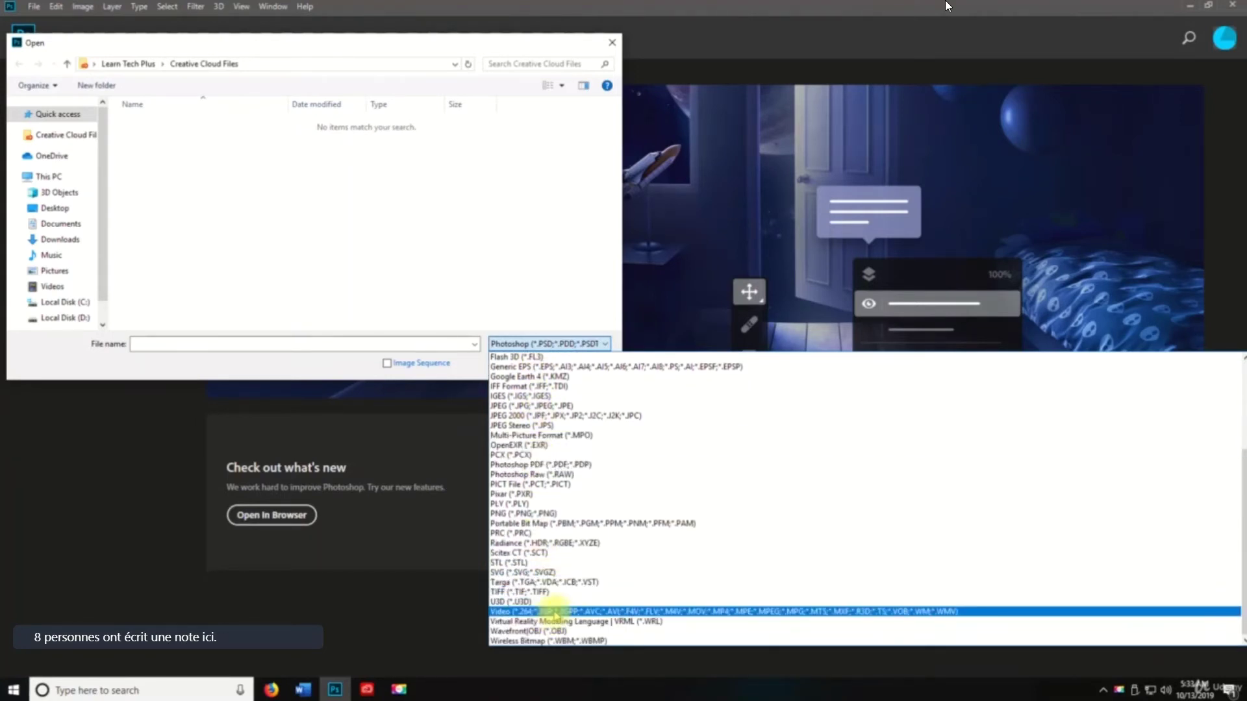
pyautogui.scroll(4, 509, 495)
pyautogui.click(534, 208)
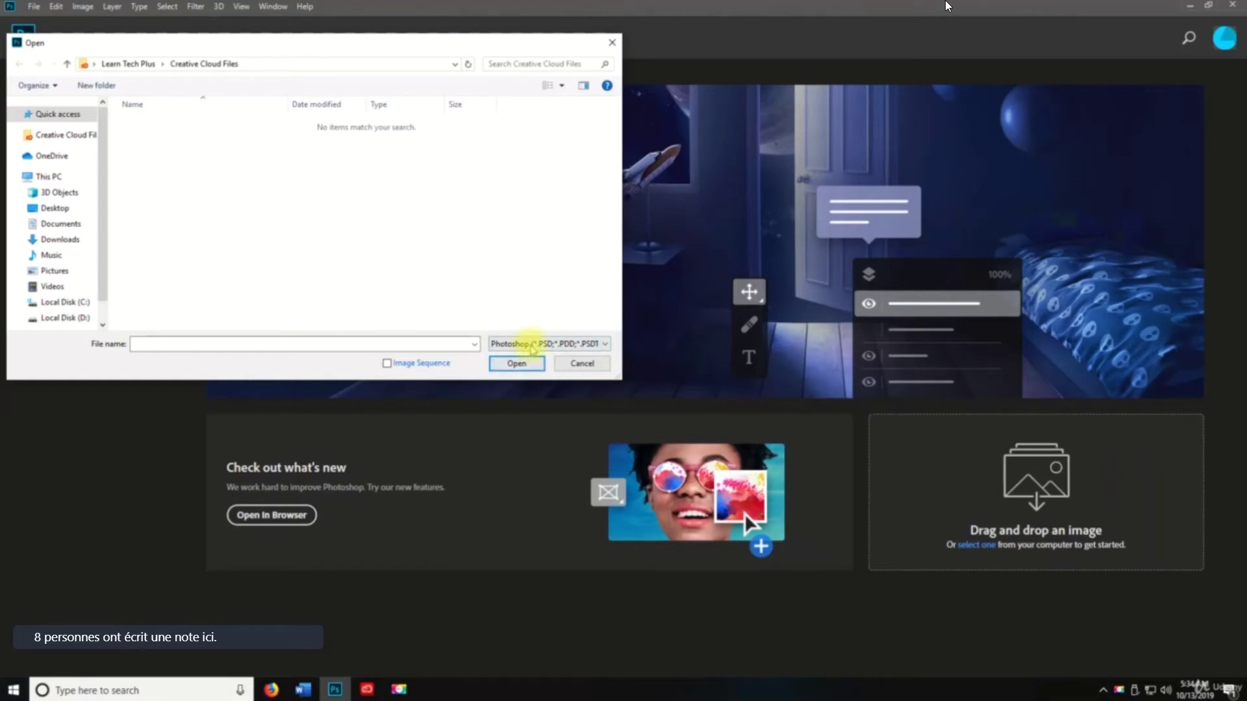
pyautogui.click(530, 344)
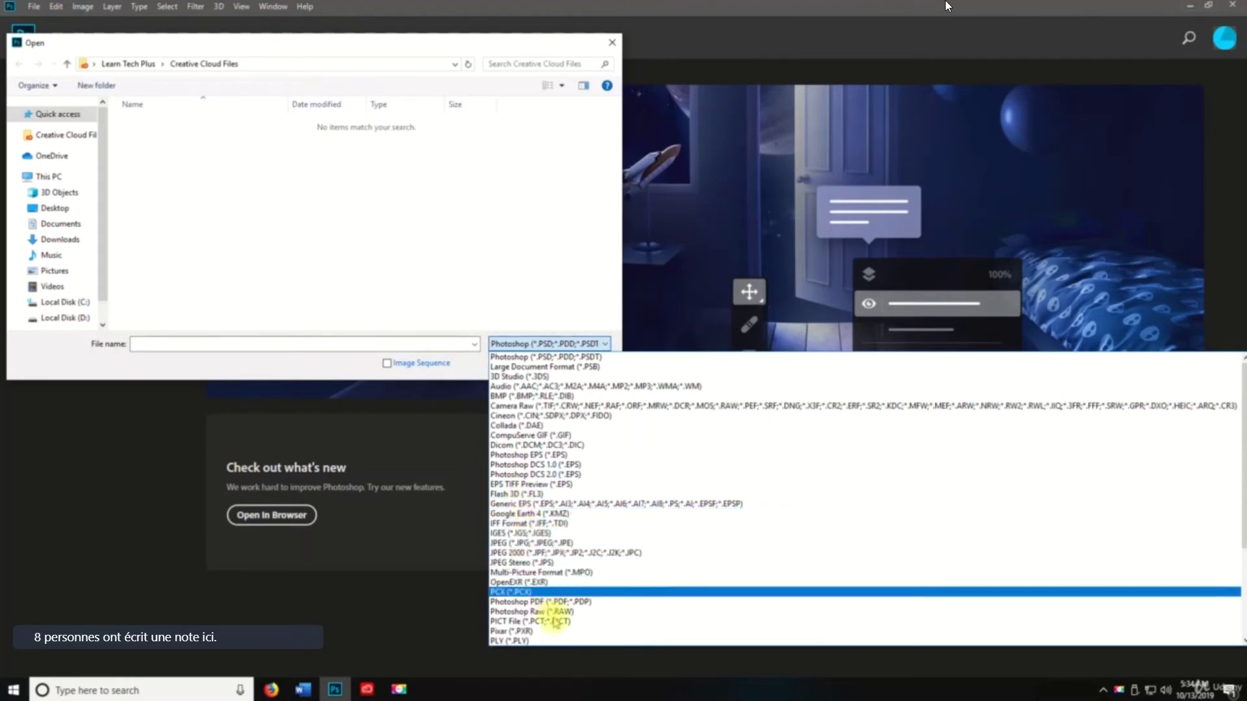
pyautogui.scroll(-5, 562, 457)
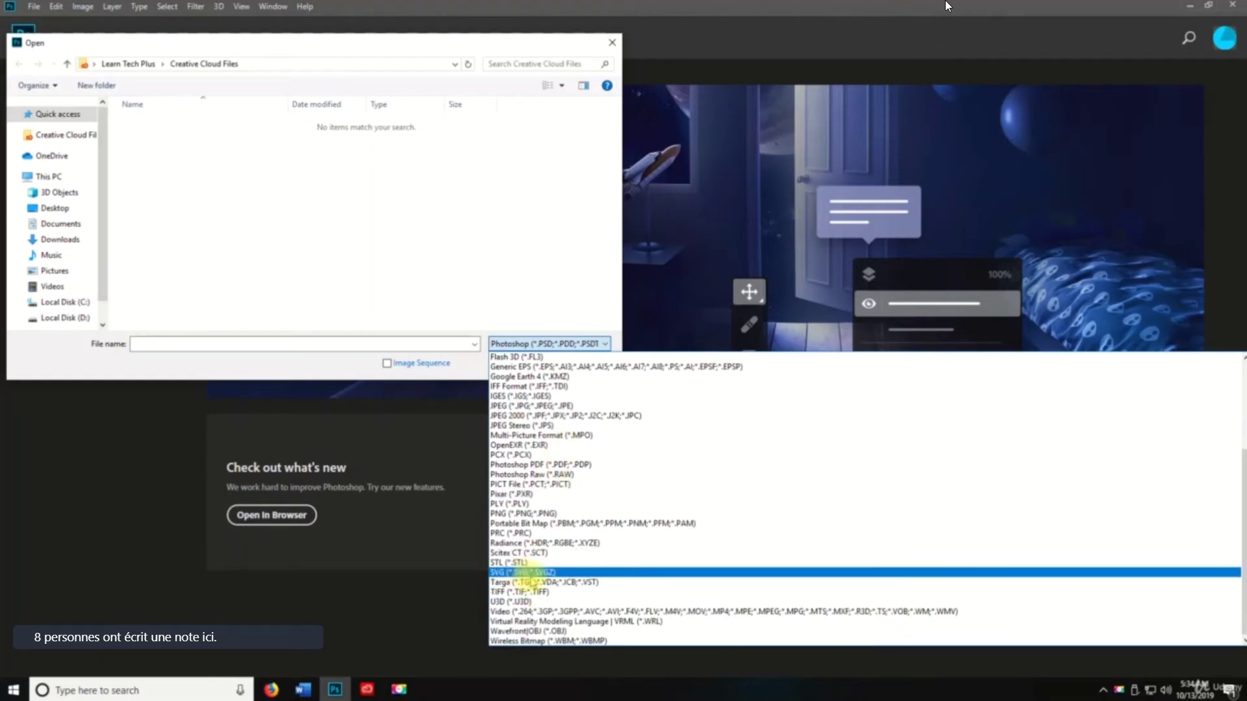
pyautogui.click(515, 232)
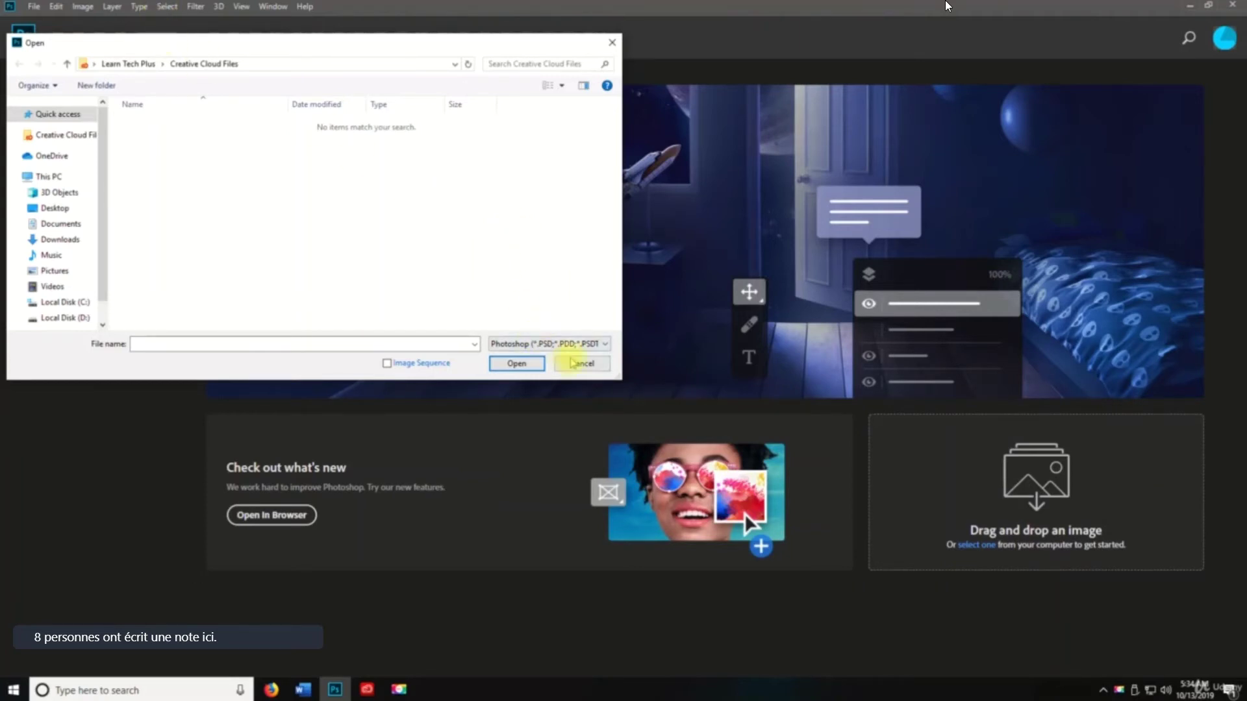
pyautogui.click(572, 363)
# - Bring up the Open As dialog once more and dismiss it without opening a file
pyautogui.click(32, 8)
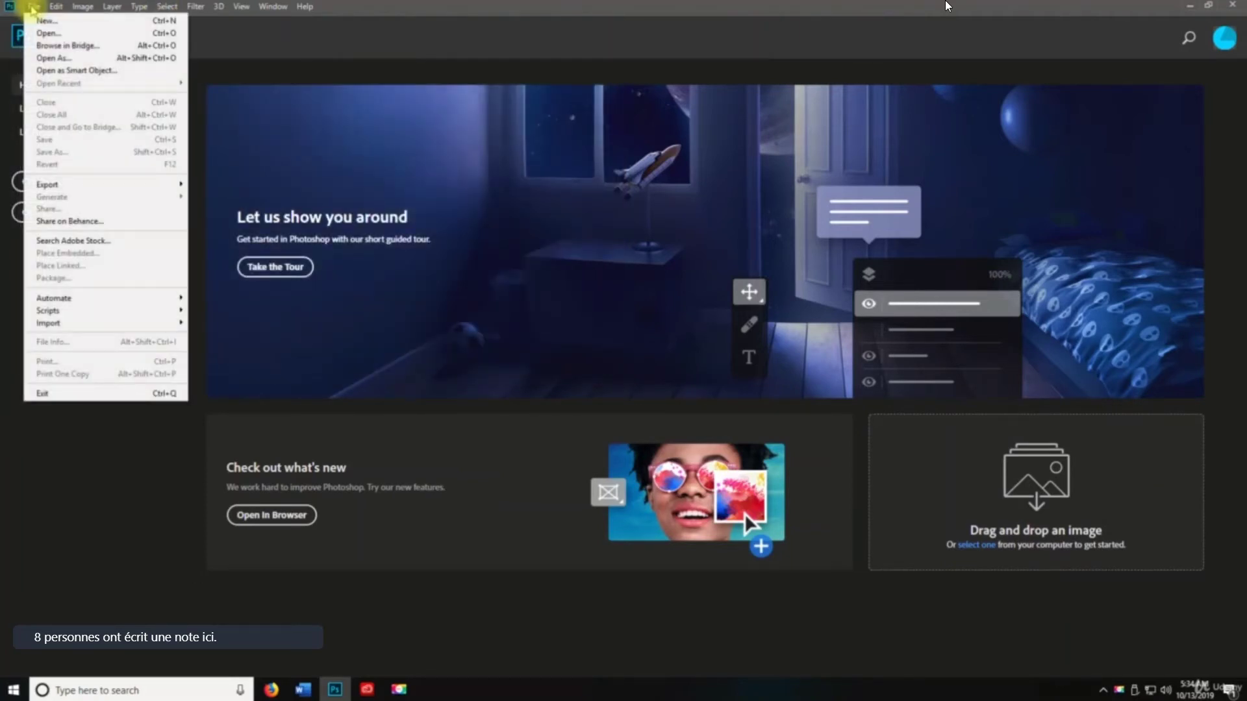
pyautogui.click(32, 8)
pyautogui.click(32, 7)
pyautogui.click(32, 8)
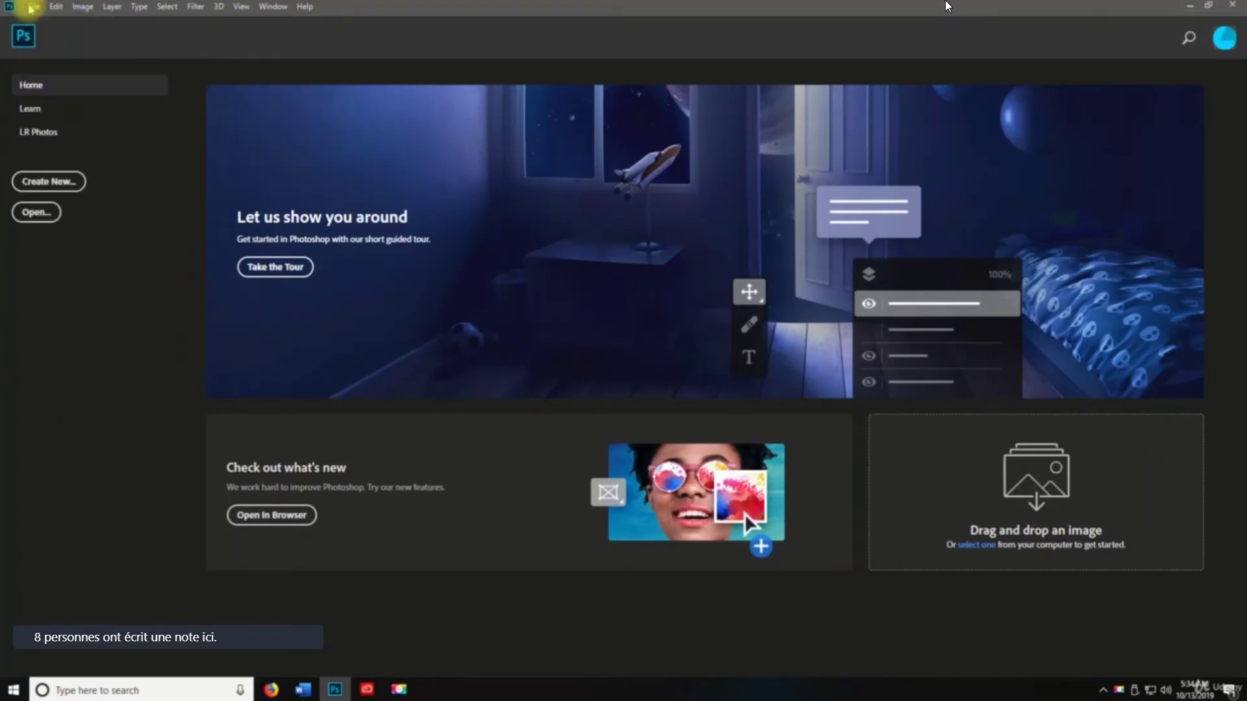
pyautogui.hotkey('ctrl', 'alt', 'shift', 'o')
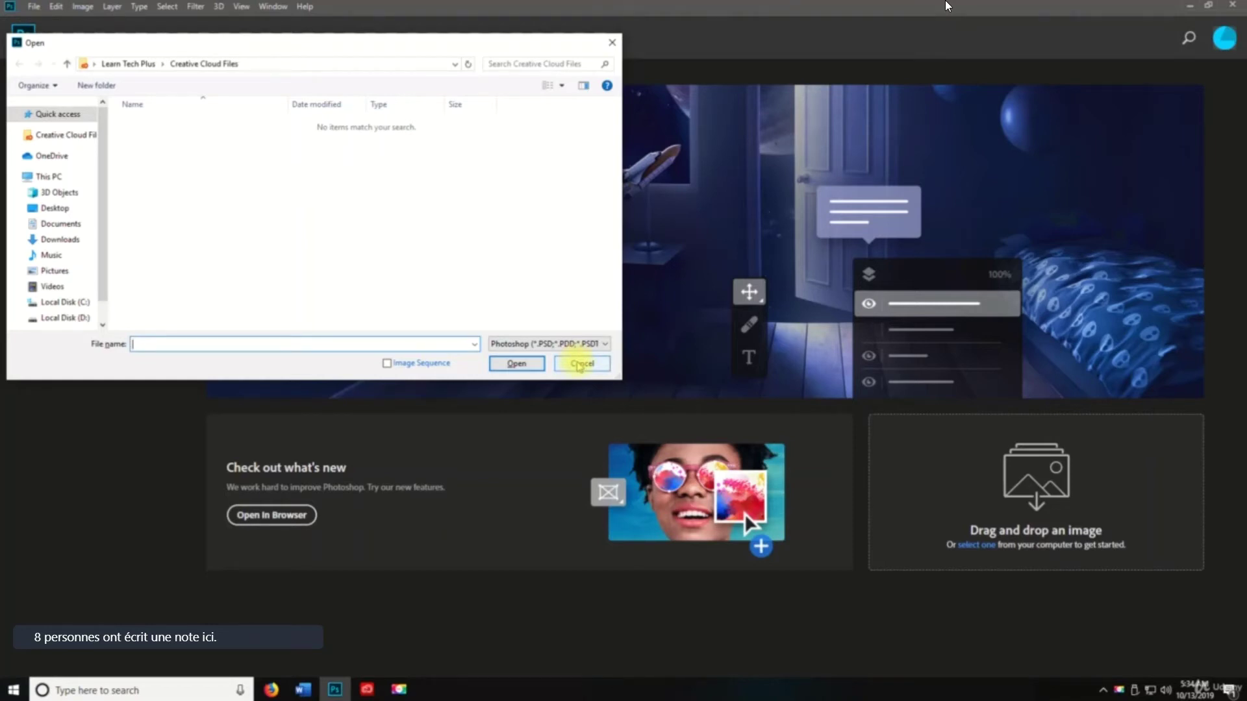
pyautogui.click(580, 365)
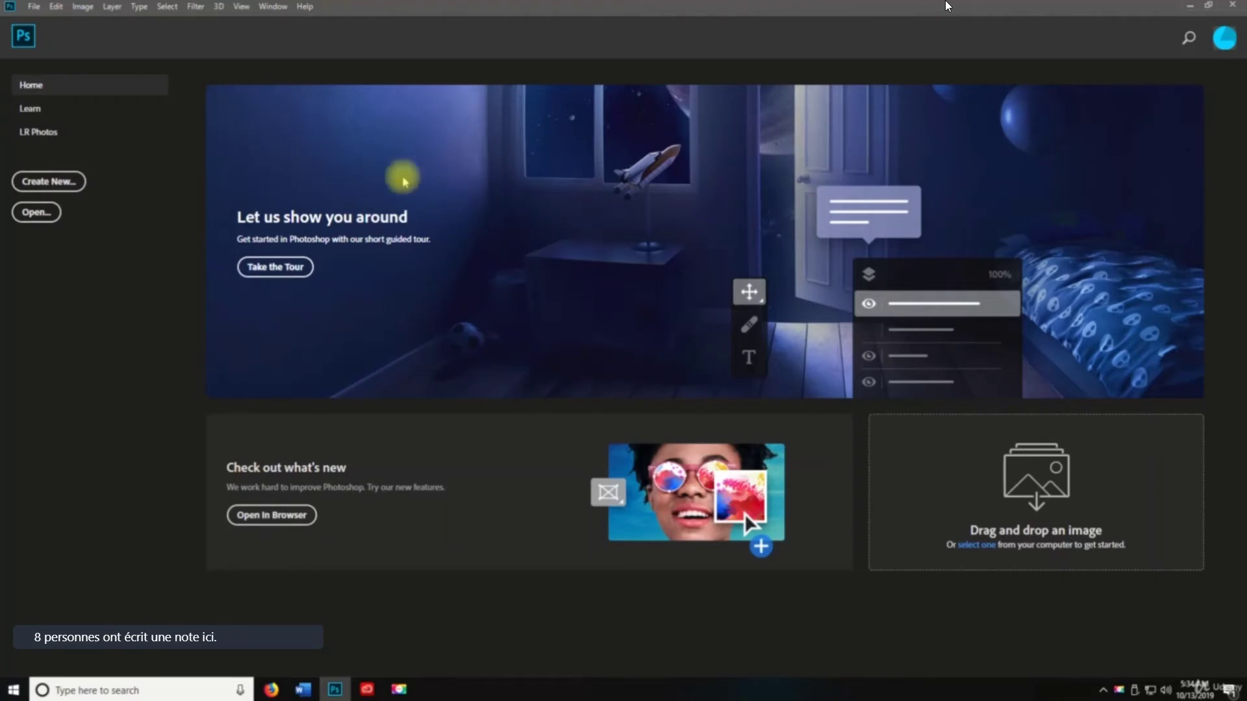
# - Review the file formats offered by the Open as Smart Object command, keep All Formats selected, and cancel the dialog
pyautogui.click(34, 6)
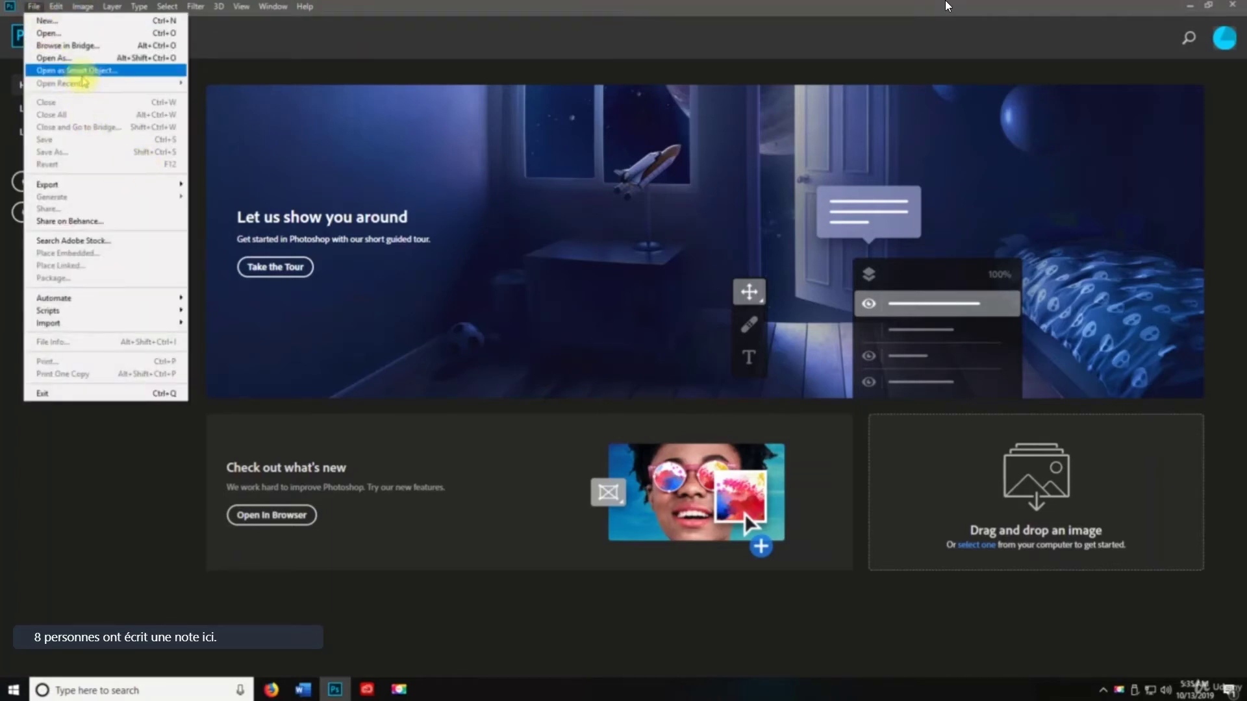
pyautogui.click(82, 75)
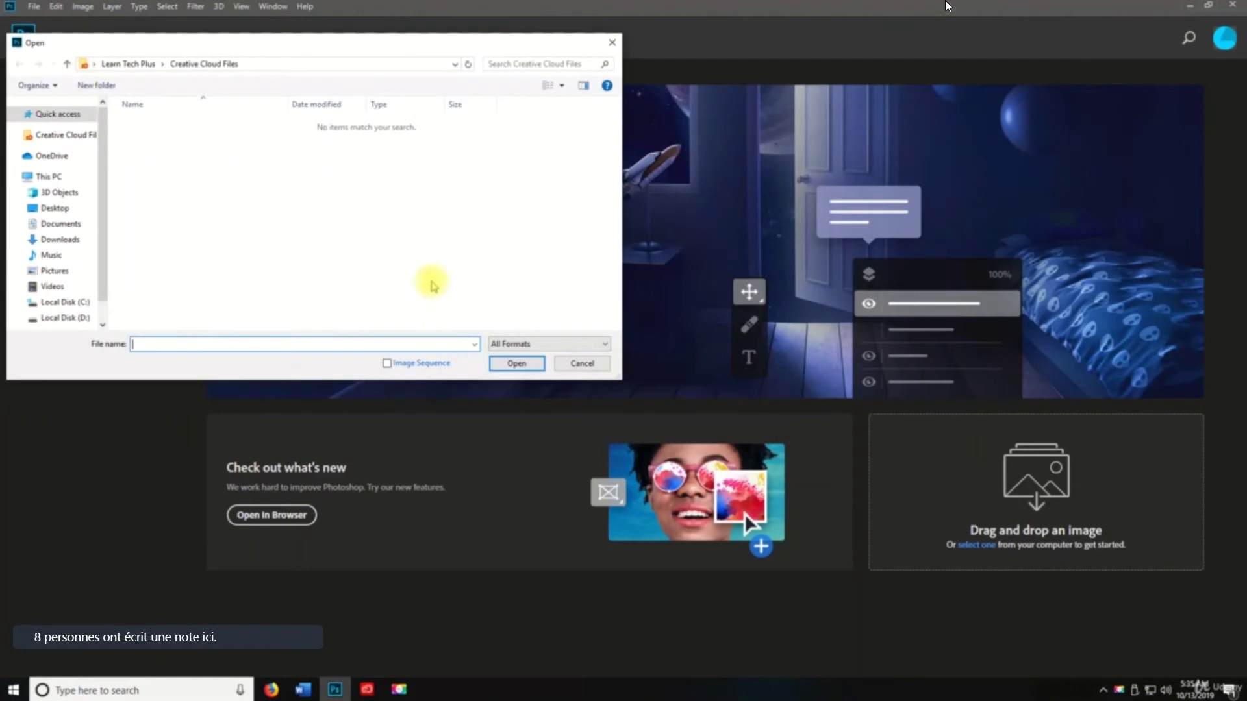
pyautogui.click(516, 343)
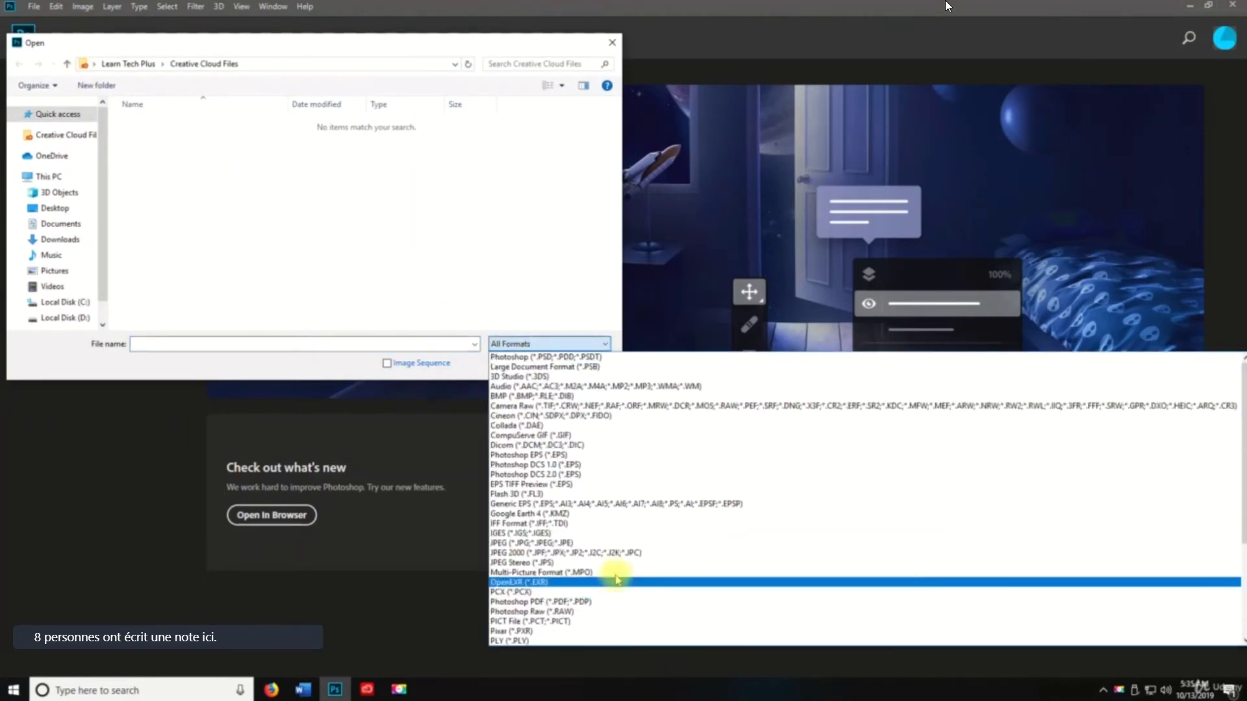
pyautogui.scroll(-5, 606, 538)
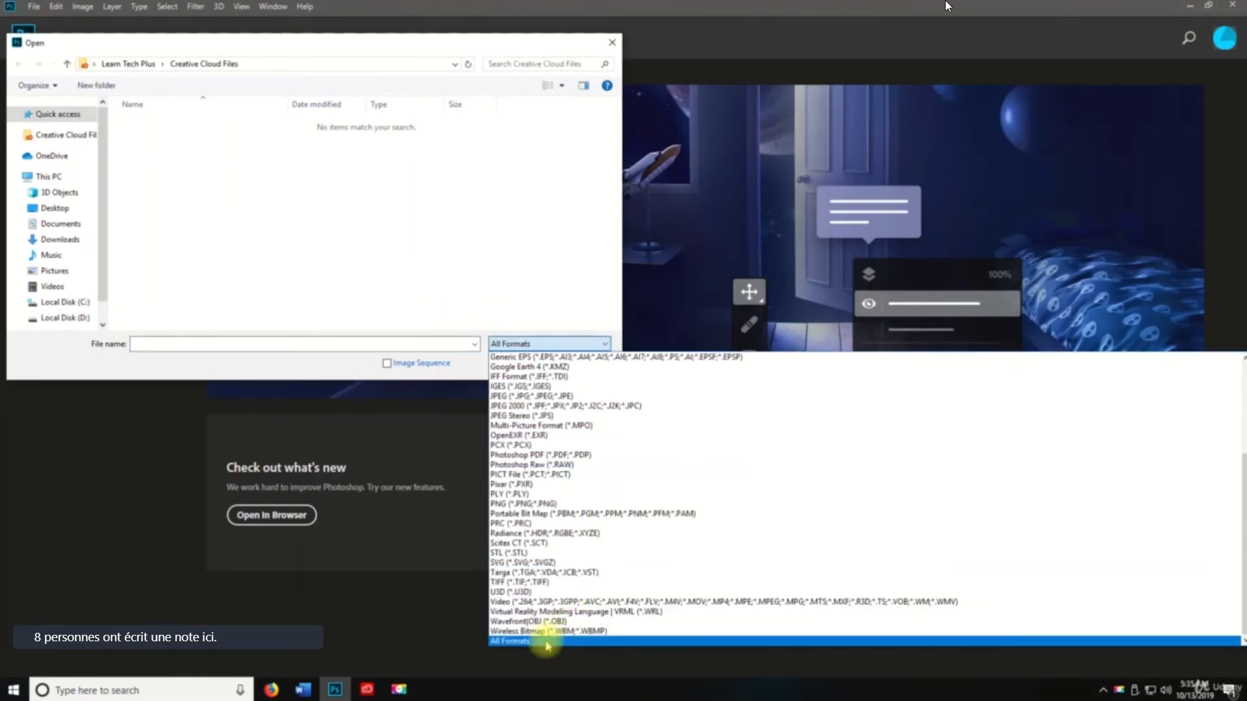
pyautogui.click(545, 643)
pyautogui.click(576, 356)
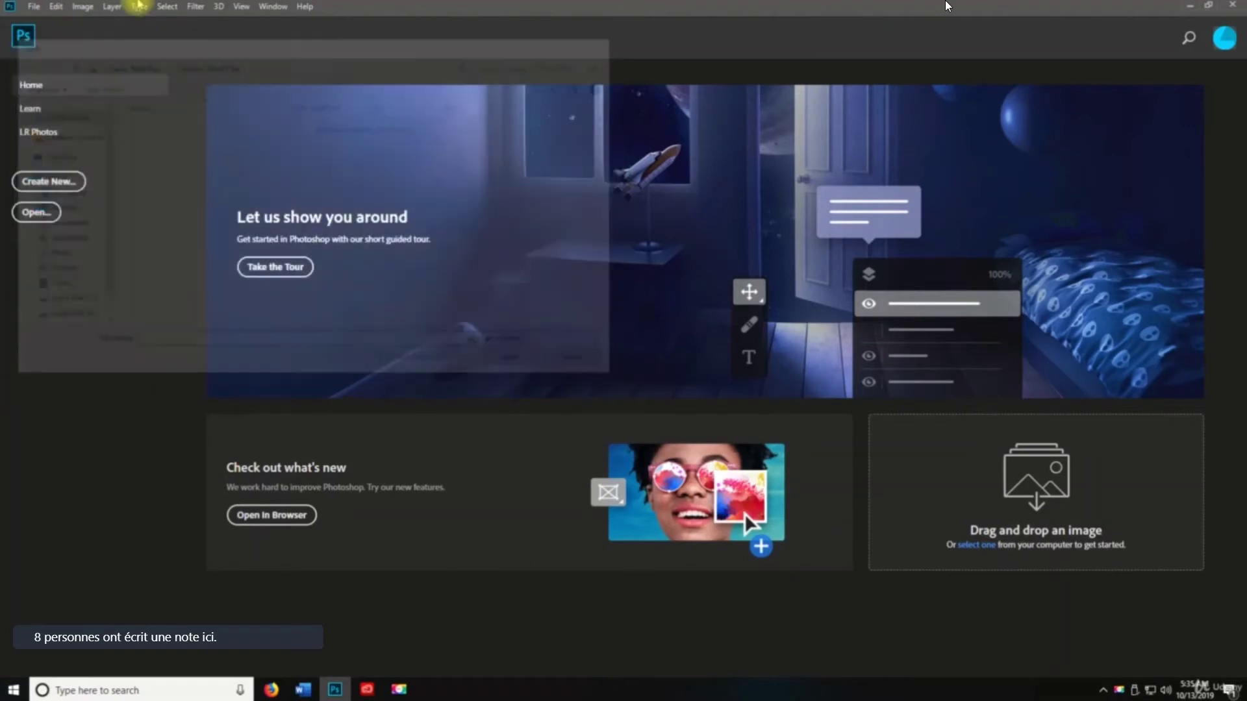
pyautogui.click(33, 7)
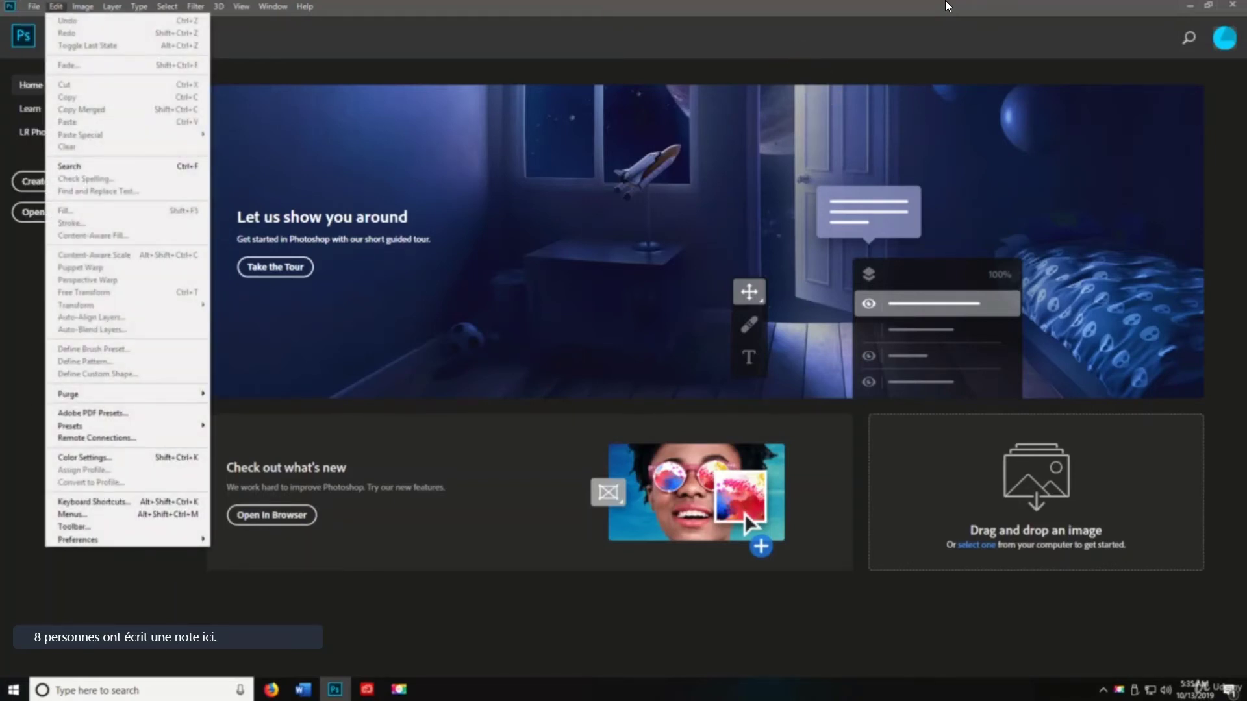
pyautogui.click(948, 6)
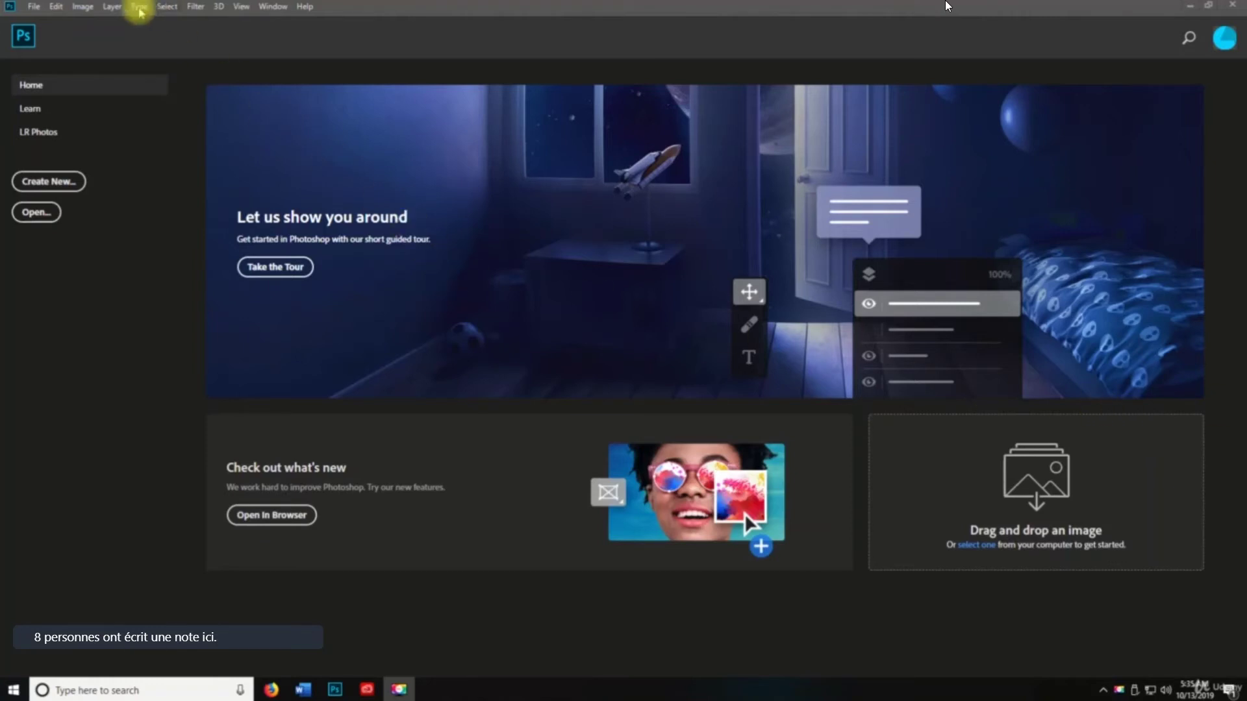
pyautogui.press('space')
pyautogui.click(34, 7)
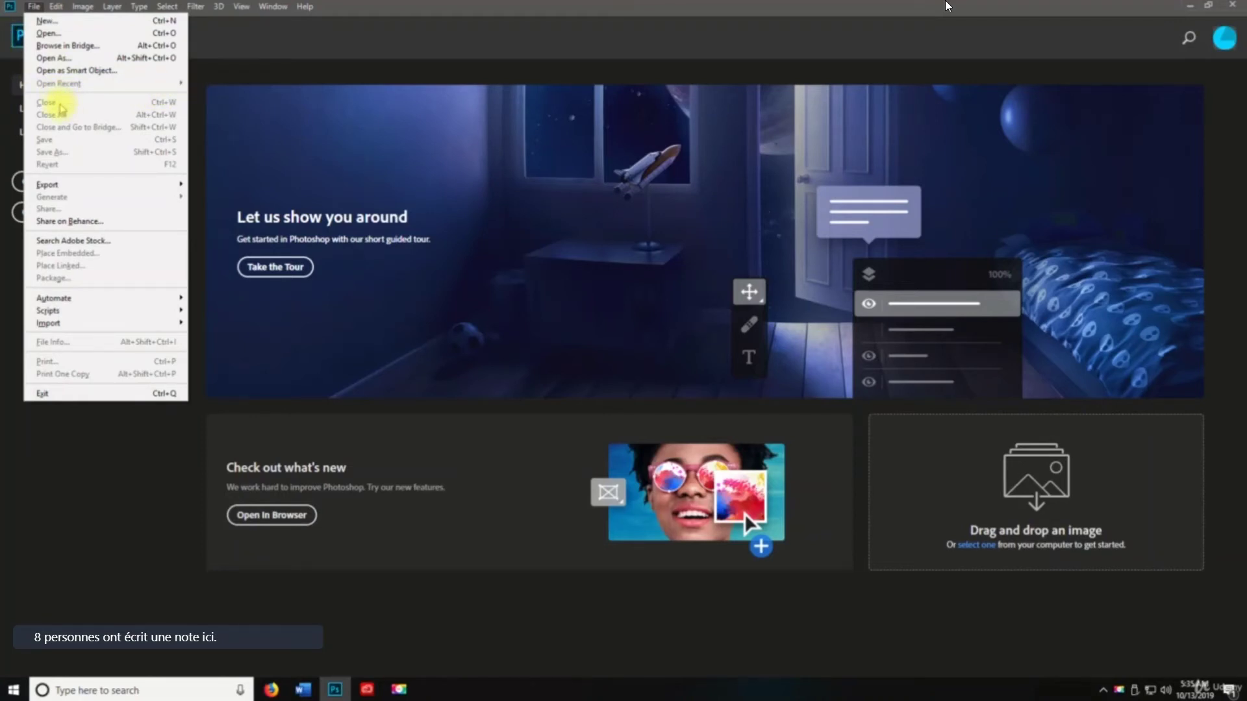
pyautogui.click(289, 50)
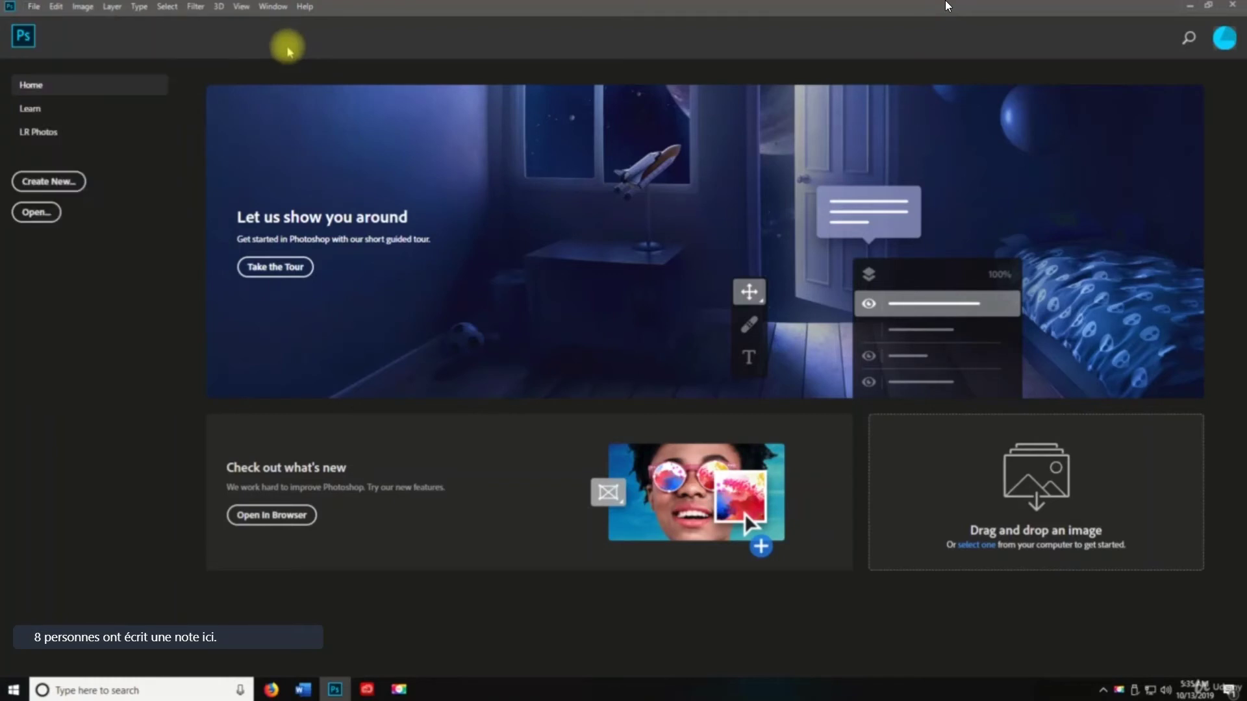
# - Create a new 1920 × 1080 pixel Film & Video document at 72 pixels/inch, and check which File save commands are available
pyautogui.hotkey('ctrl', 'n')
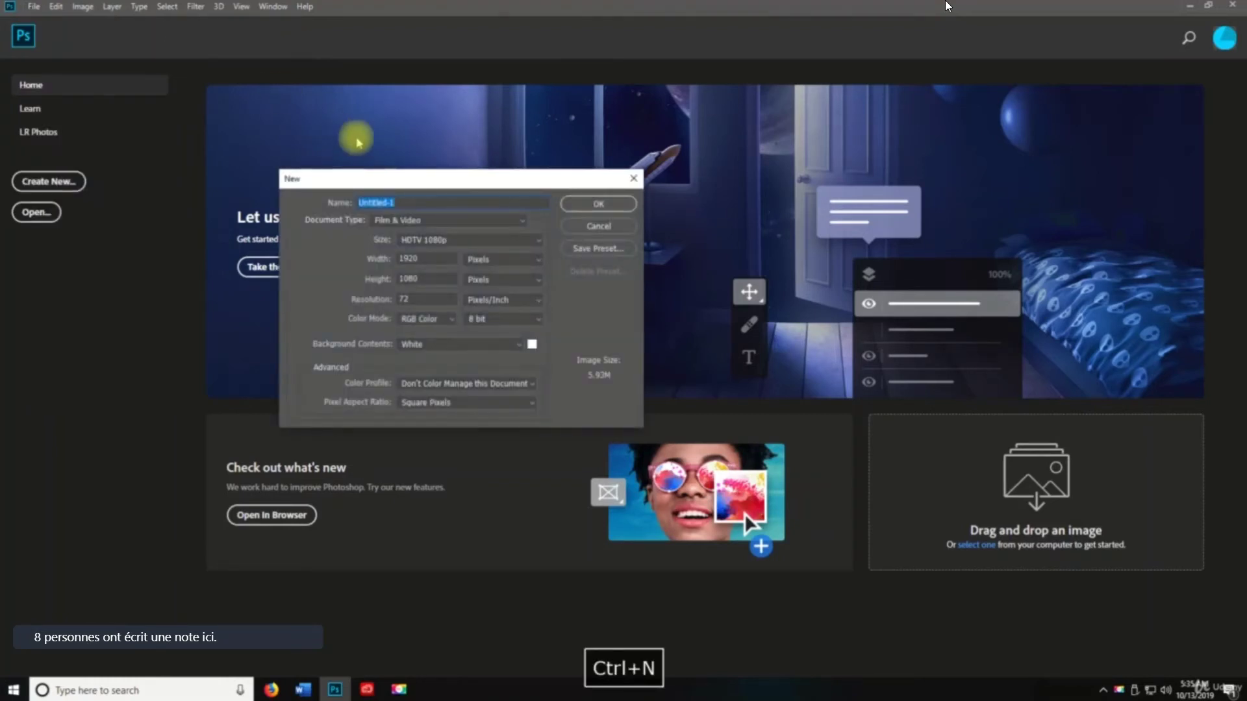
pyautogui.click(577, 203)
pyautogui.click(34, 7)
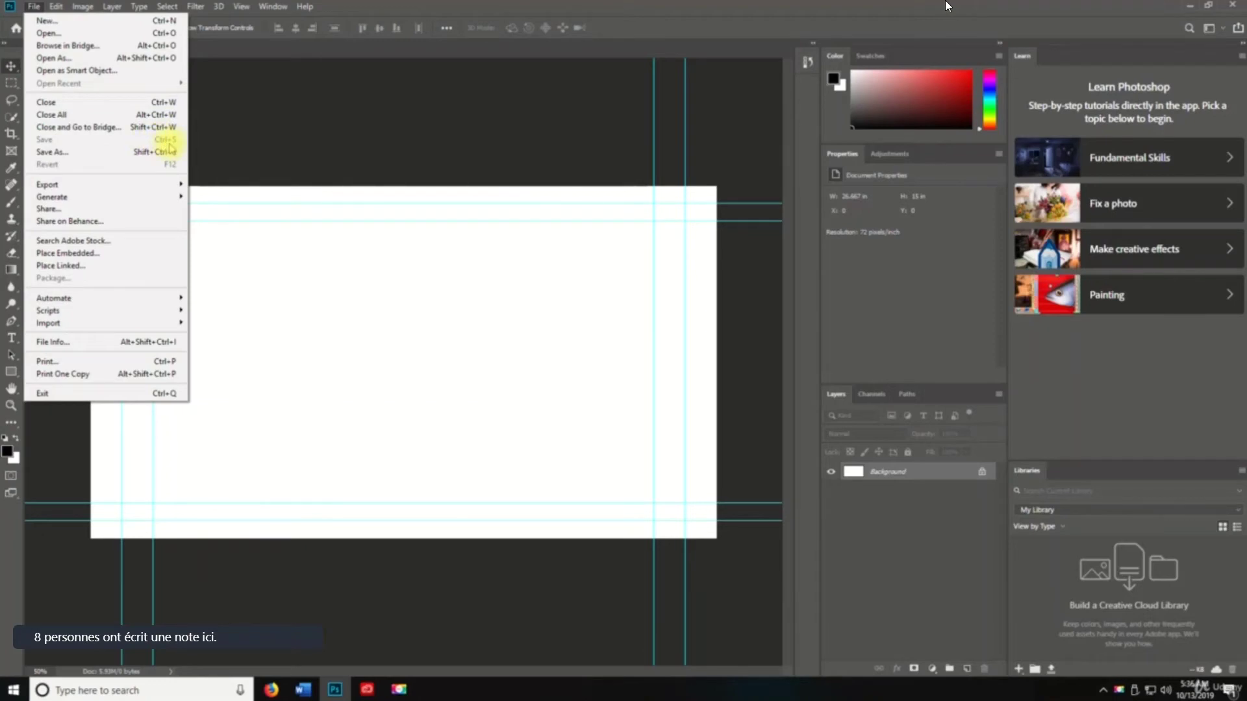
pyautogui.click(331, 243)
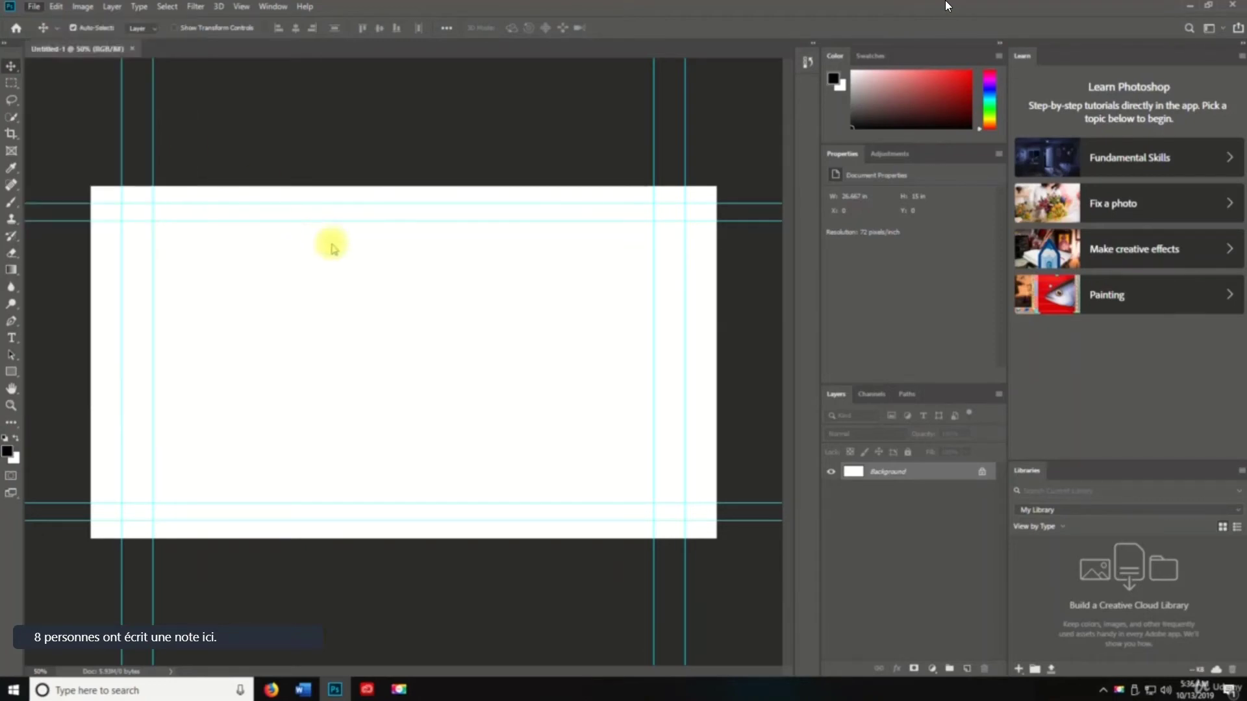
# - Paint a freehand black zigzag Brush stroke across the upper canvas, recheck the File save commands, and activate the Move tool
pyautogui.click(12, 202)
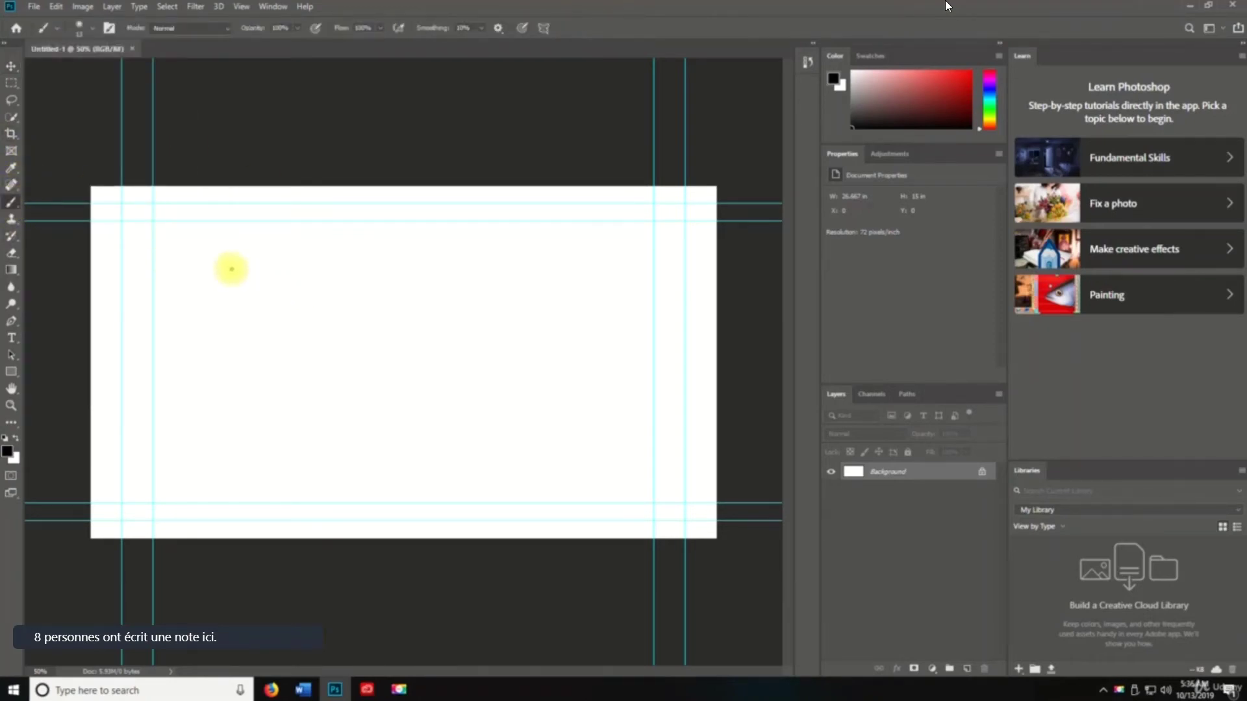
pyautogui.moveTo(231, 268)
pyautogui.mouseDown()
pyautogui.moveTo(474, 370)
pyautogui.moveTo(395, 282)
pyautogui.moveTo(530, 299)
pyautogui.mouseUp()
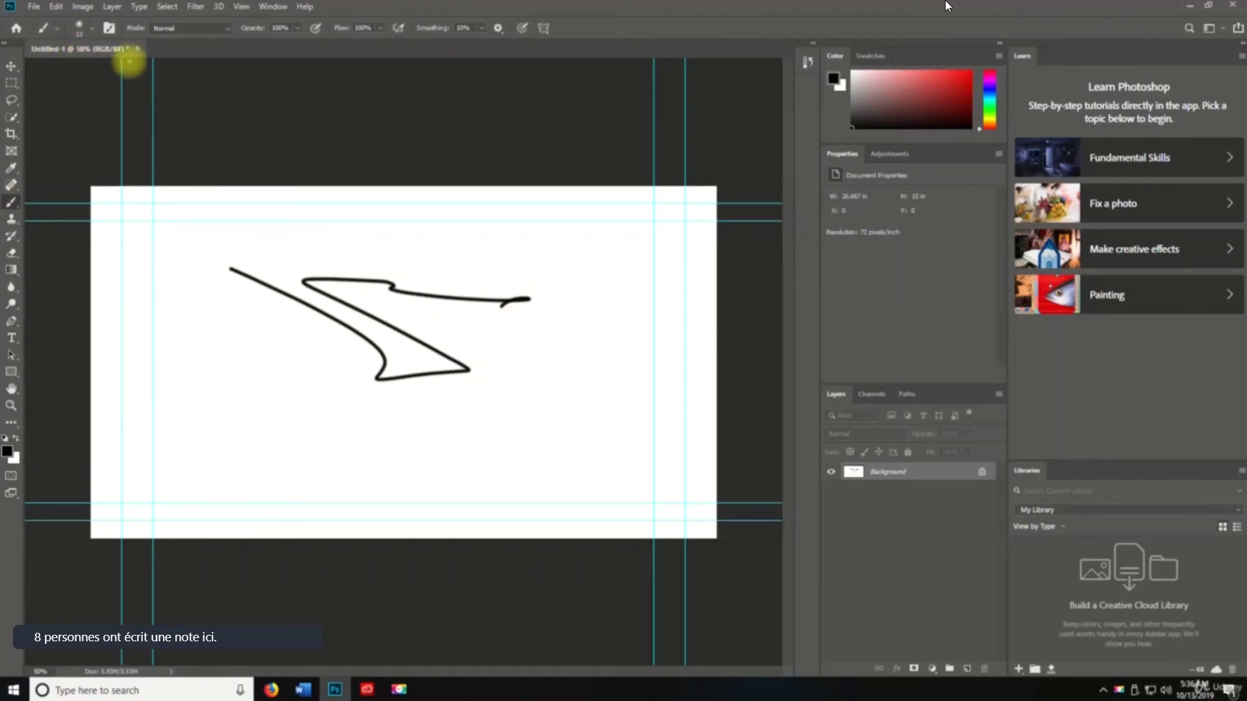
pyautogui.click(34, 7)
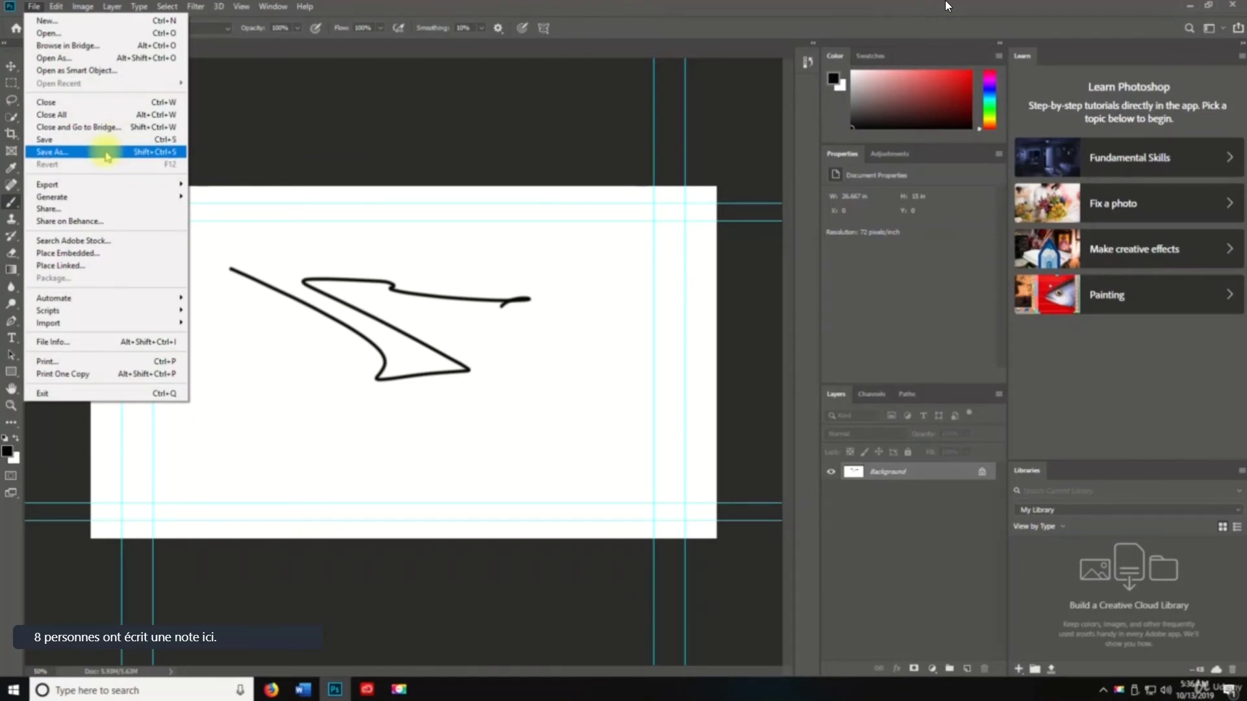
pyautogui.click(378, 296)
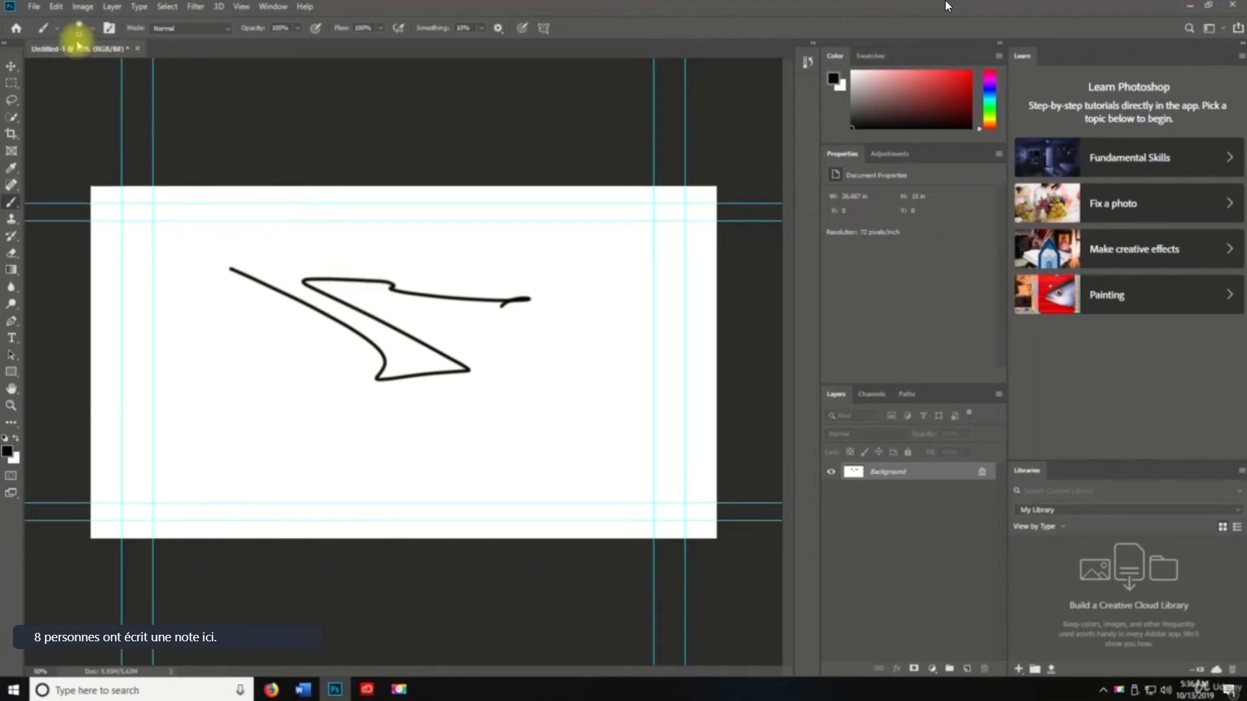
pyautogui.press('v')
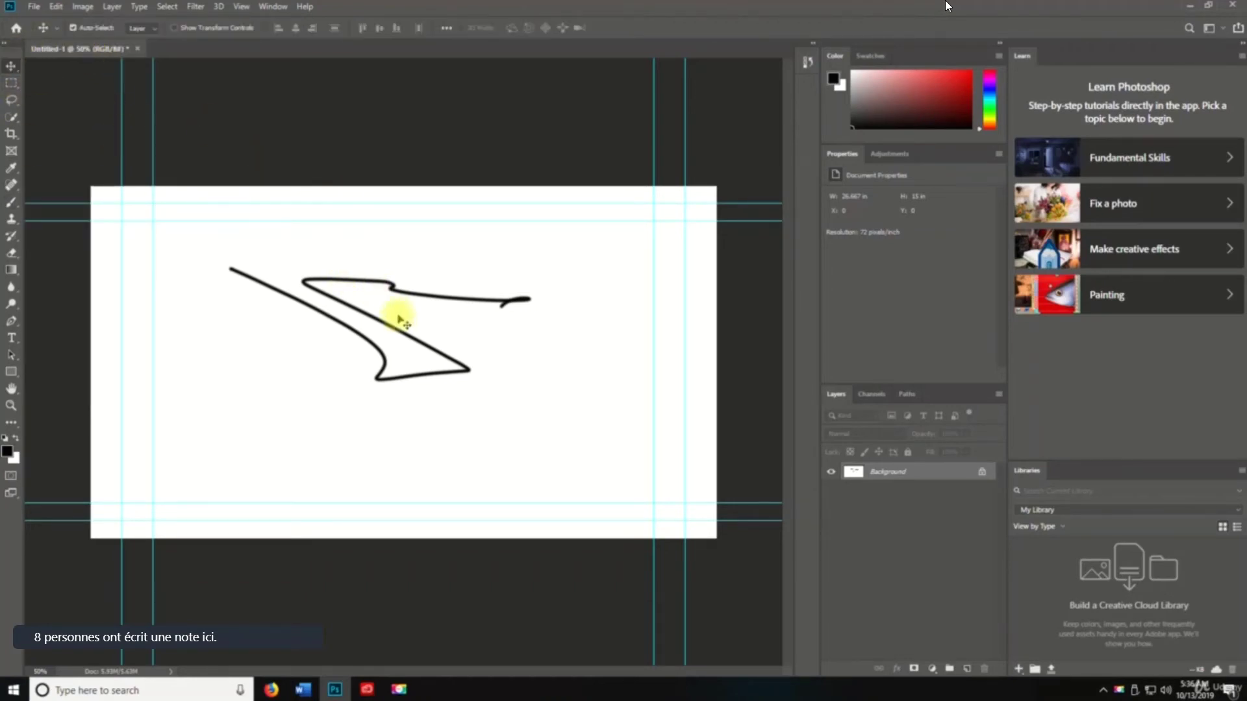
pyautogui.hotkey('ctrl', 's')
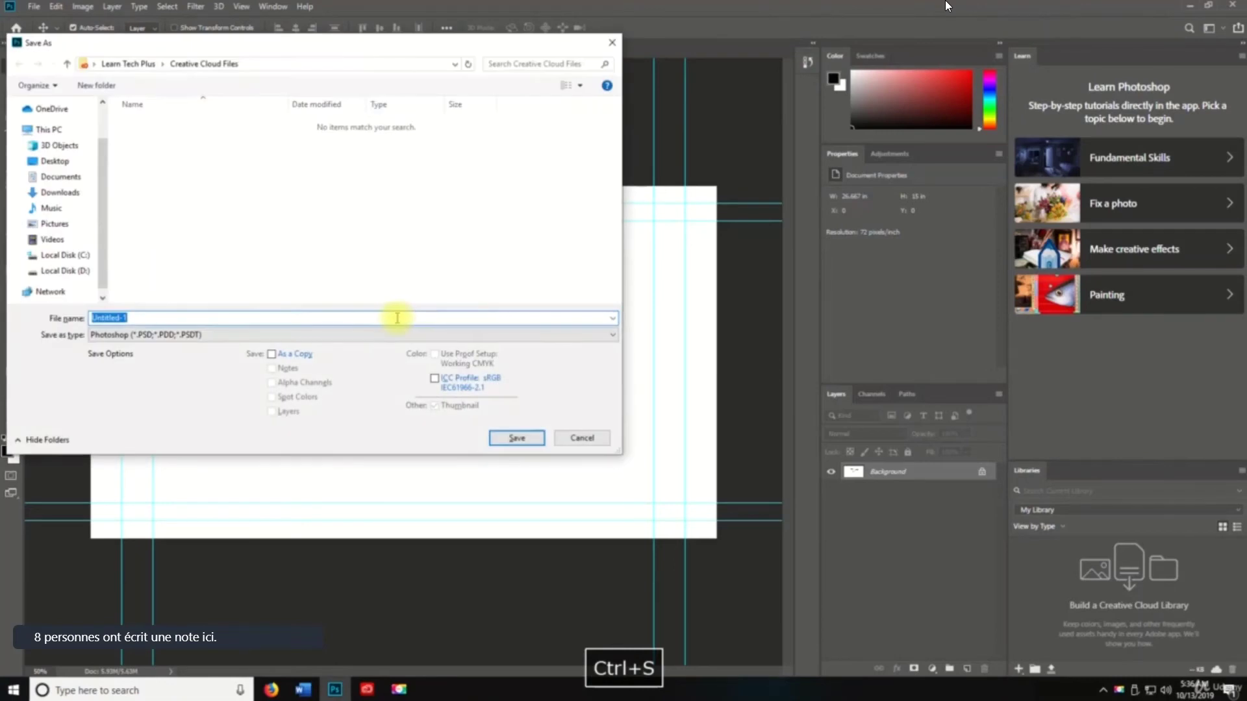
pyautogui.click(55, 161)
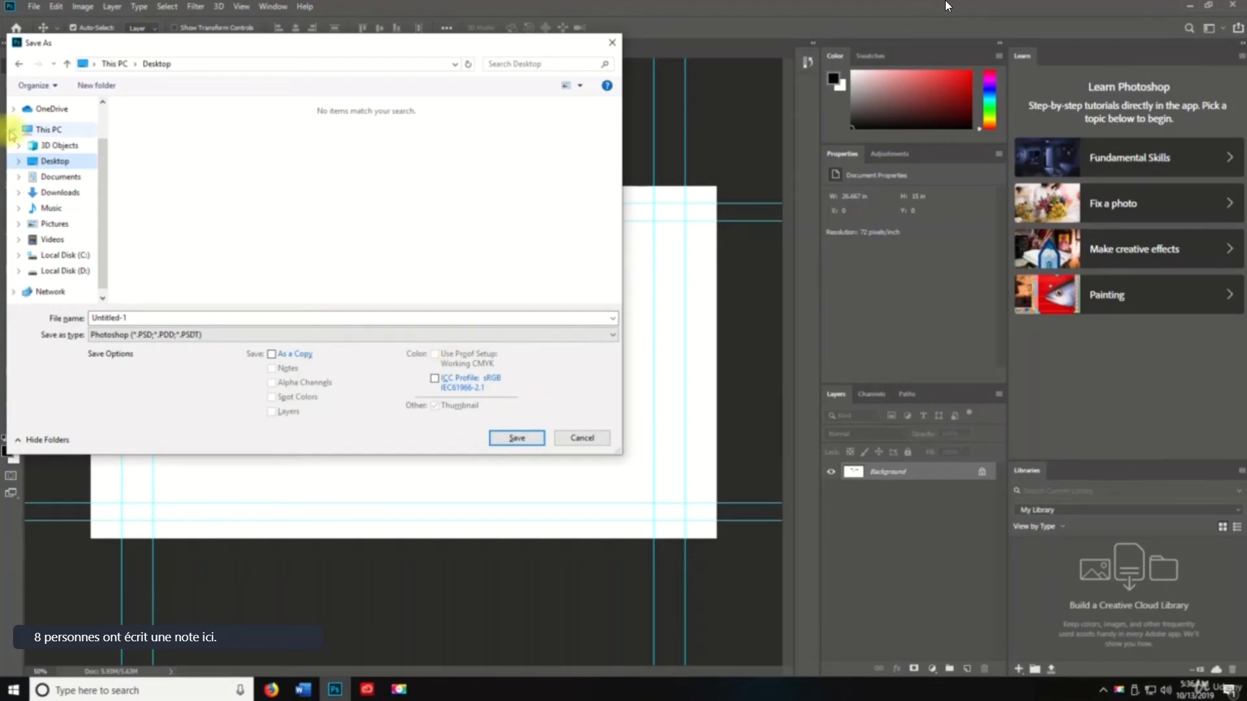
pyautogui.click(573, 437)
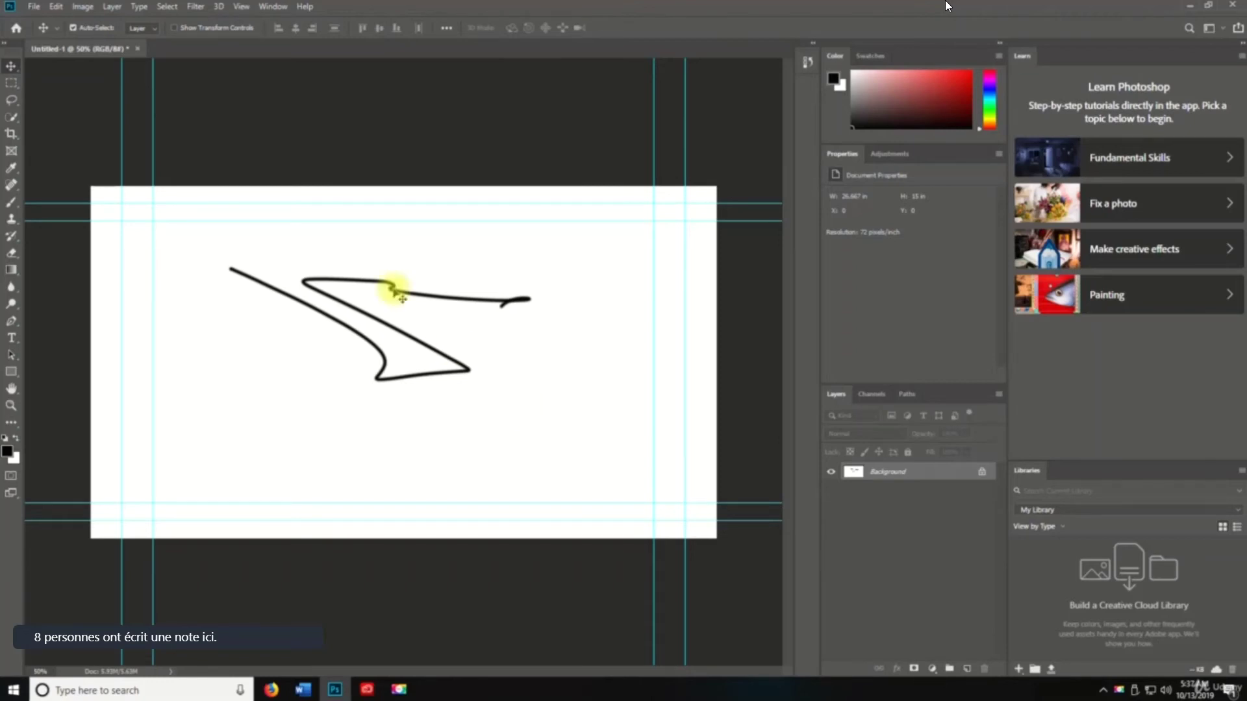
# - Save the document to the Desktop in Photoshop PSD format with the file name Untitled-1
pyautogui.hotkey('ctrl', 's')
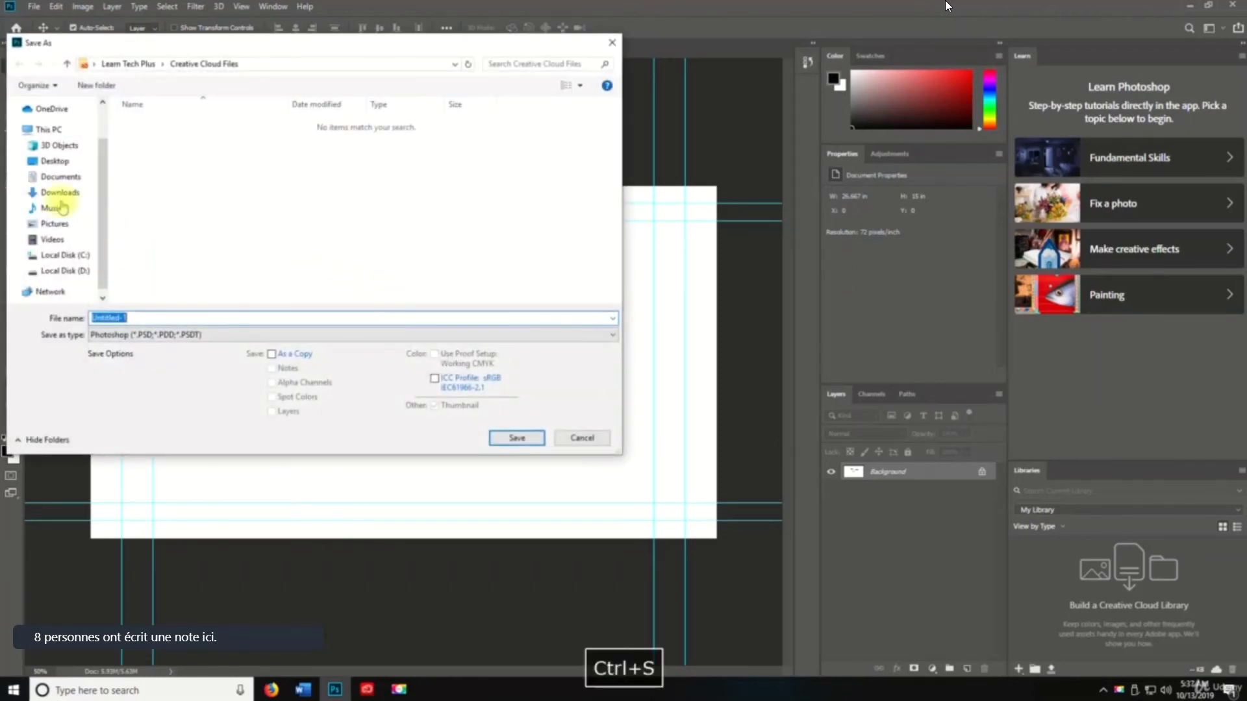
pyautogui.click(54, 161)
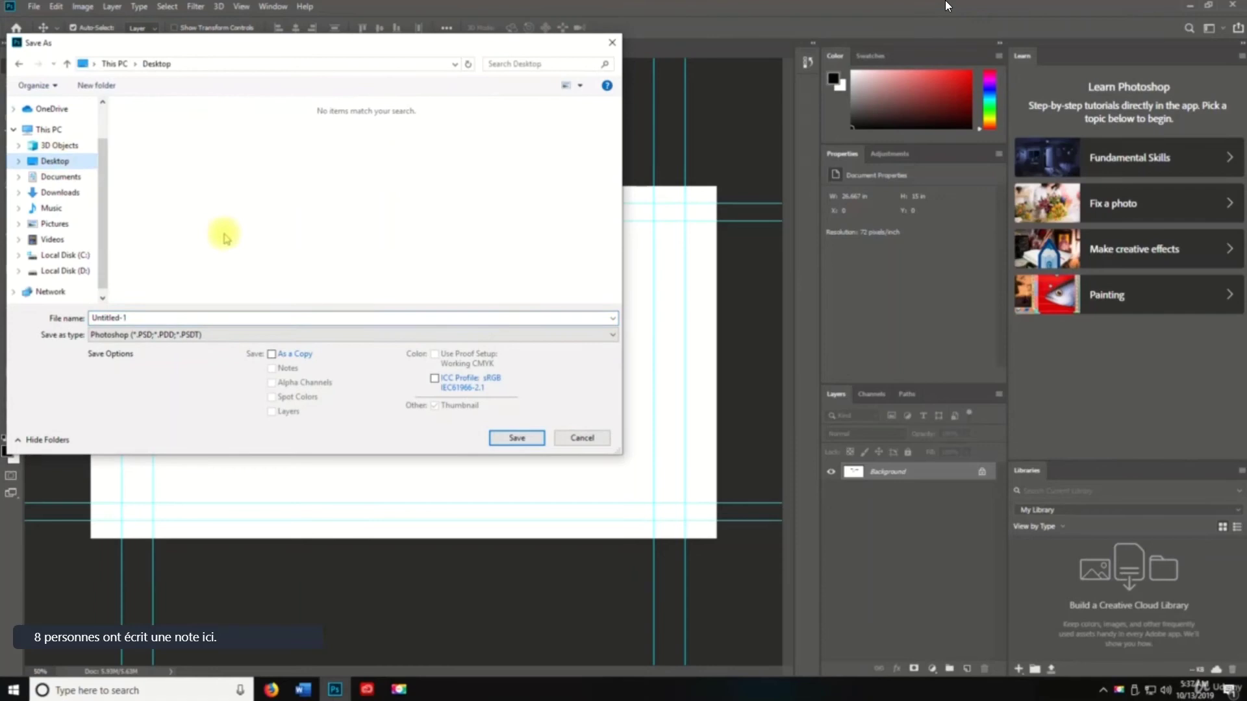
pyautogui.click(515, 444)
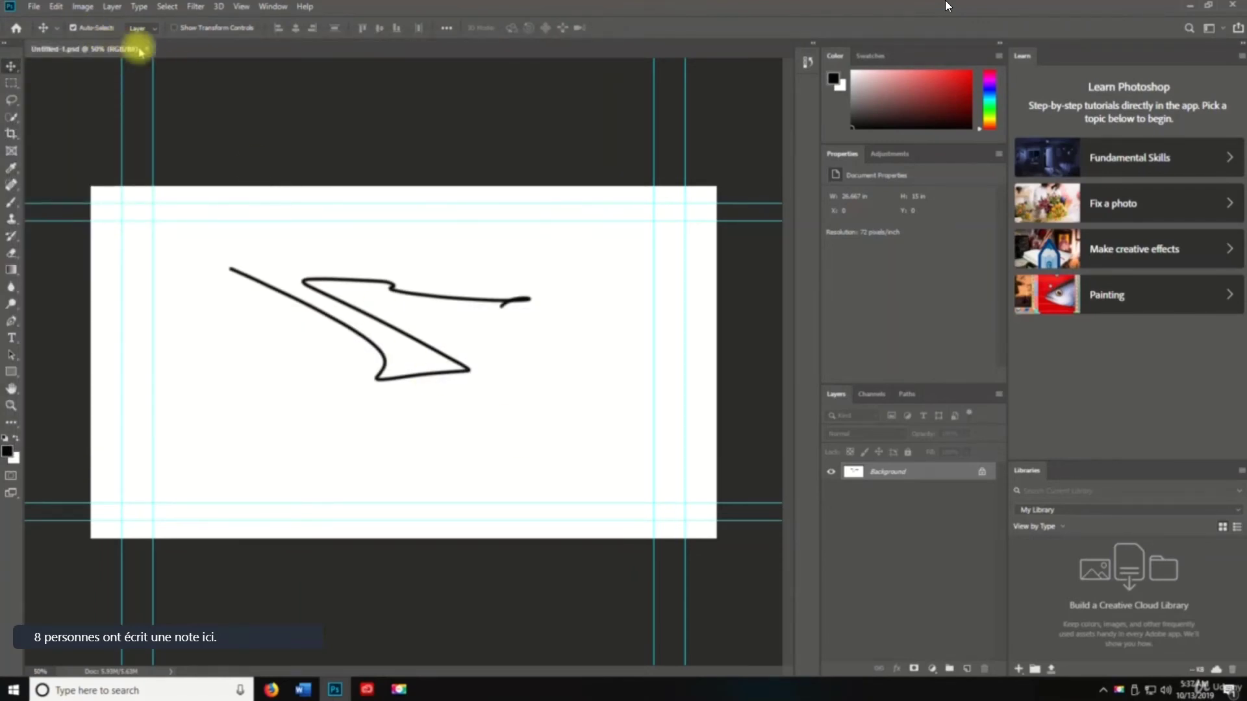
# - Save the document as a Photoshop PDF named Untitled-1 on the Desktop, using the High Quality Print (Modified) PDF settings
pyautogui.click(34, 7)
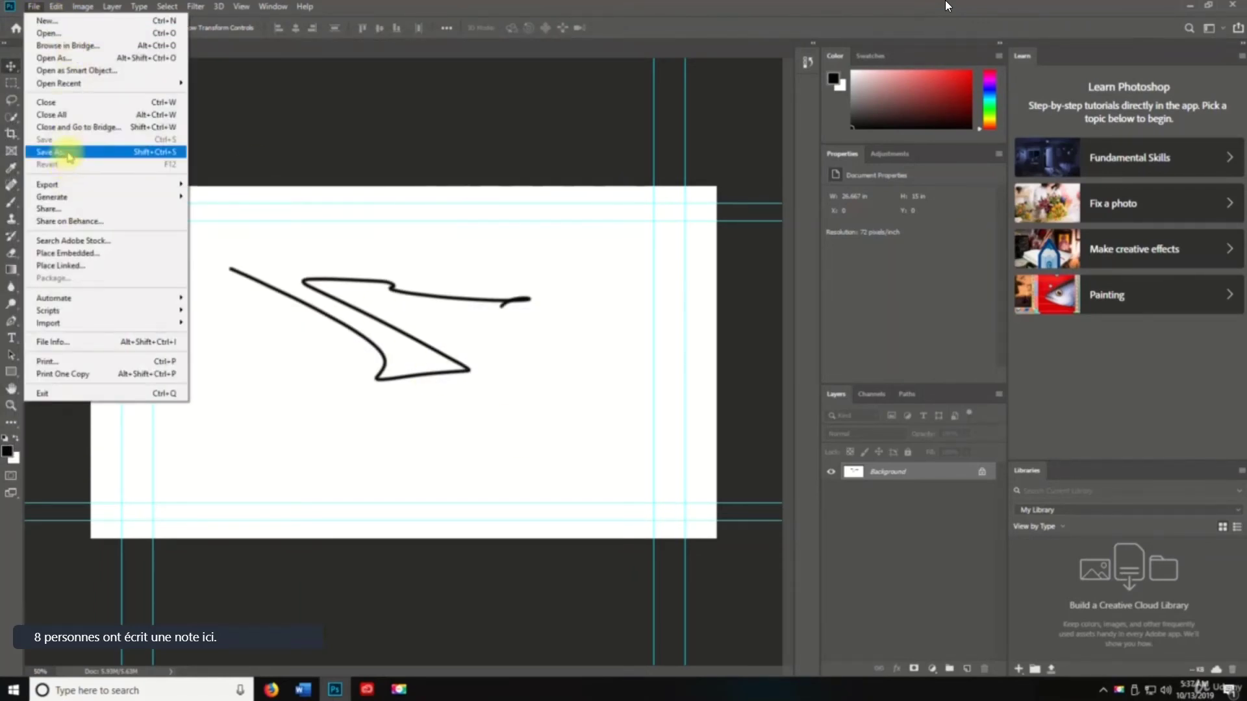
pyautogui.click(69, 153)
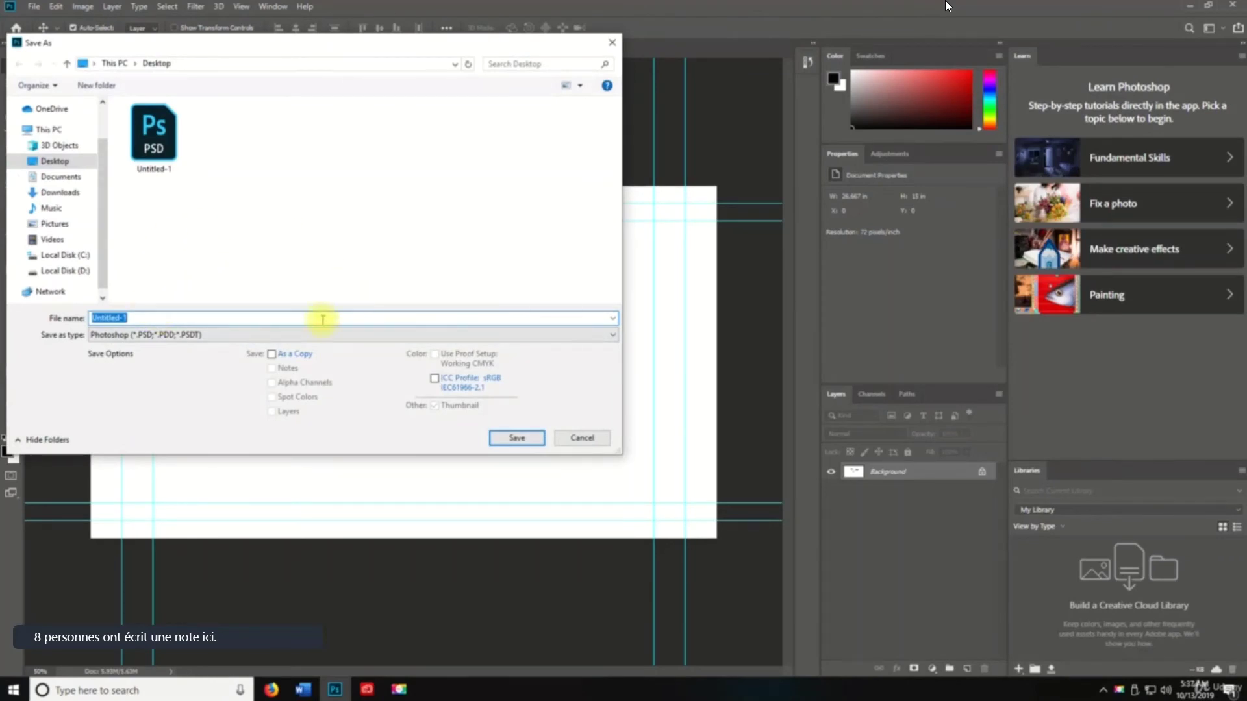
pyautogui.click(234, 335)
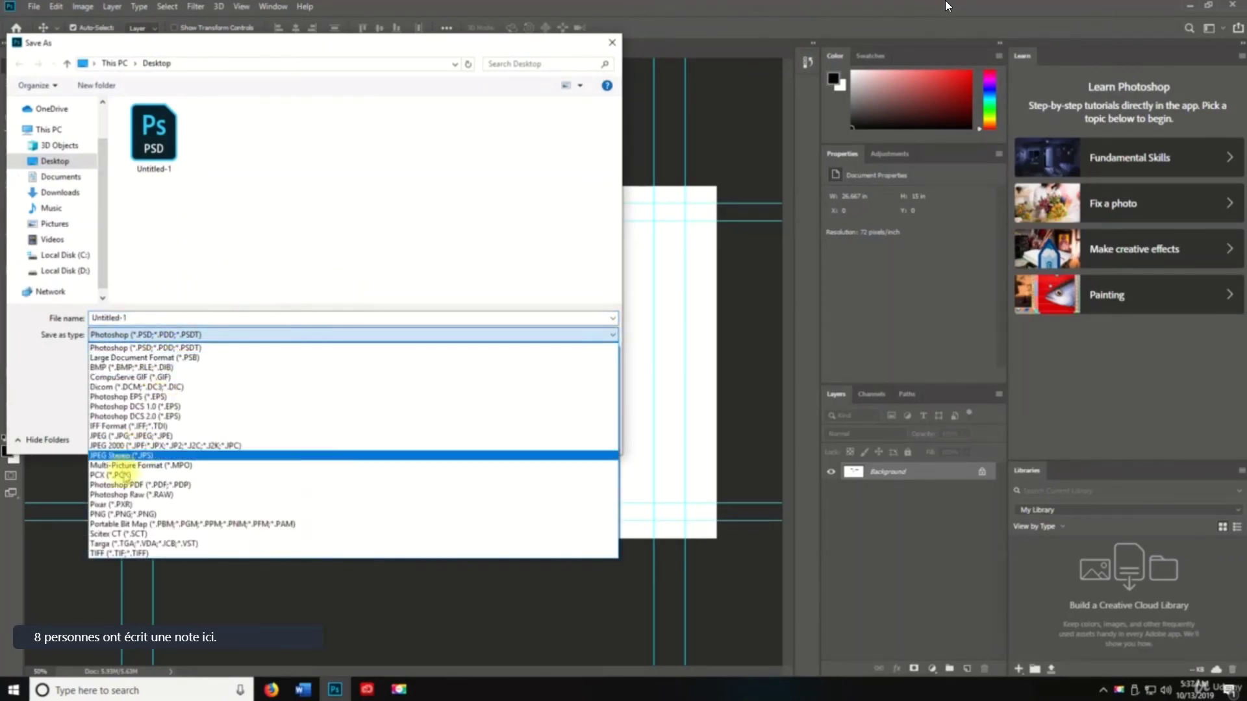
pyautogui.click(171, 484)
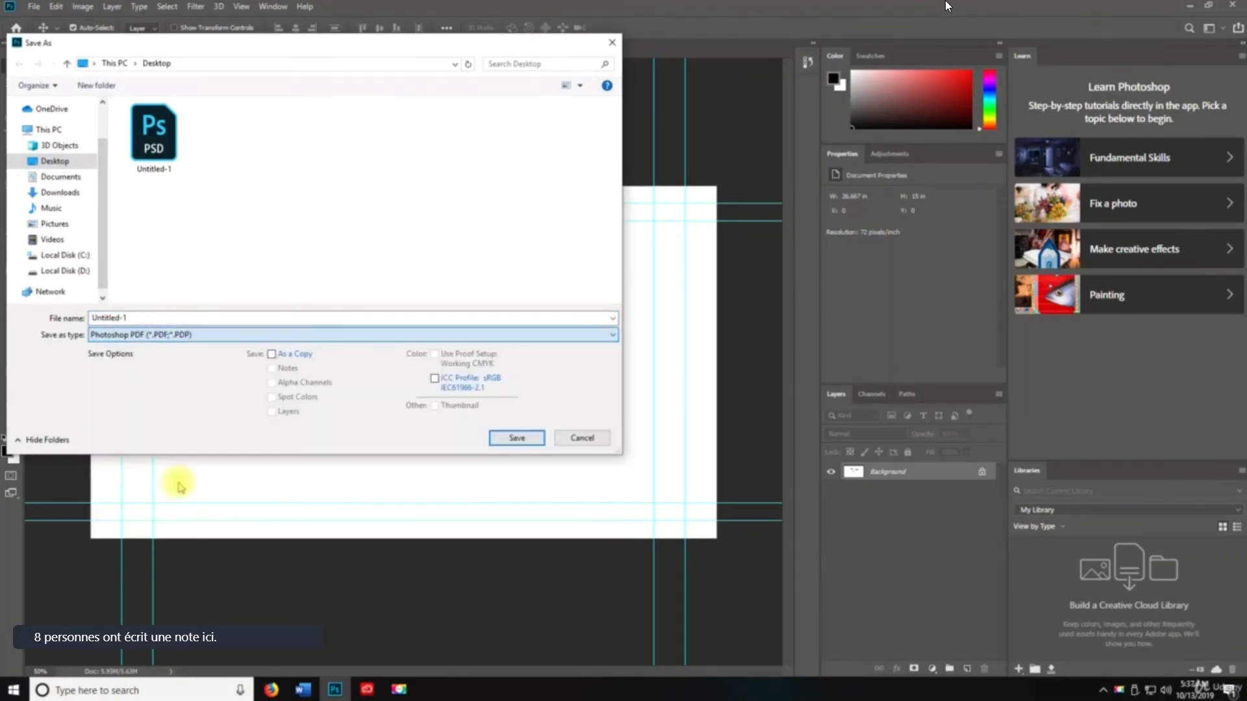
pyautogui.click(517, 438)
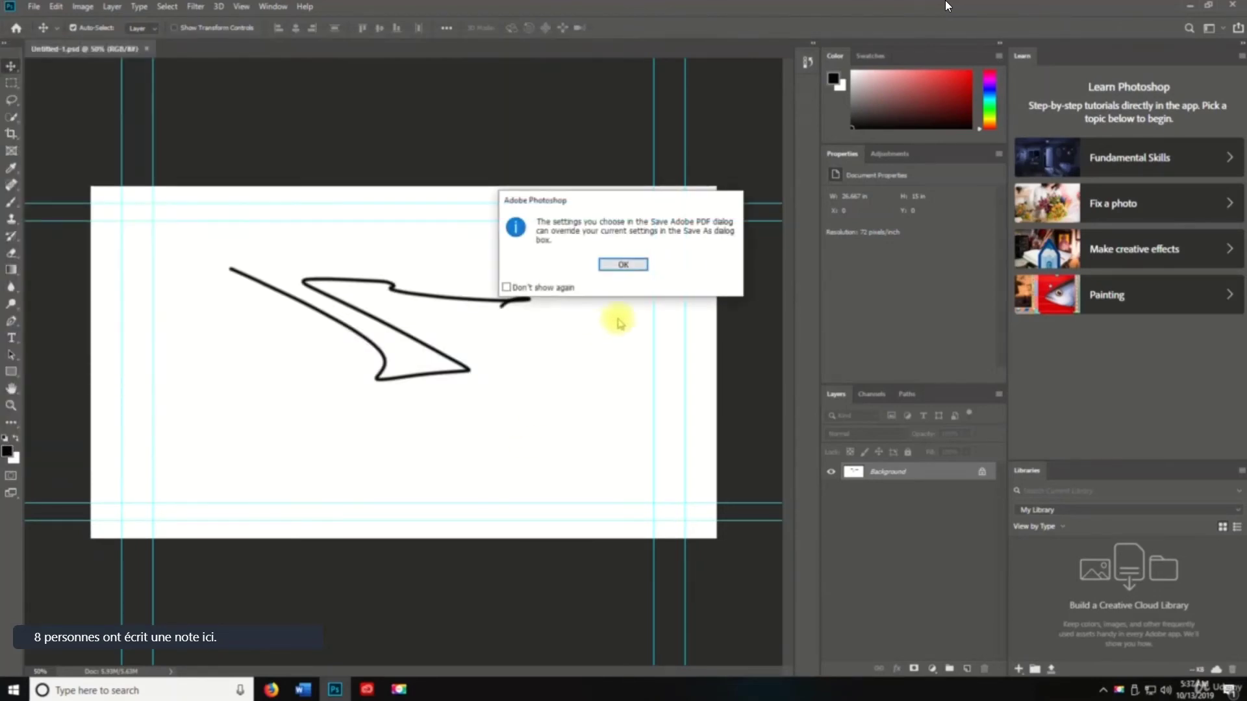
pyautogui.click(635, 271)
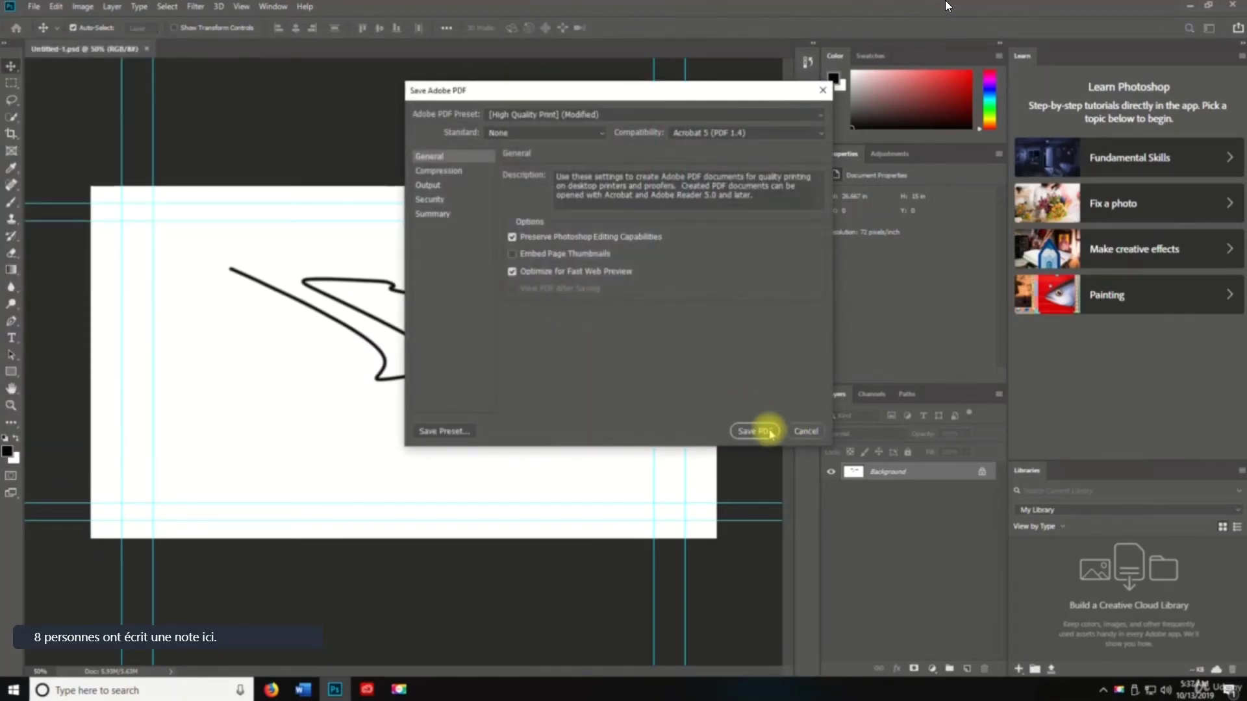
pyautogui.click(752, 429)
pyautogui.click(640, 285)
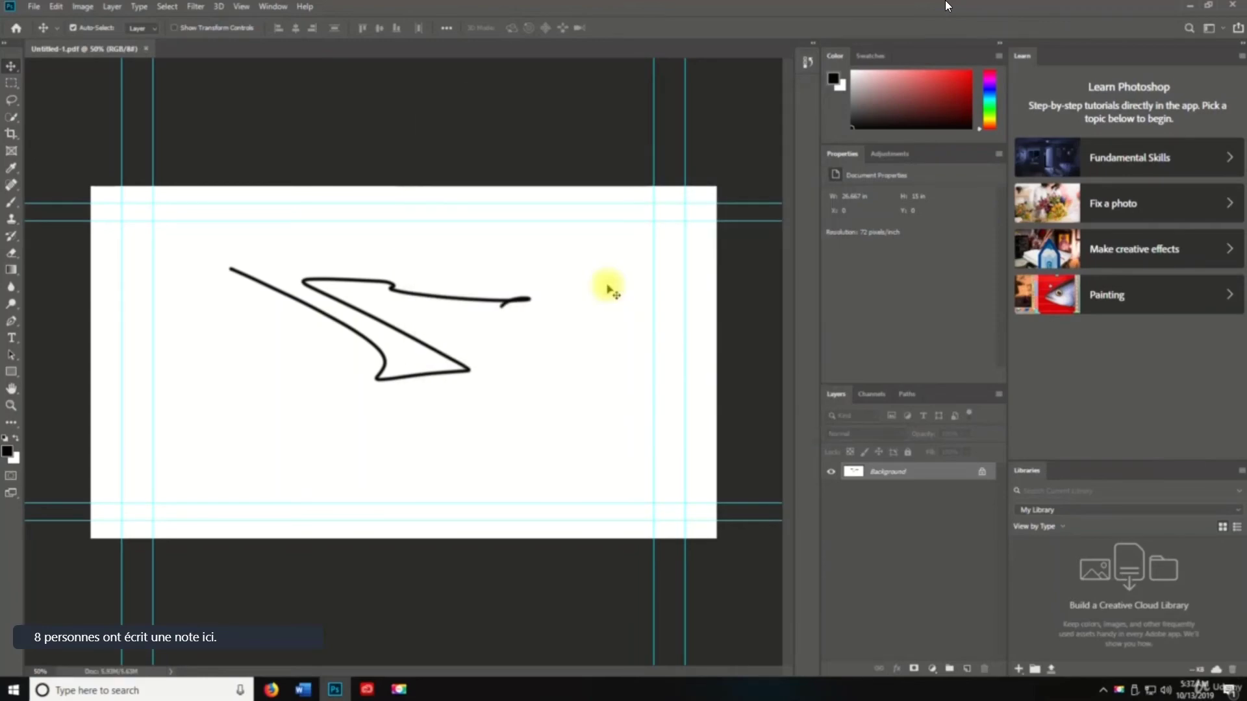
# - Inspect the saved Untitled-1 PSD and PDF files on the Windows desktop, and return to Photoshop
pyautogui.click(1232, 5)
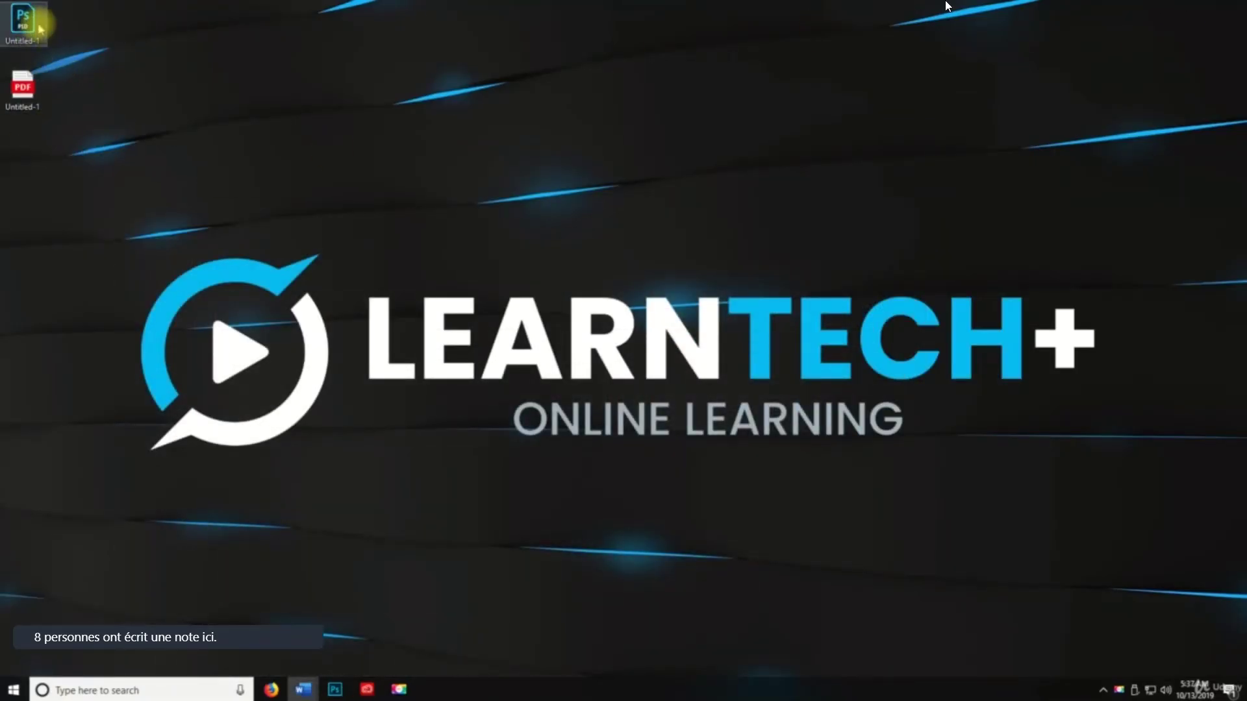
pyautogui.doubleClick(27, 107)
pyautogui.click(895, 328)
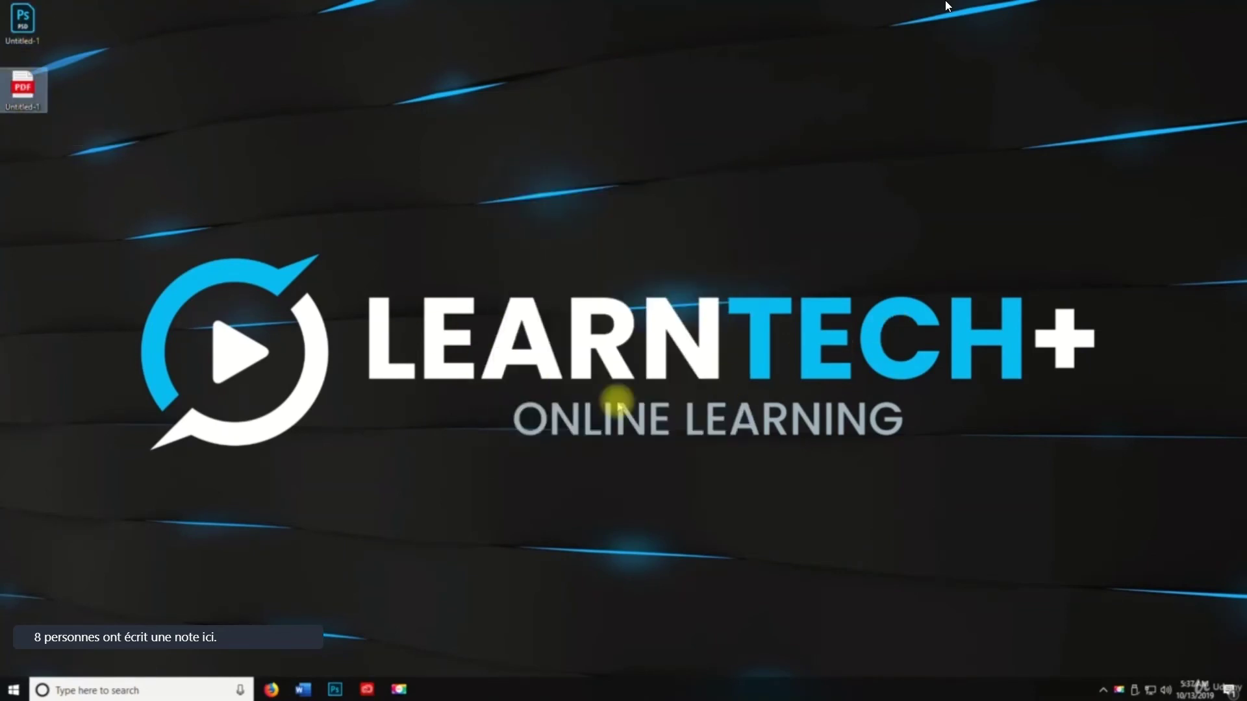
pyautogui.click(335, 691)
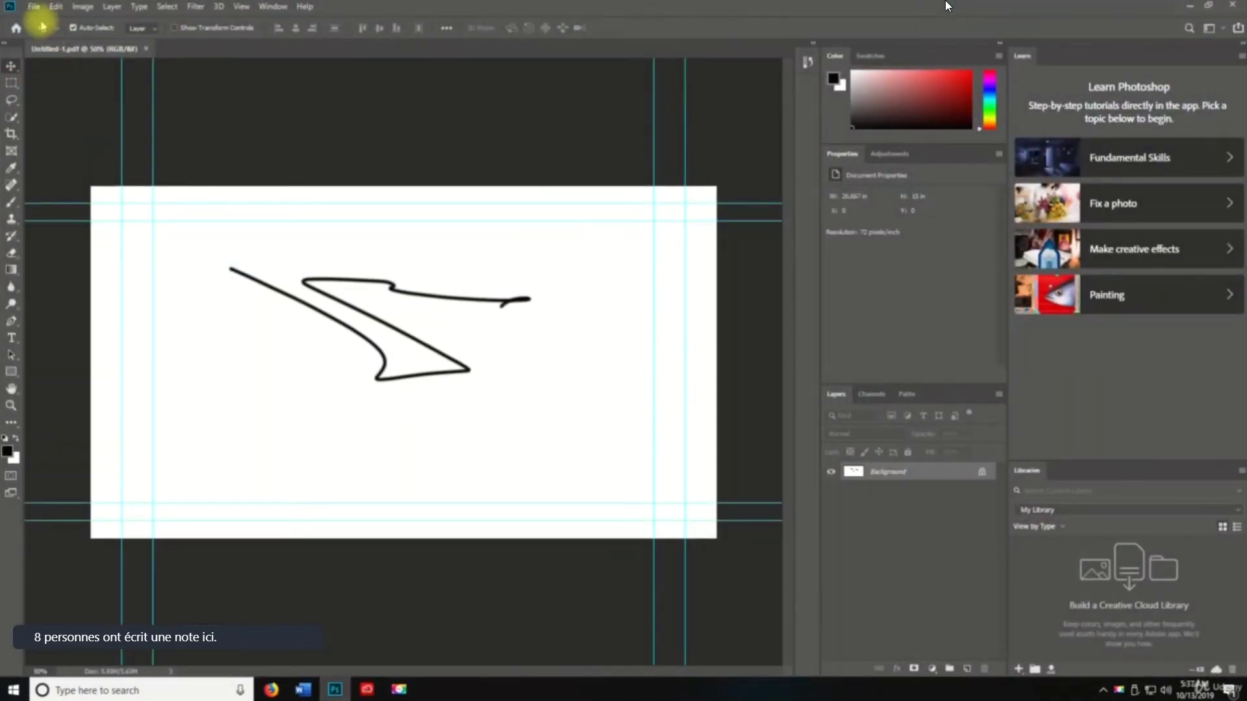
pyautogui.click(34, 8)
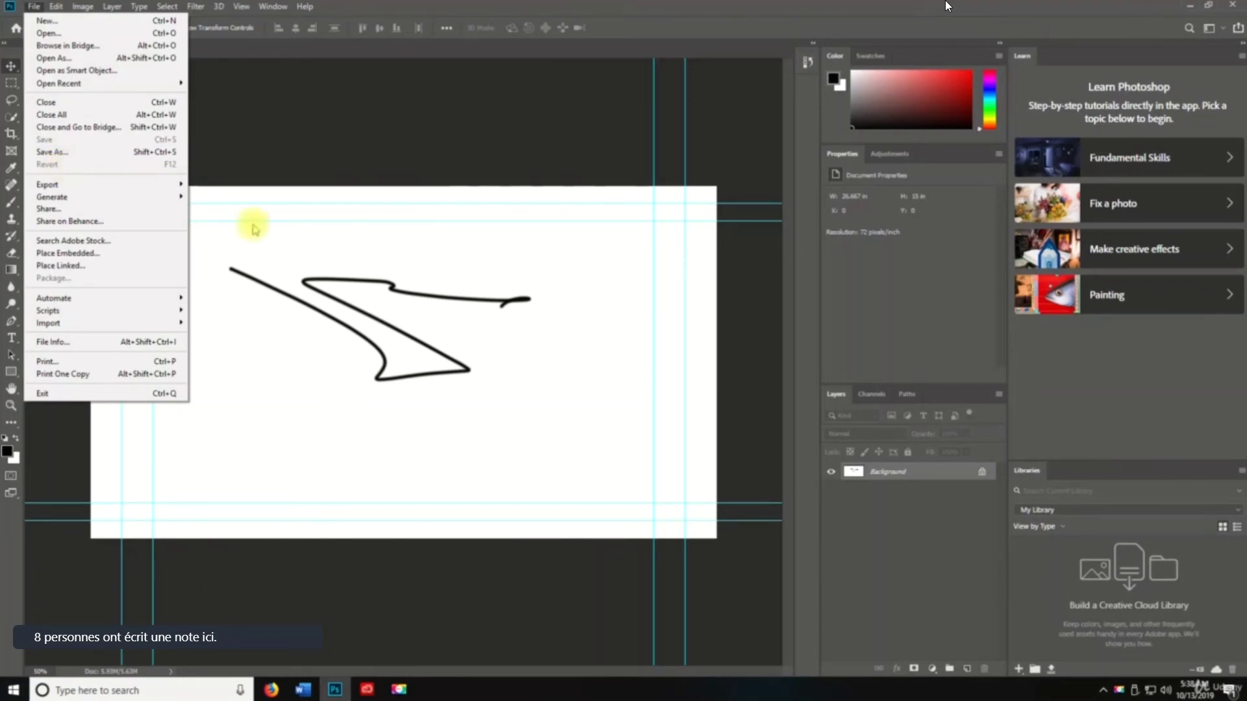
pyautogui.click(493, 318)
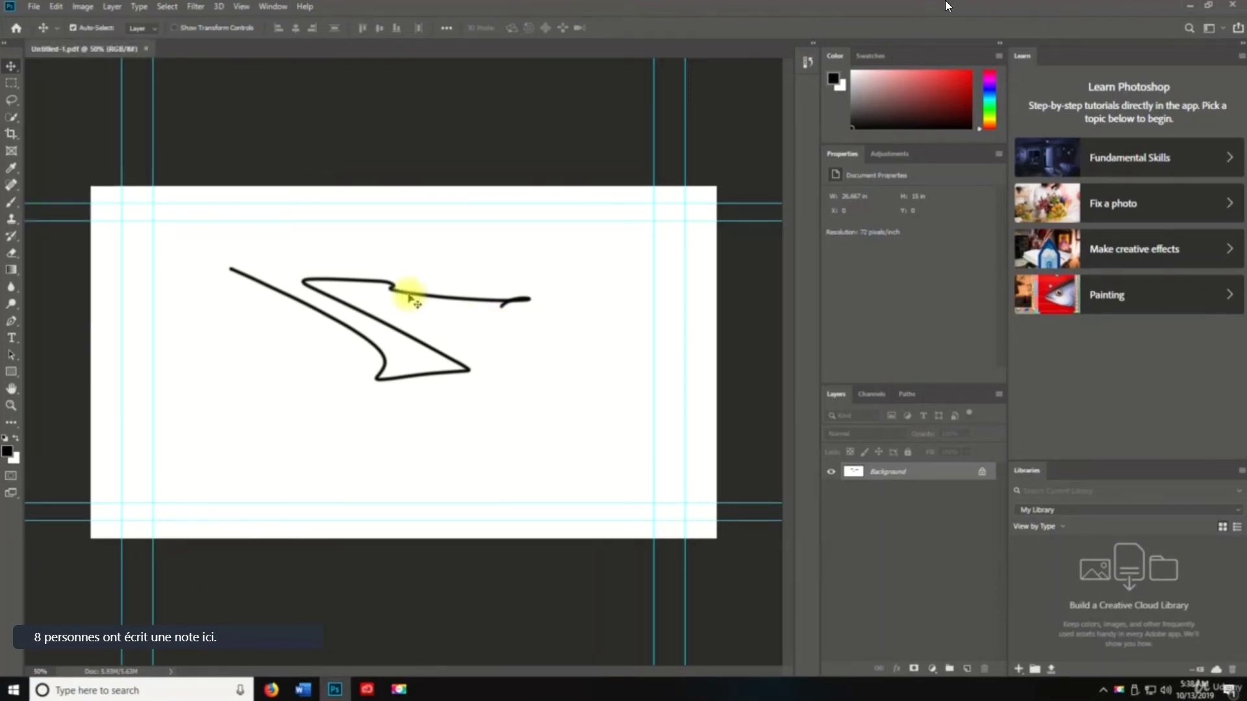
# - Paint a short freehand black Brush stroke below the zigzag, and revert the document to its last saved version
pyautogui.press('b')
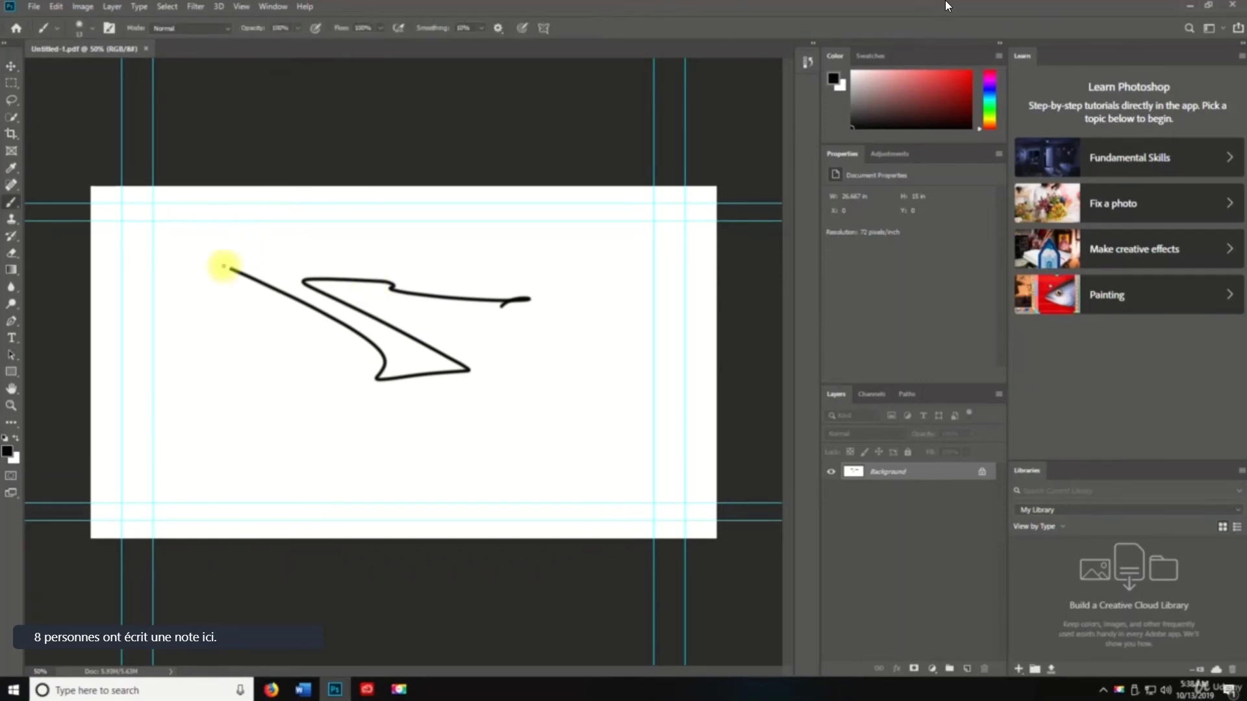
pyautogui.moveTo(205, 317)
pyautogui.mouseDown()
pyautogui.moveTo(242, 374)
pyautogui.moveTo(304, 423)
pyautogui.mouseUp()
pyautogui.click(34, 7)
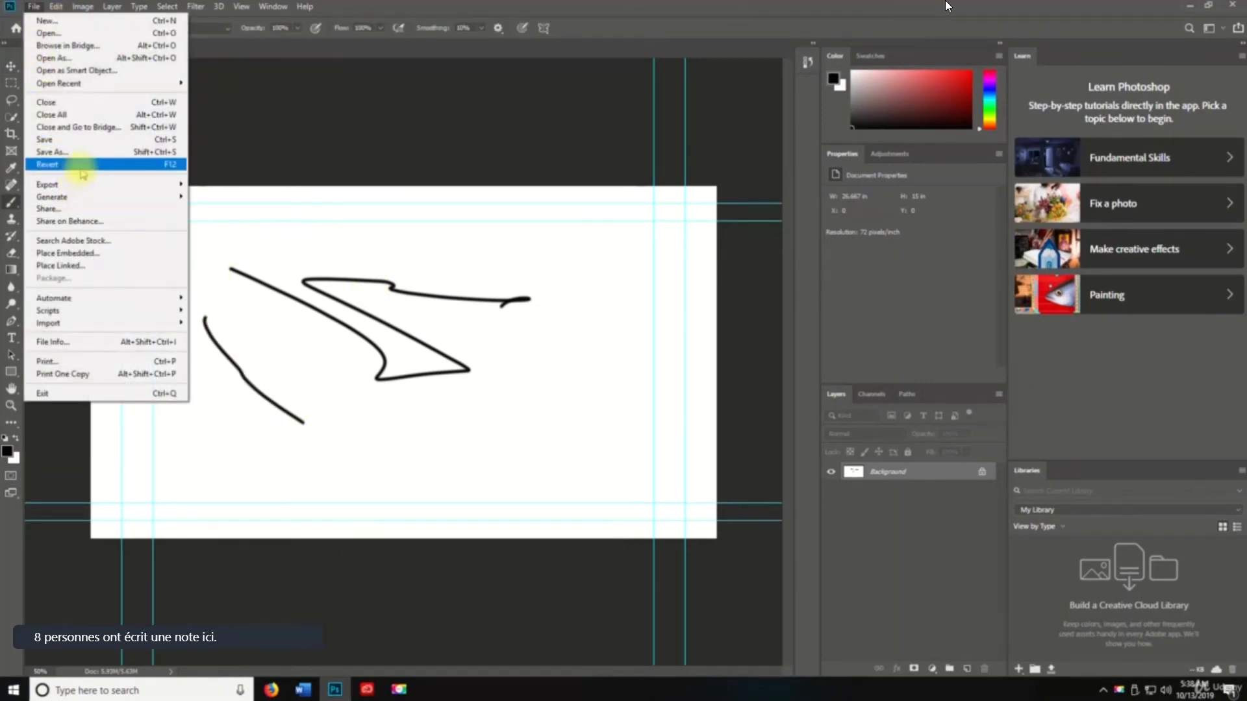
pyautogui.click(81, 167)
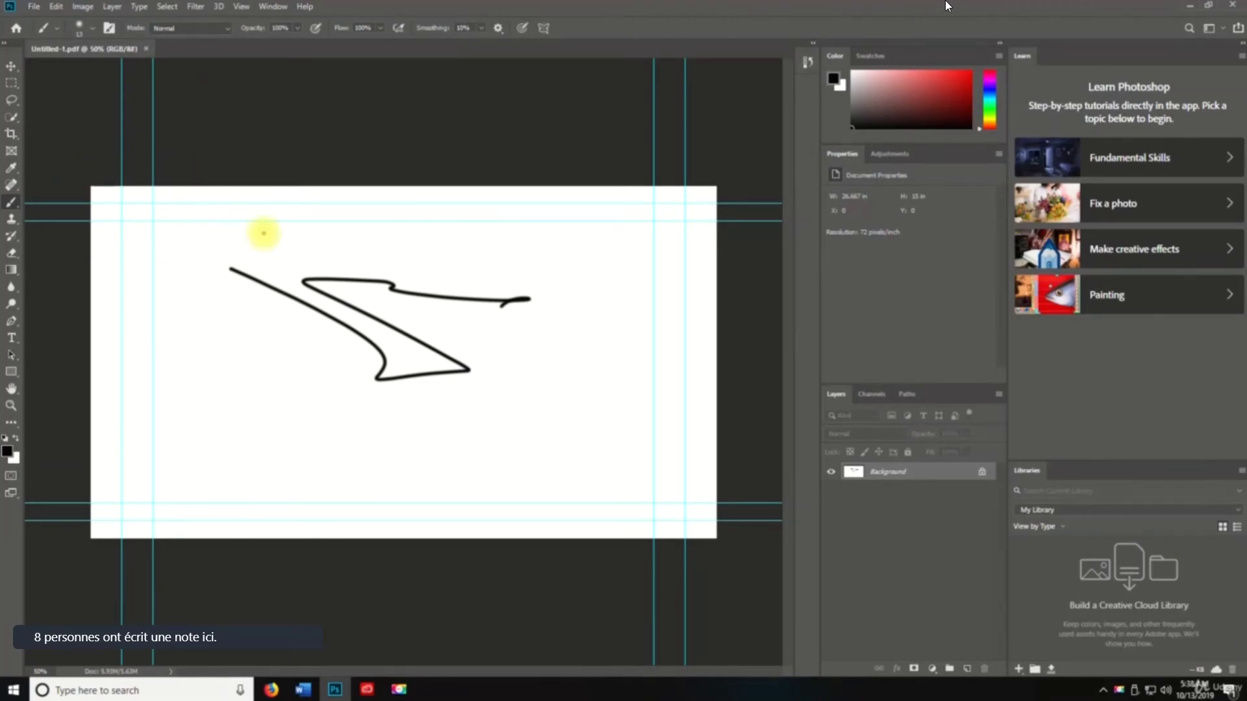
pyautogui.click(34, 7)
pyautogui.click(307, 480)
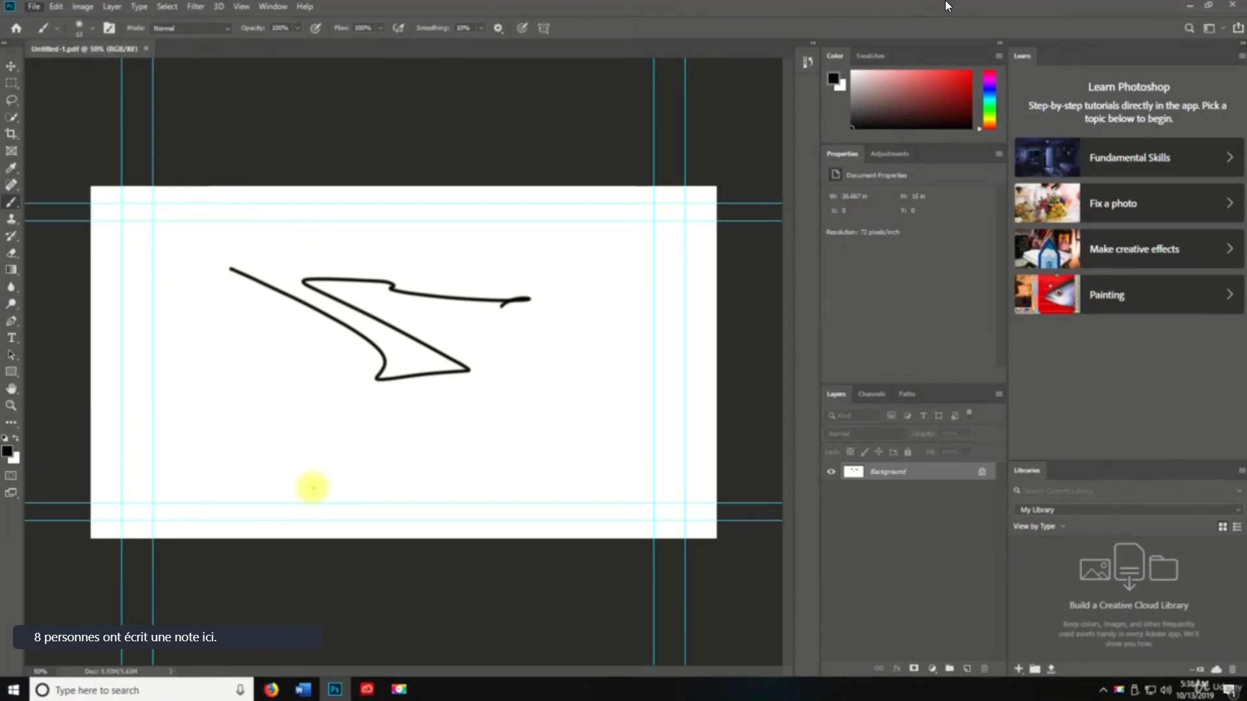
# - Paint freehand jagged Brush strokes on both sides of the lower canvas, and revert the document to its saved version
pyautogui.moveTo(202, 309); pyautogui.dragTo(349, 450)
pyautogui.moveTo(439, 469); pyautogui.dragTo(419, 450)
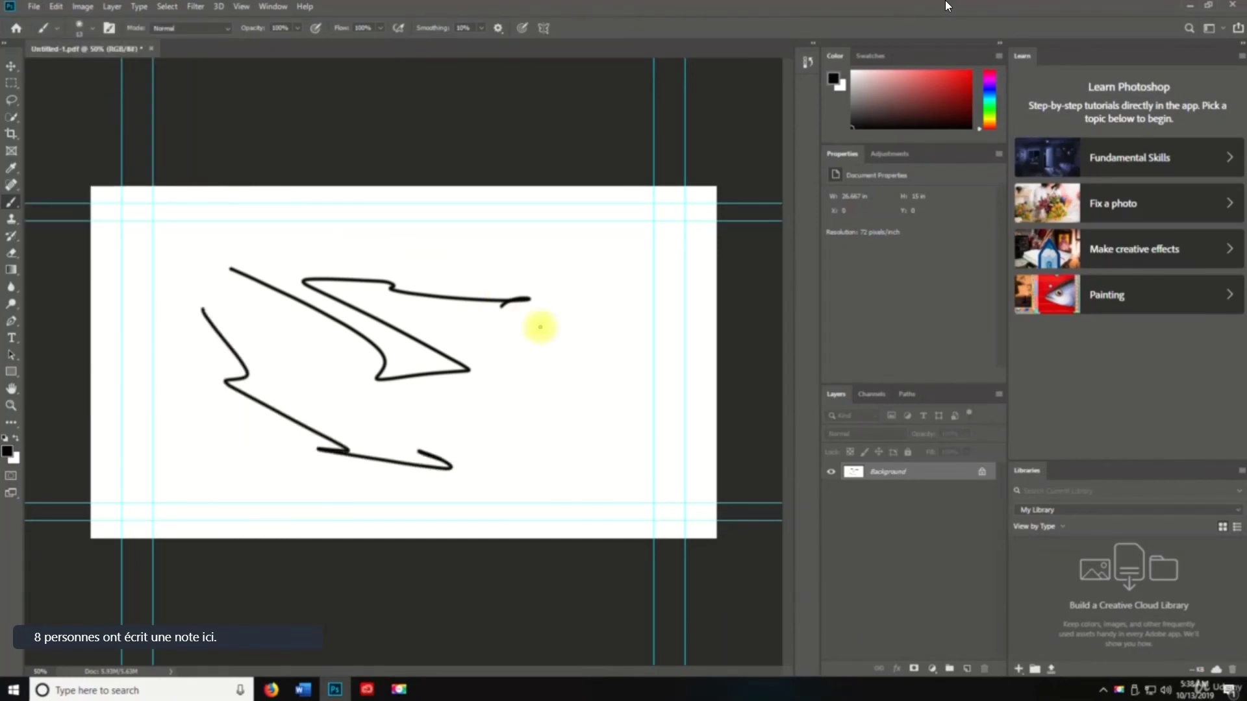
pyautogui.moveTo(588, 345)
pyautogui.mouseDown()
pyautogui.moveTo(579, 423)
pyautogui.moveTo(591, 441)
pyautogui.mouseUp()
pyautogui.click(34, 7)
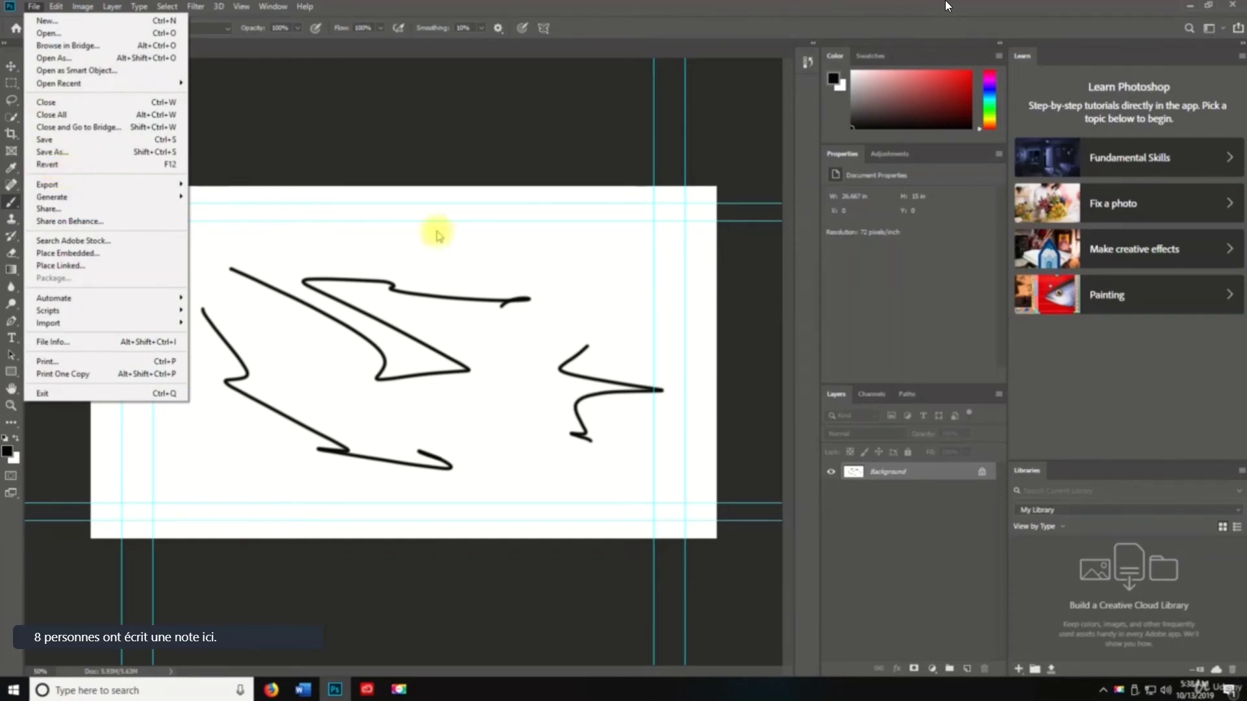
pyautogui.click(511, 6)
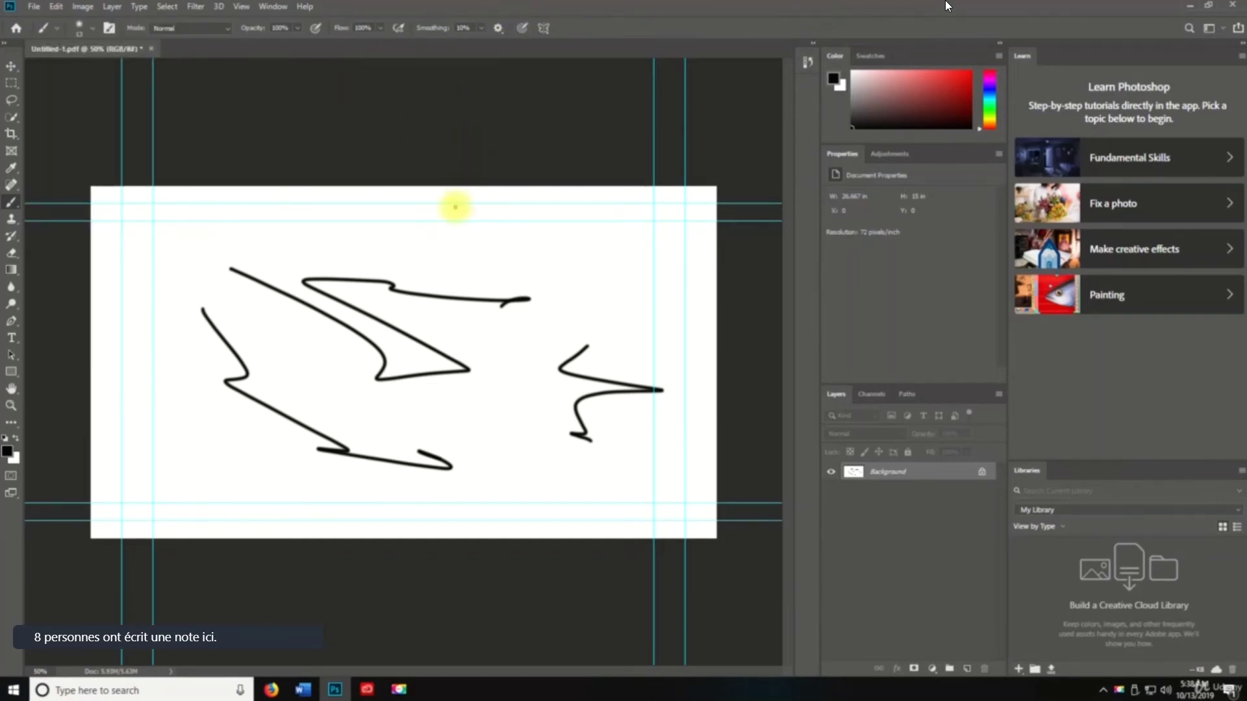
pyautogui.press('F12')
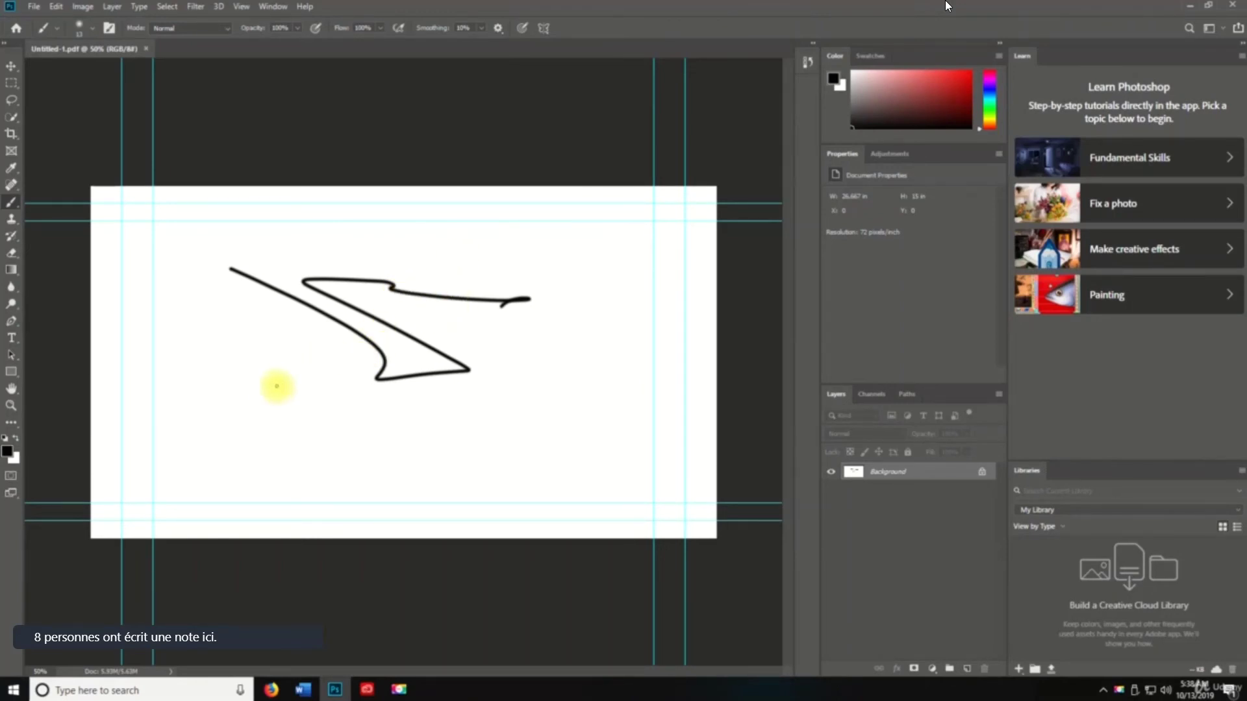
# - Paint four freehand Brush squiggles around the original zigzag, and revert the document to discard them
pyautogui.moveTo(201, 320)
pyautogui.mouseDown()
pyautogui.moveTo(159, 370)
pyautogui.moveTo(214, 434)
pyautogui.moveTo(207, 441)
pyautogui.mouseUp()
pyautogui.moveTo(573, 433)
pyautogui.mouseDown()
pyautogui.moveTo(556, 369)
pyautogui.moveTo(583, 418)
pyautogui.mouseUp()
pyautogui.moveTo(559, 228); pyautogui.dragTo(596, 303)
pyautogui.moveTo(209, 221); pyautogui.dragTo(369, 230)
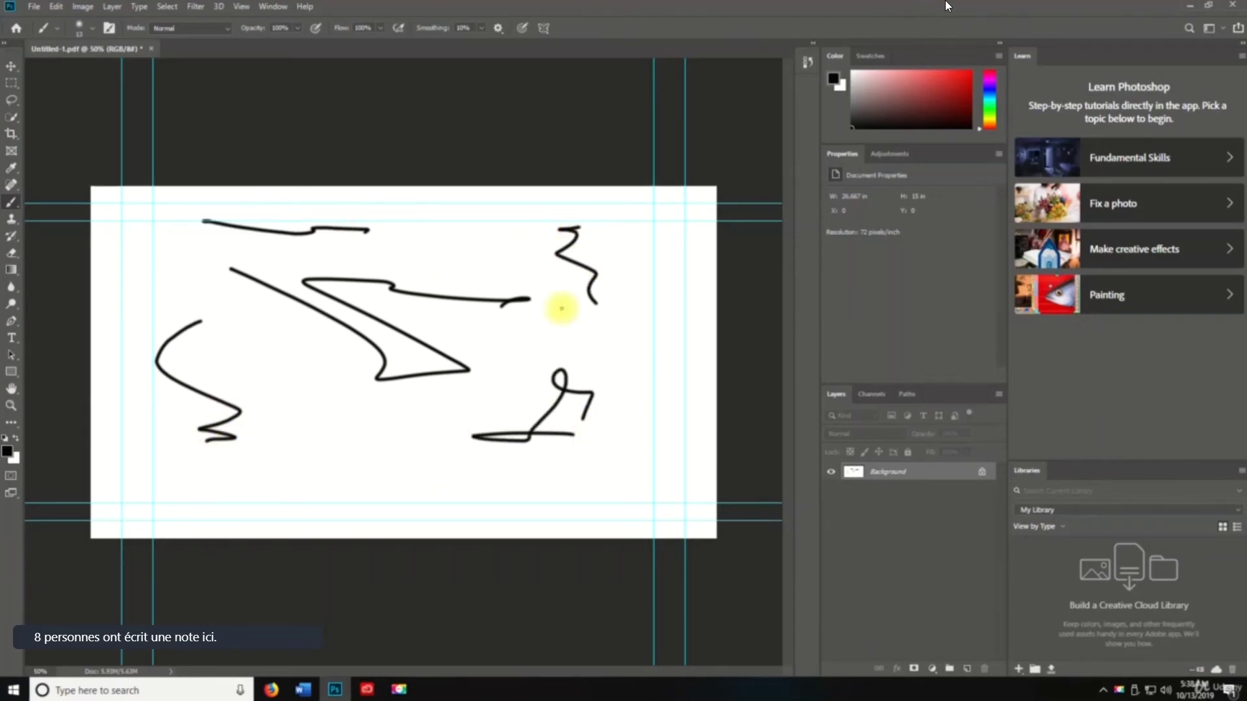
pyautogui.press('F12')
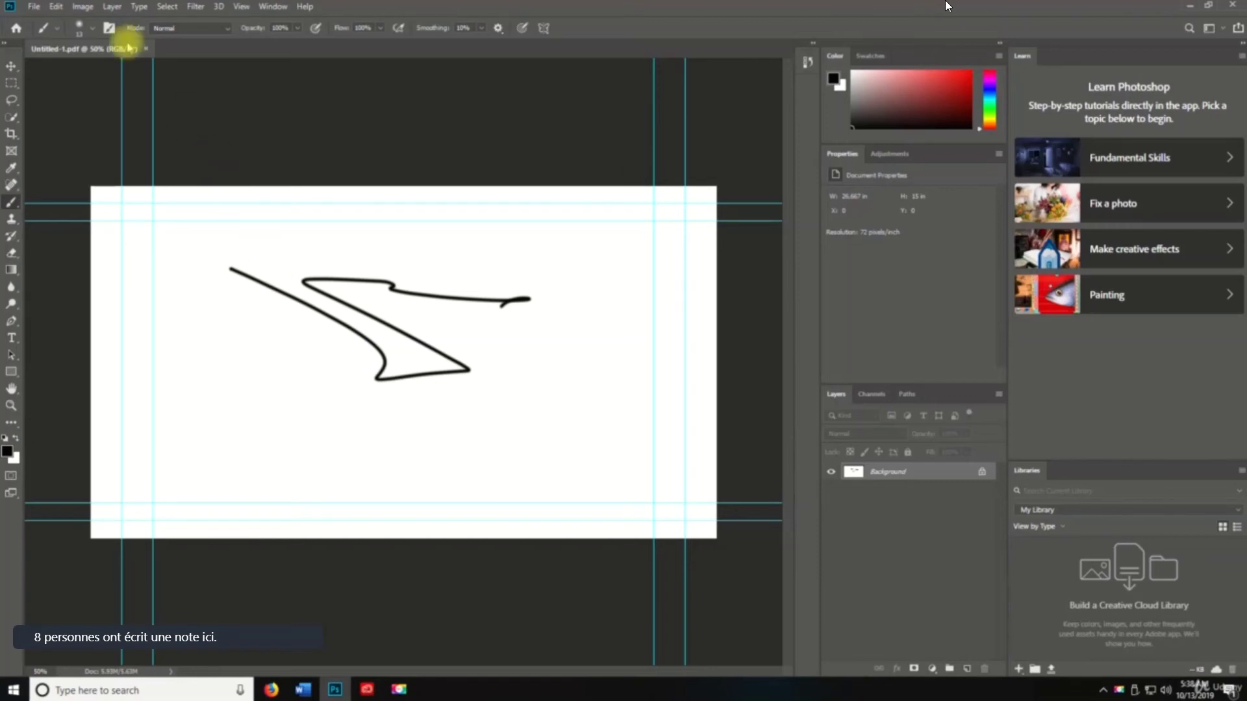
# - Quick-export the document as a PNG named Untitled-1 to the Desktop
pyautogui.click(34, 6)
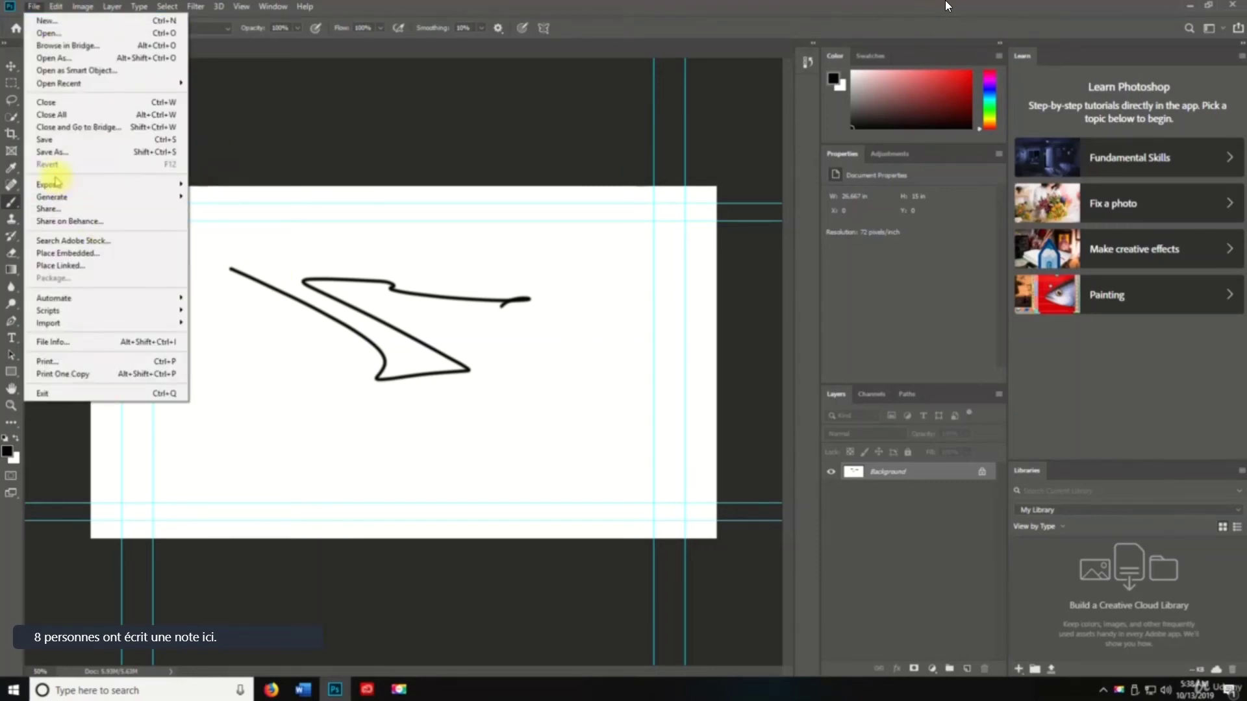
pyautogui.moveTo(54, 189)
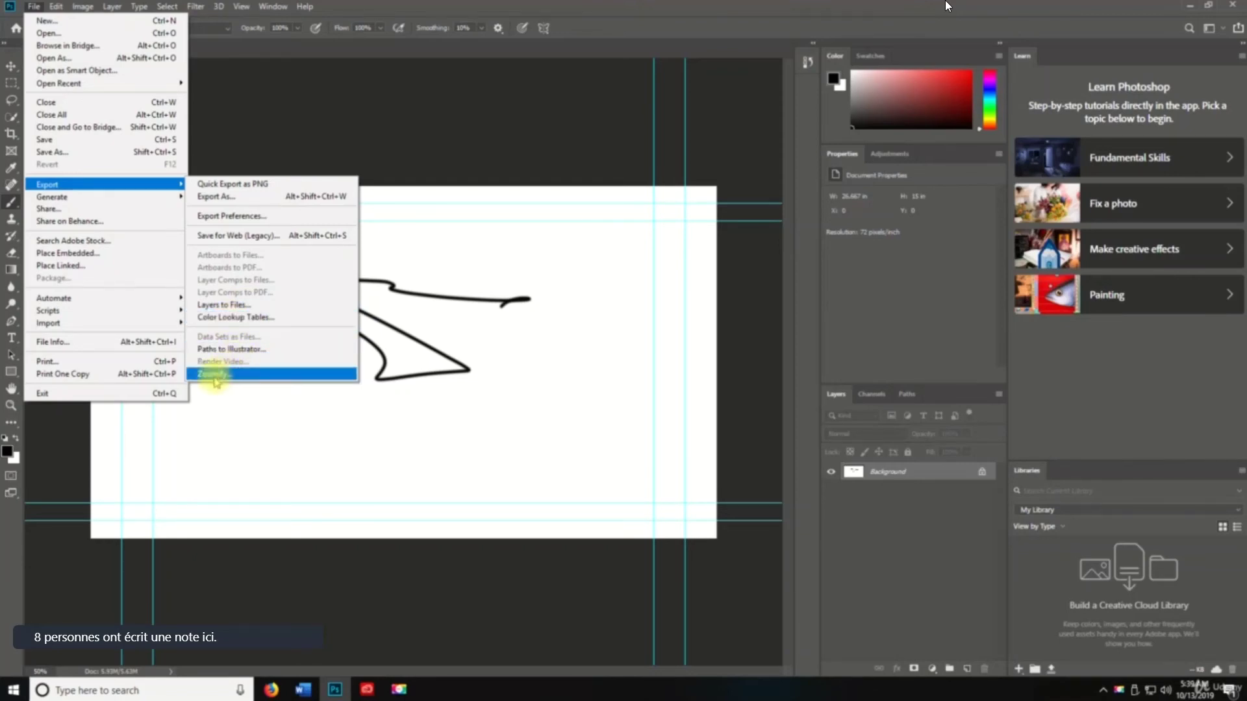
pyautogui.click(230, 185)
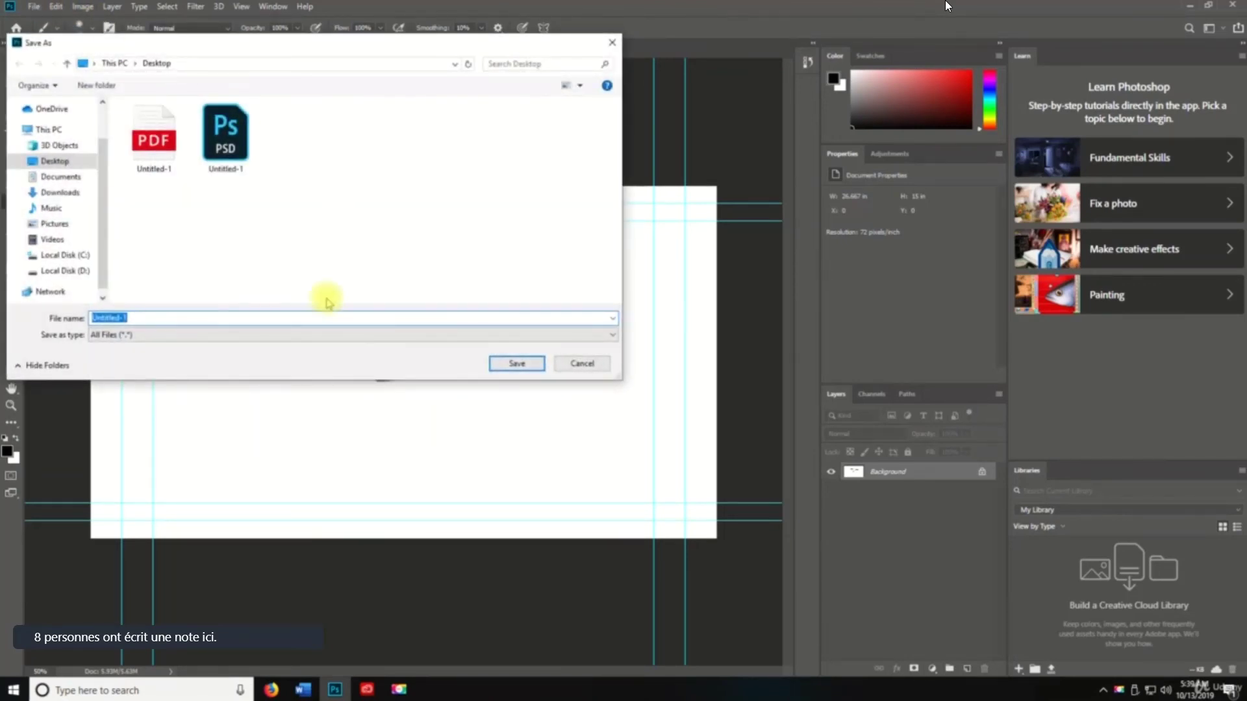
pyautogui.click(517, 364)
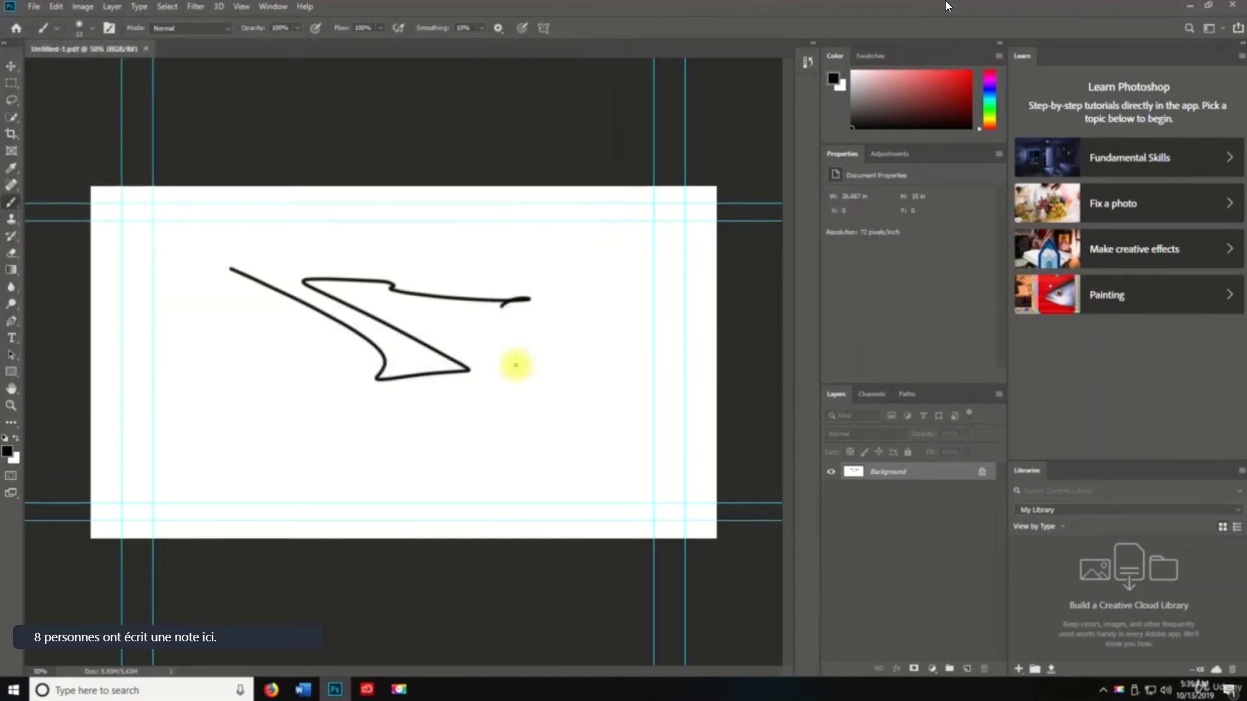
# - Check the Windows desktop for the exported Untitled-1 PNG, and return to Photoshop
pyautogui.click(1190, 6)
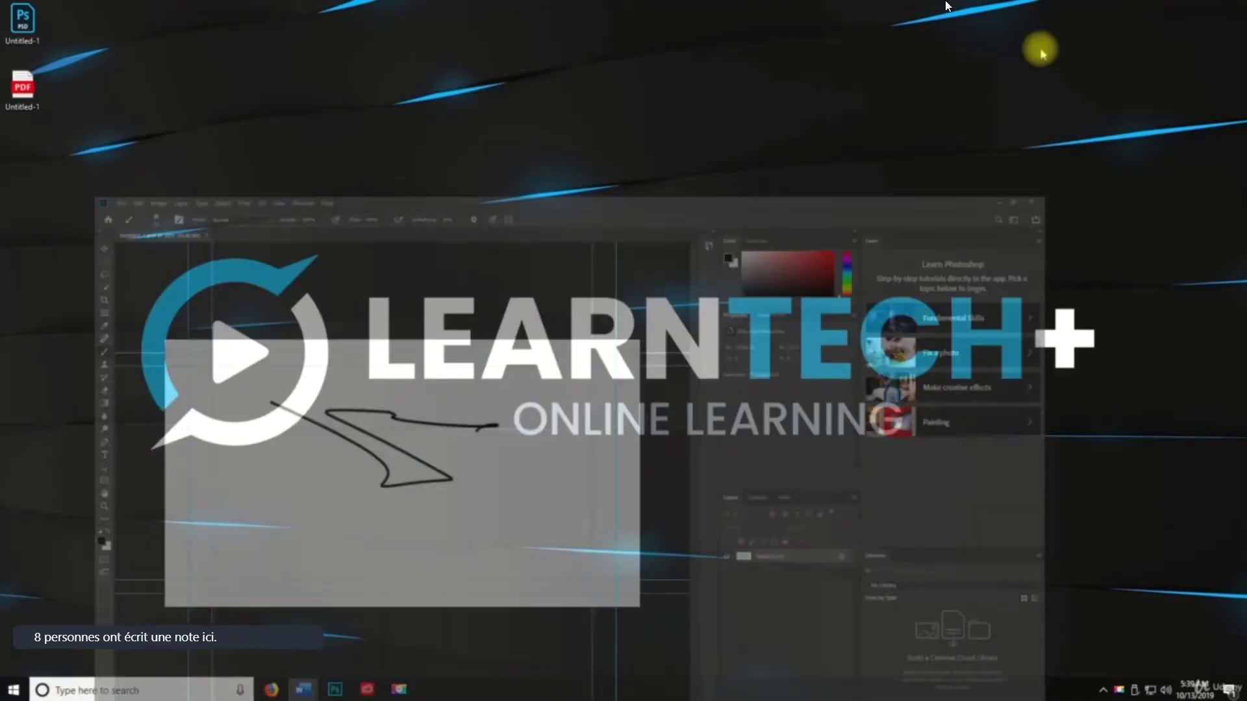
pyautogui.click(333, 688)
pyautogui.press('space')
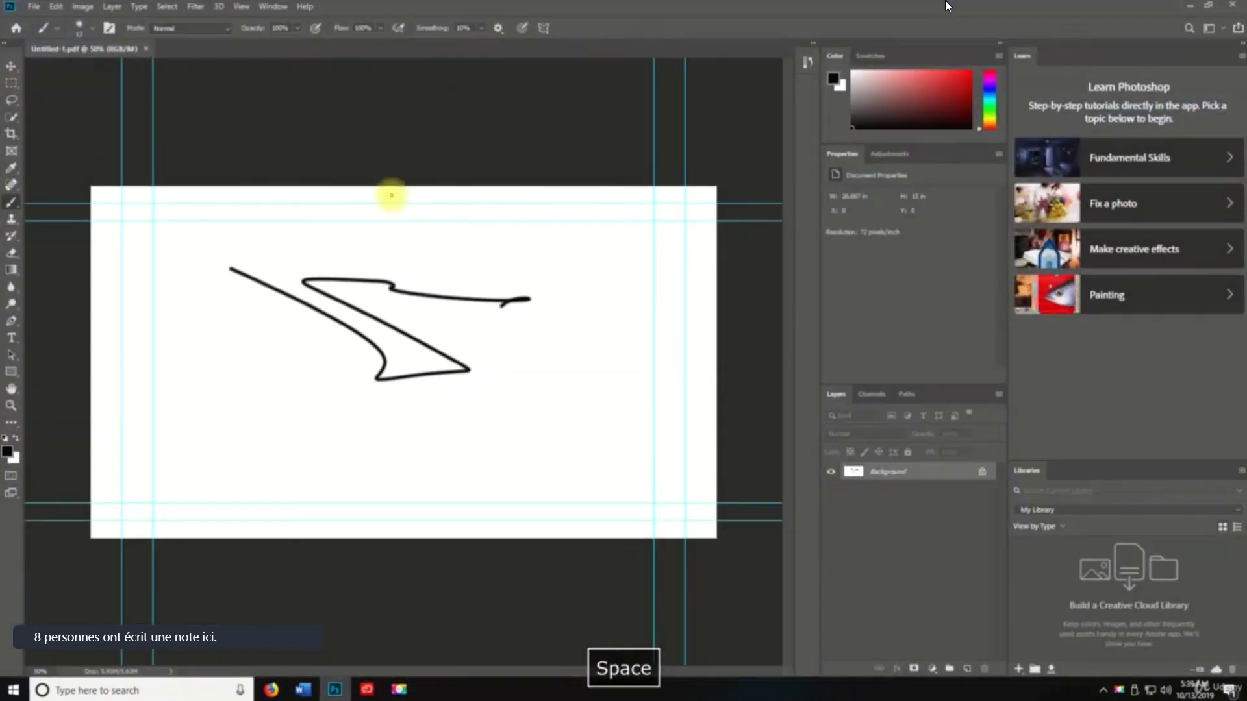
# - Start a Save for Web (Legacy) export, and enlarge its window to show more of the zigzag in the preview
pyautogui.click(33, 6)
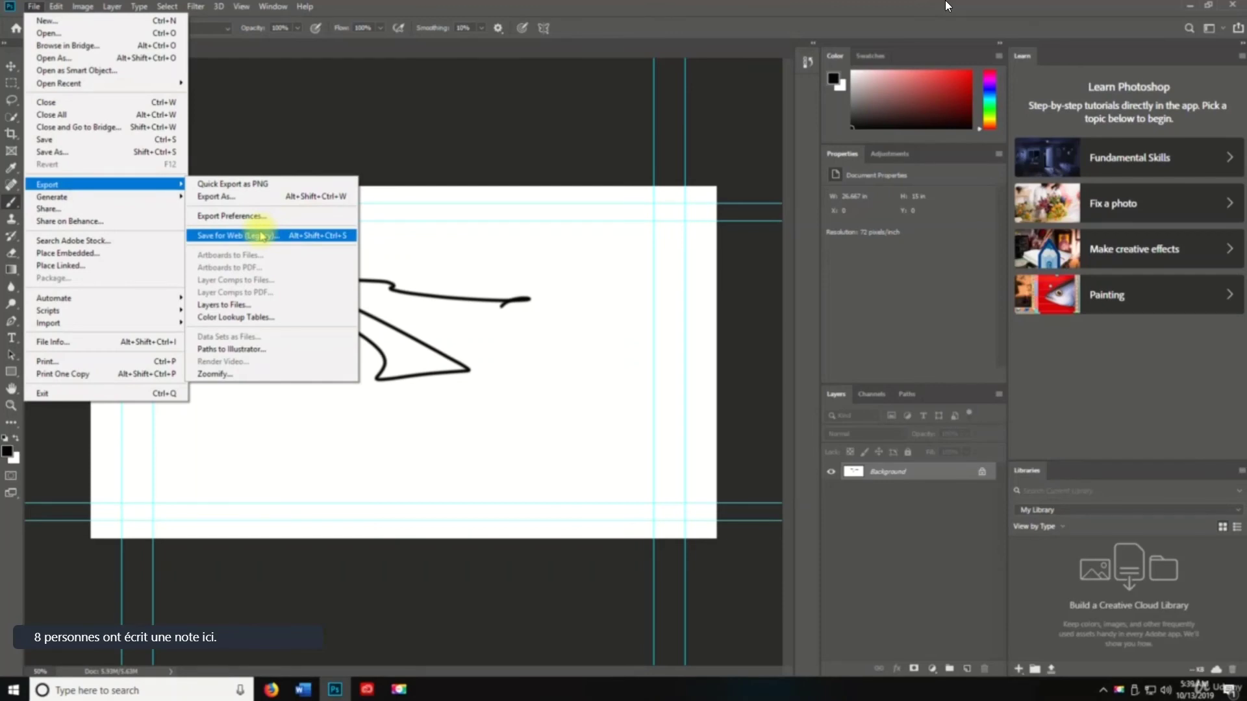
pyautogui.click(261, 237)
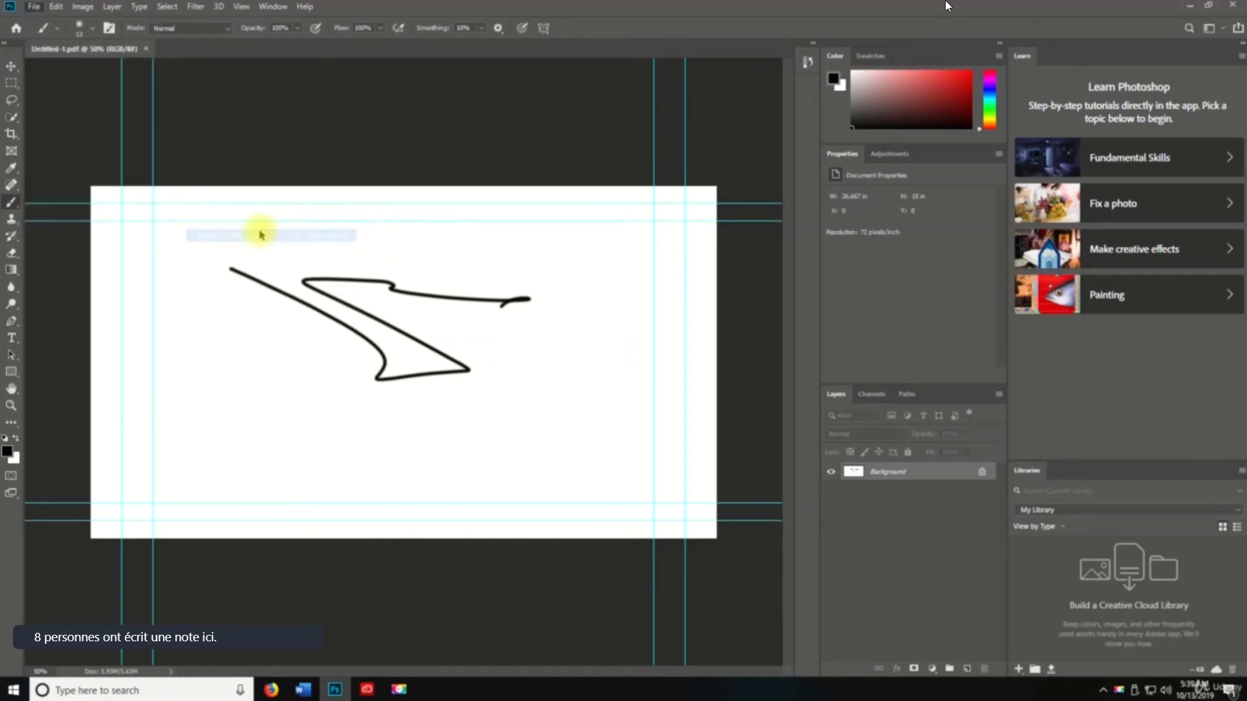
pyautogui.moveTo(749, 70); pyautogui.dragTo(591, 50)
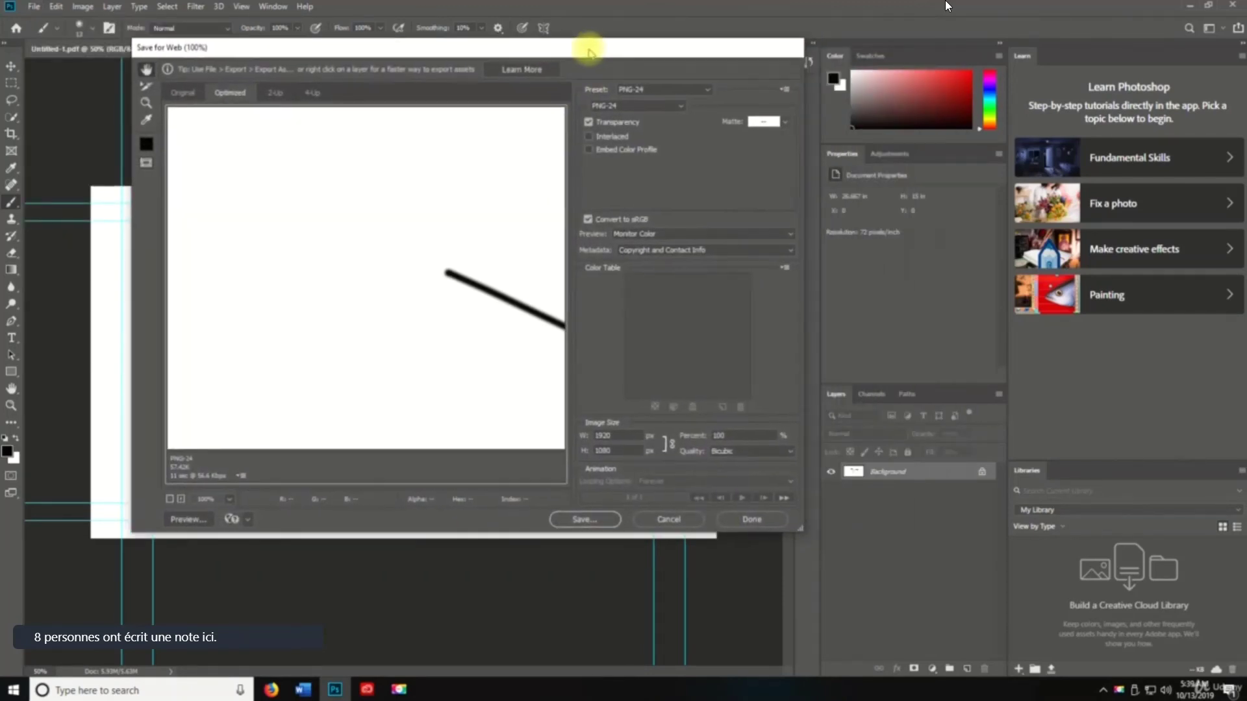
pyautogui.moveTo(796, 528); pyautogui.dragTo(1127, 610)
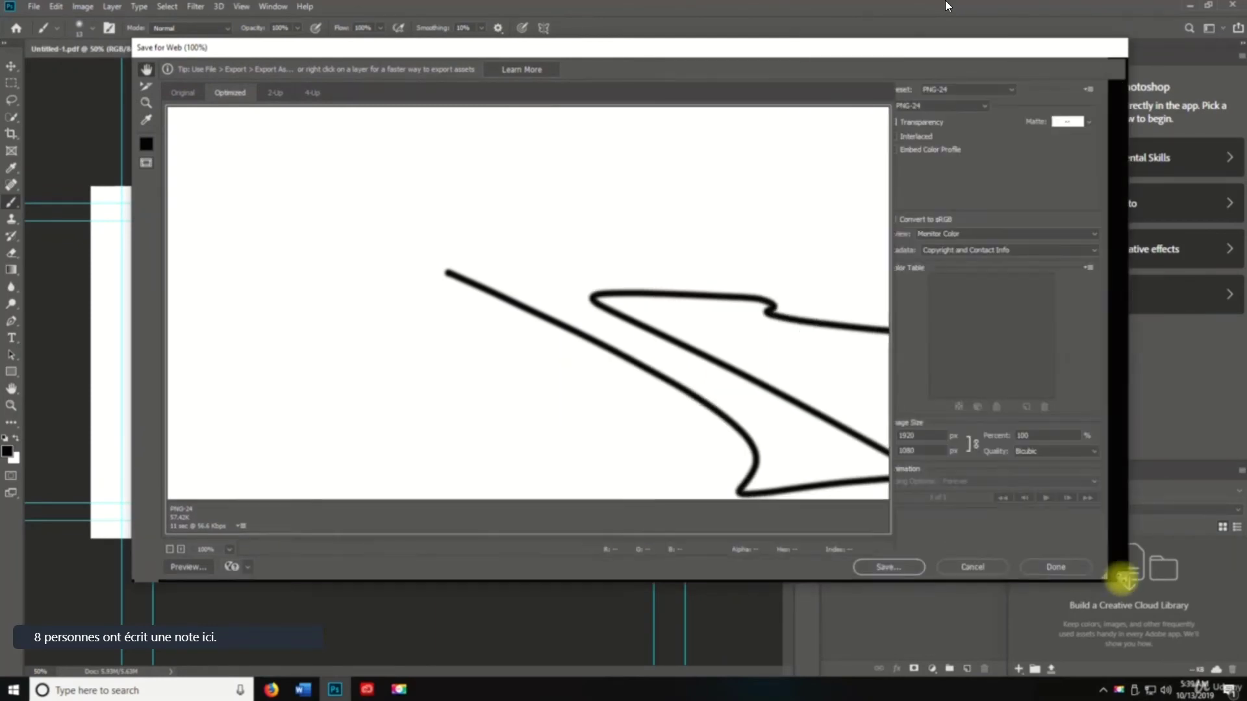
pyautogui.moveTo(607, 338); pyautogui.dragTo(683, 378)
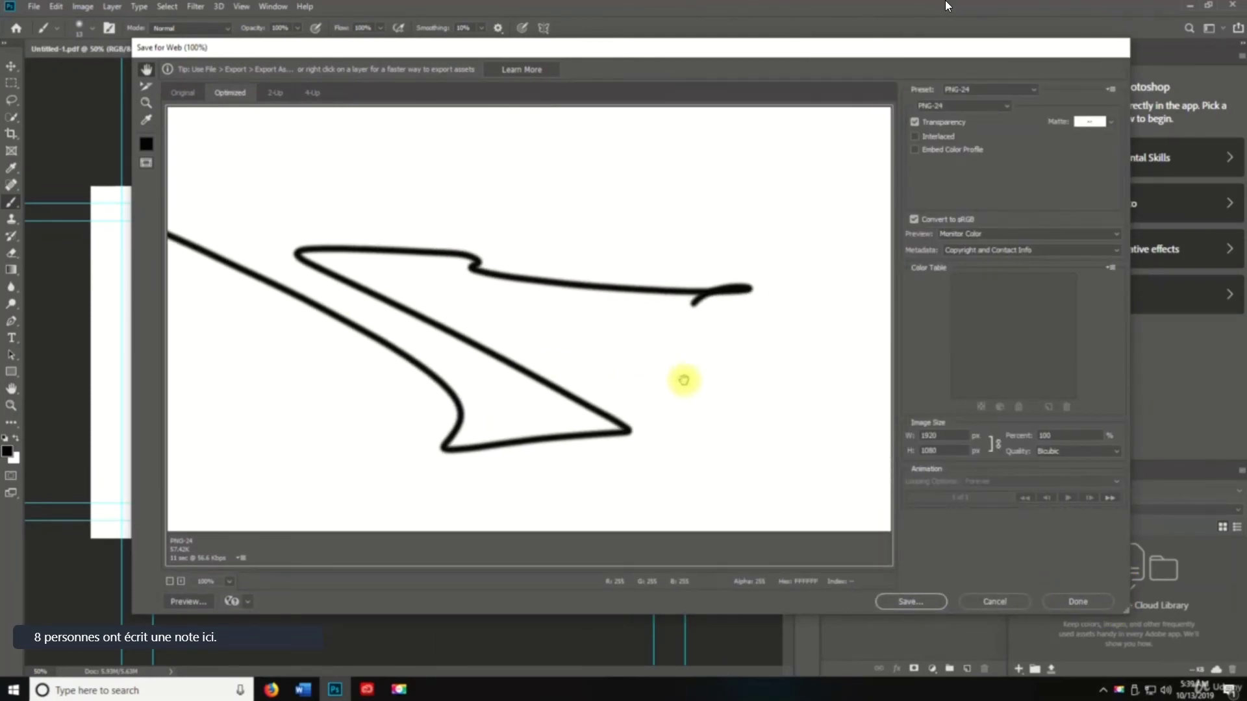
# - Try the GIF, JPEG, PNG-8, PNG-24 and WBMP export formats in turn, and inspect the WBMP preview
pyautogui.click(964, 106)
pyautogui.click(964, 114)
pyautogui.click(962, 107)
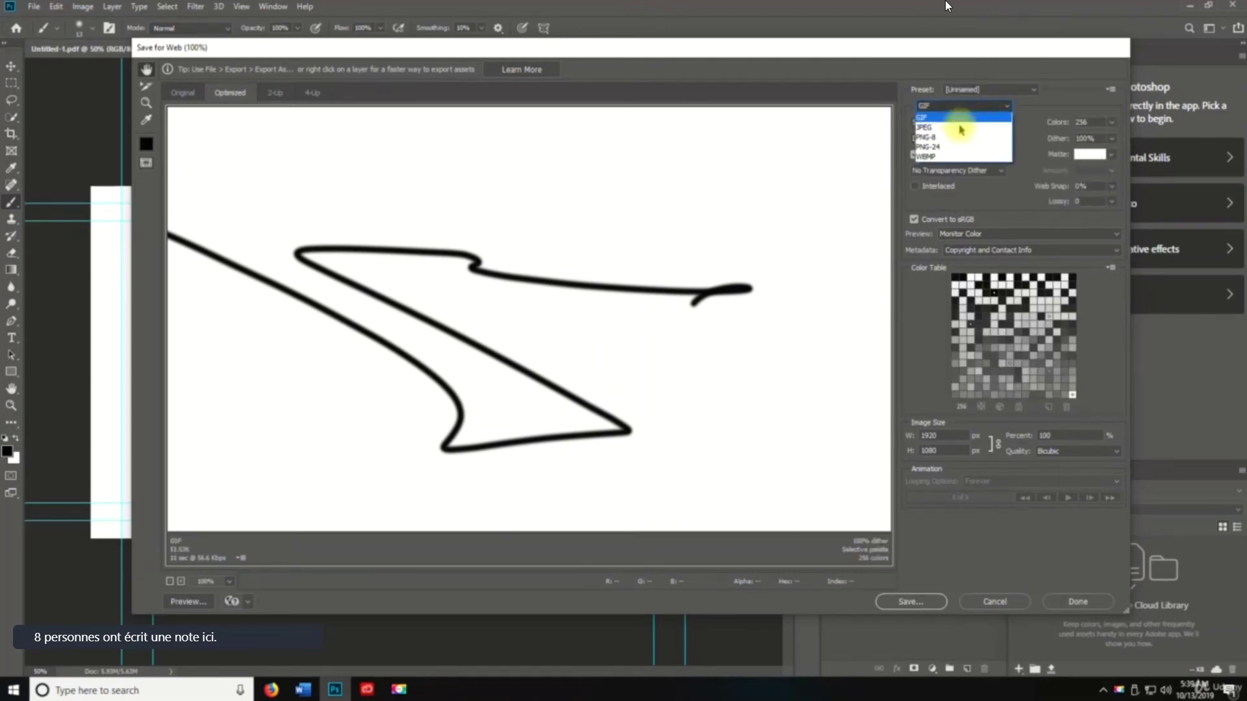
pyautogui.click(964, 127)
pyautogui.click(961, 105)
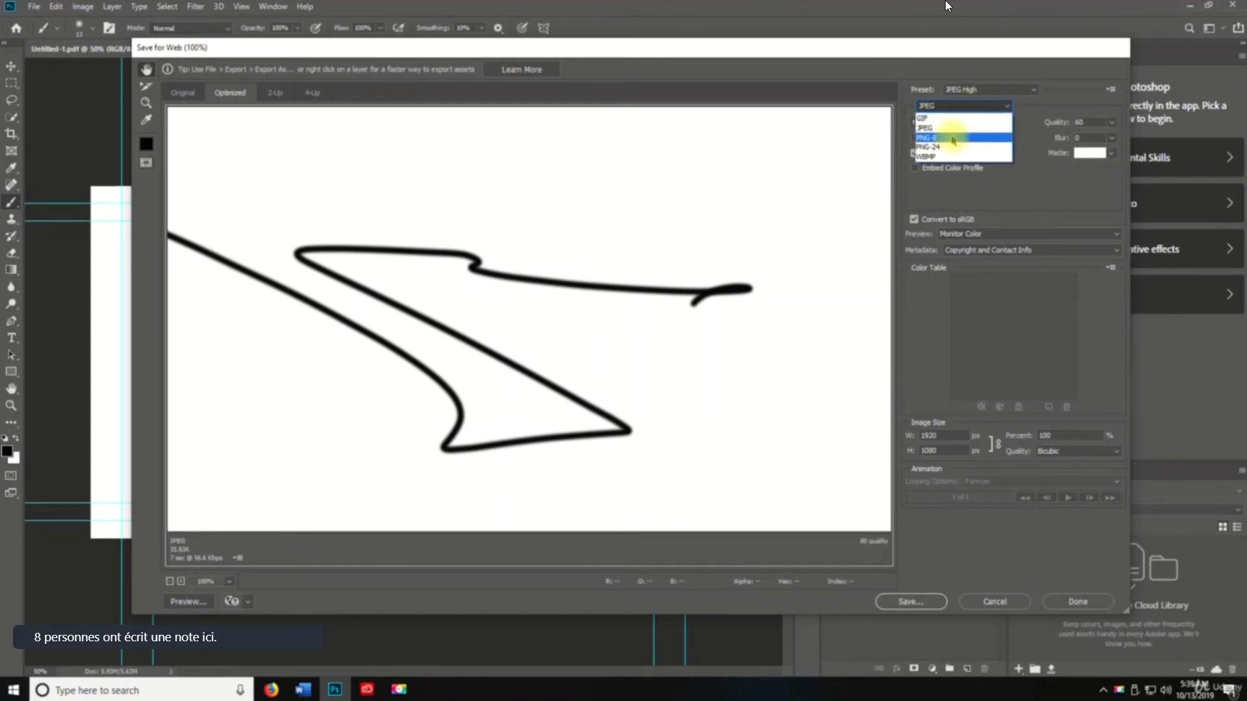
pyautogui.click(955, 137)
pyautogui.click(963, 105)
pyautogui.click(952, 130)
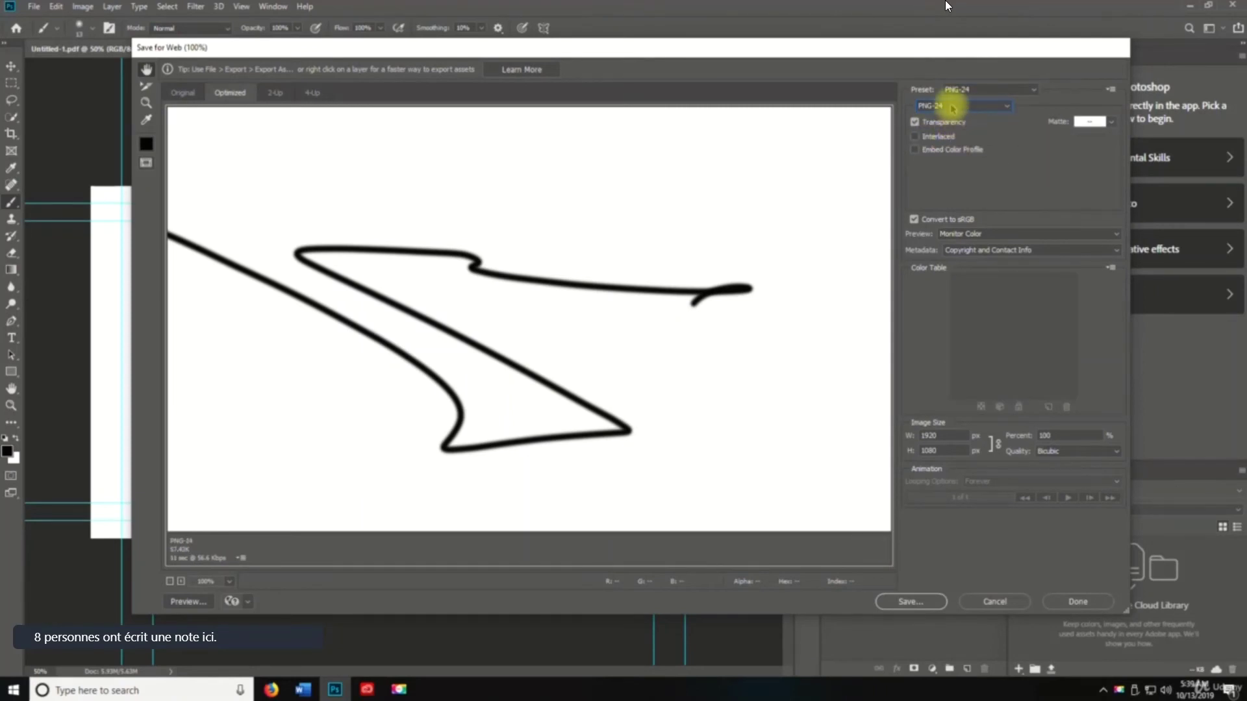
pyautogui.click(948, 106)
pyautogui.click(939, 158)
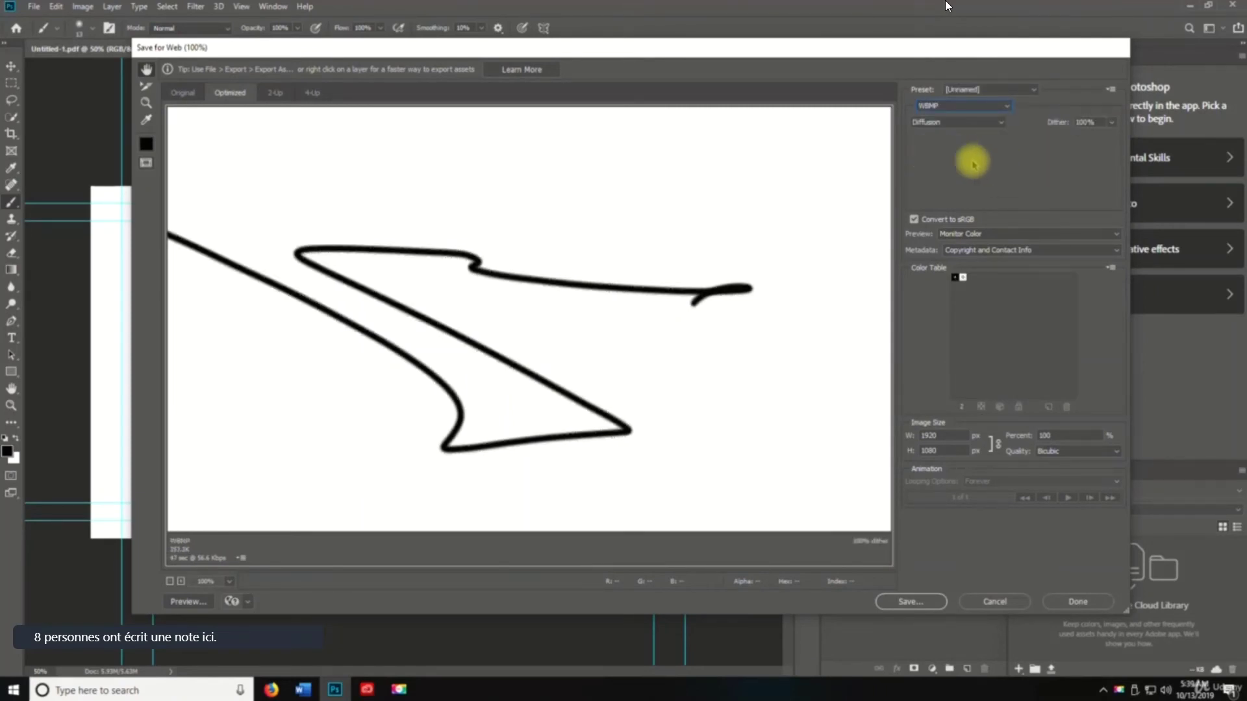
pyautogui.moveTo(495, 317); pyautogui.dragTo(754, 295)
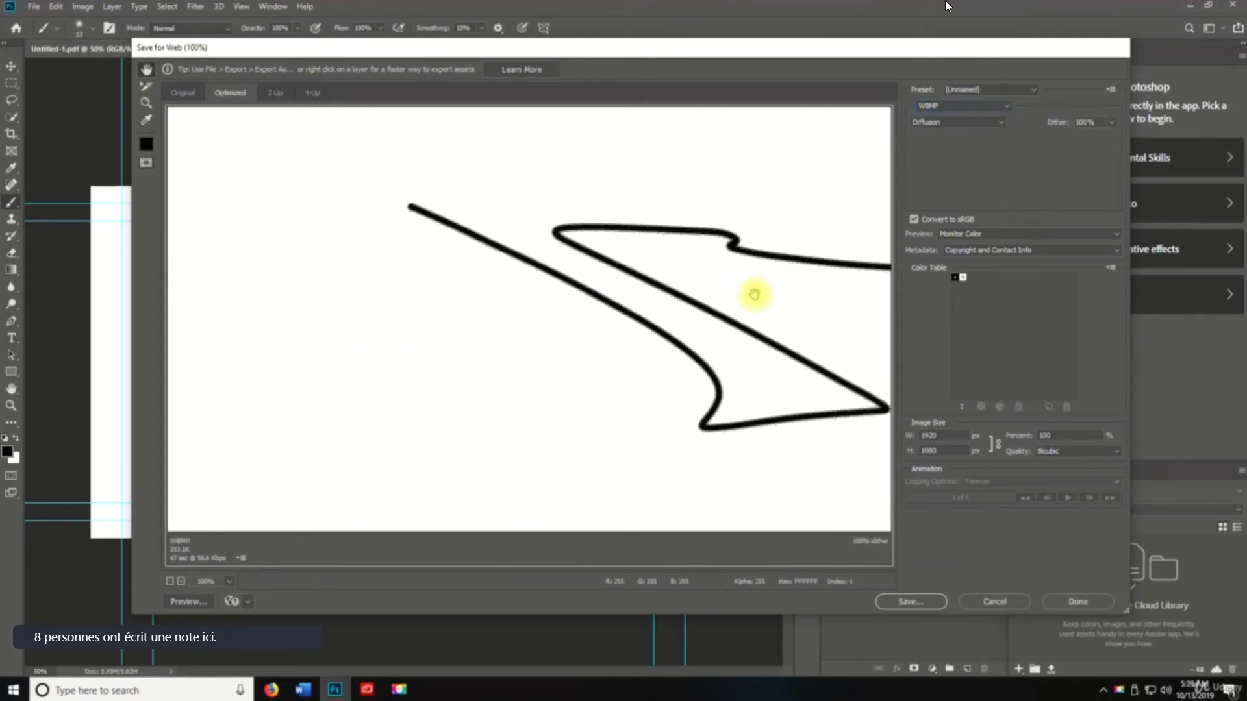
# - Set the web export format to PNG-24 and save it as Untitled-1 on the Desktop, replacing the existing PNG
pyautogui.click(961, 106)
pyautogui.click(928, 147)
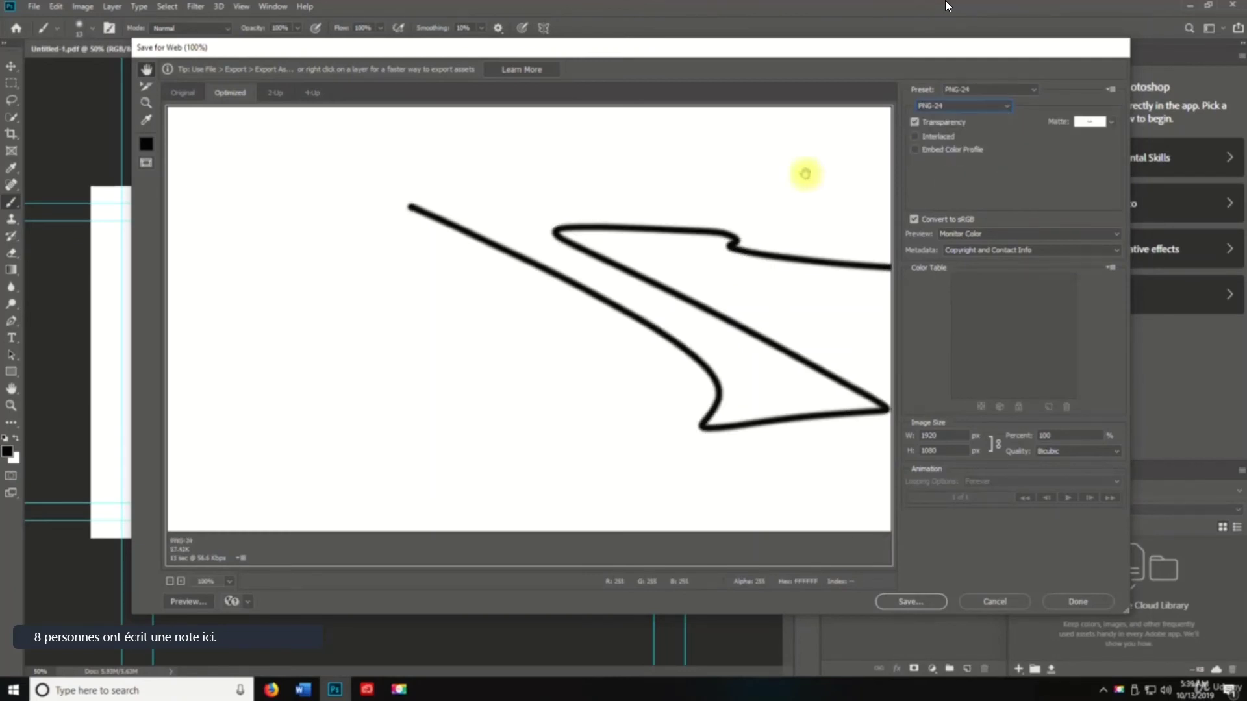
pyautogui.moveTo(676, 315); pyautogui.dragTo(446, 261)
pyautogui.click(910, 602)
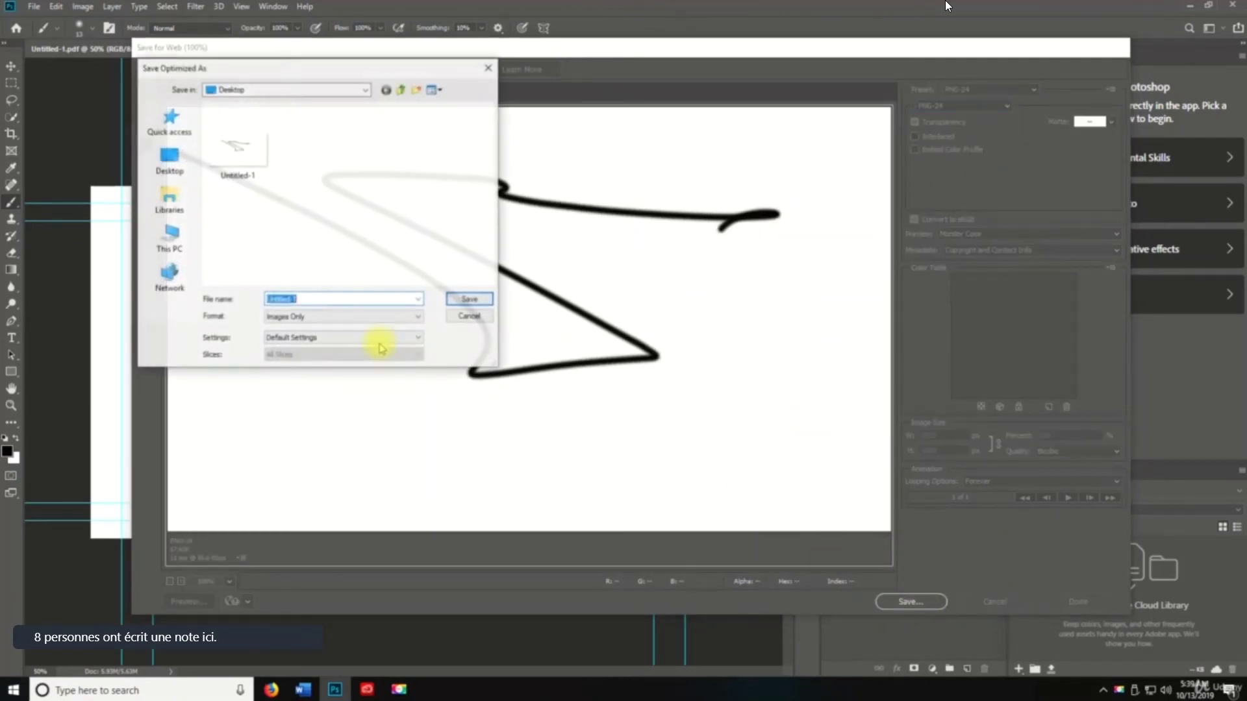
pyautogui.click(185, 161)
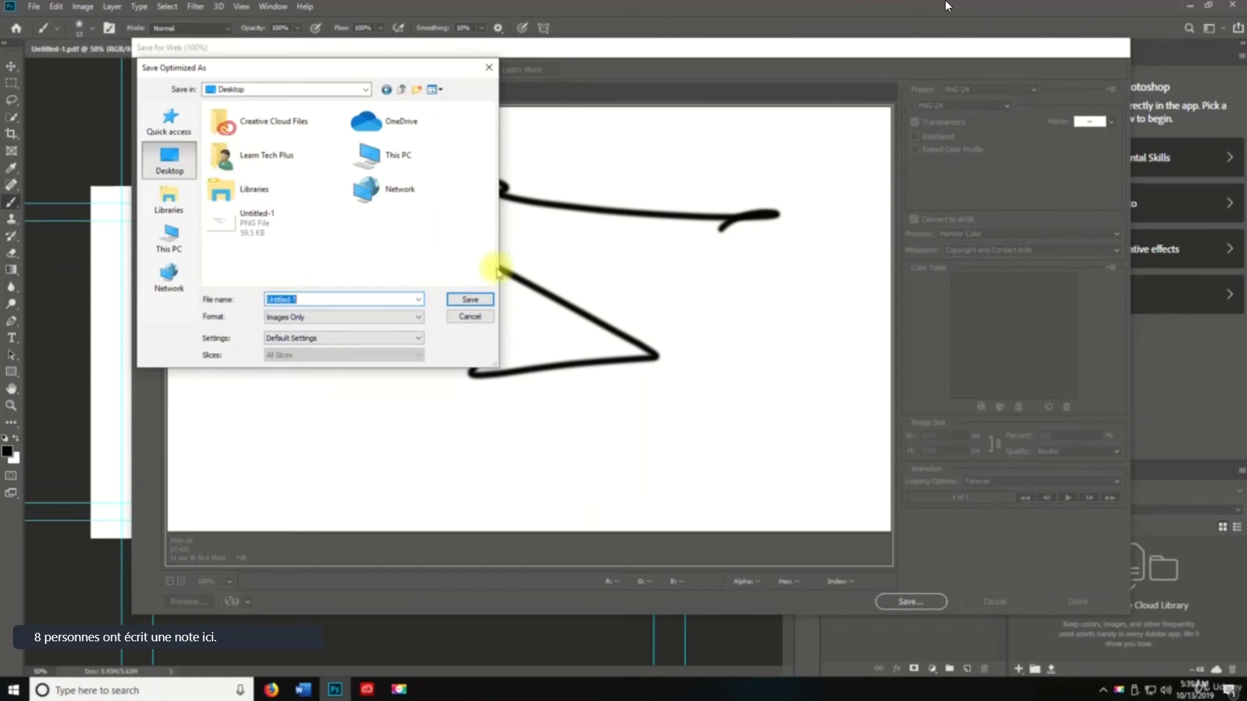
pyautogui.click(471, 303)
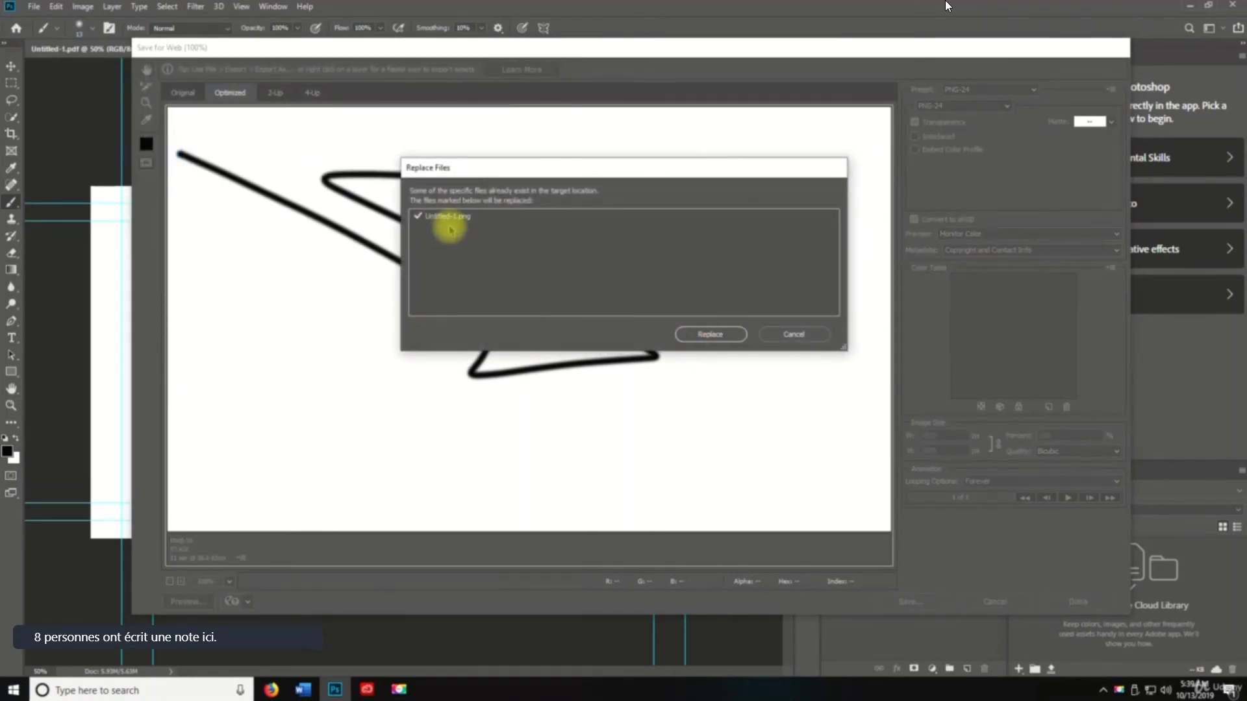
pyautogui.click(709, 334)
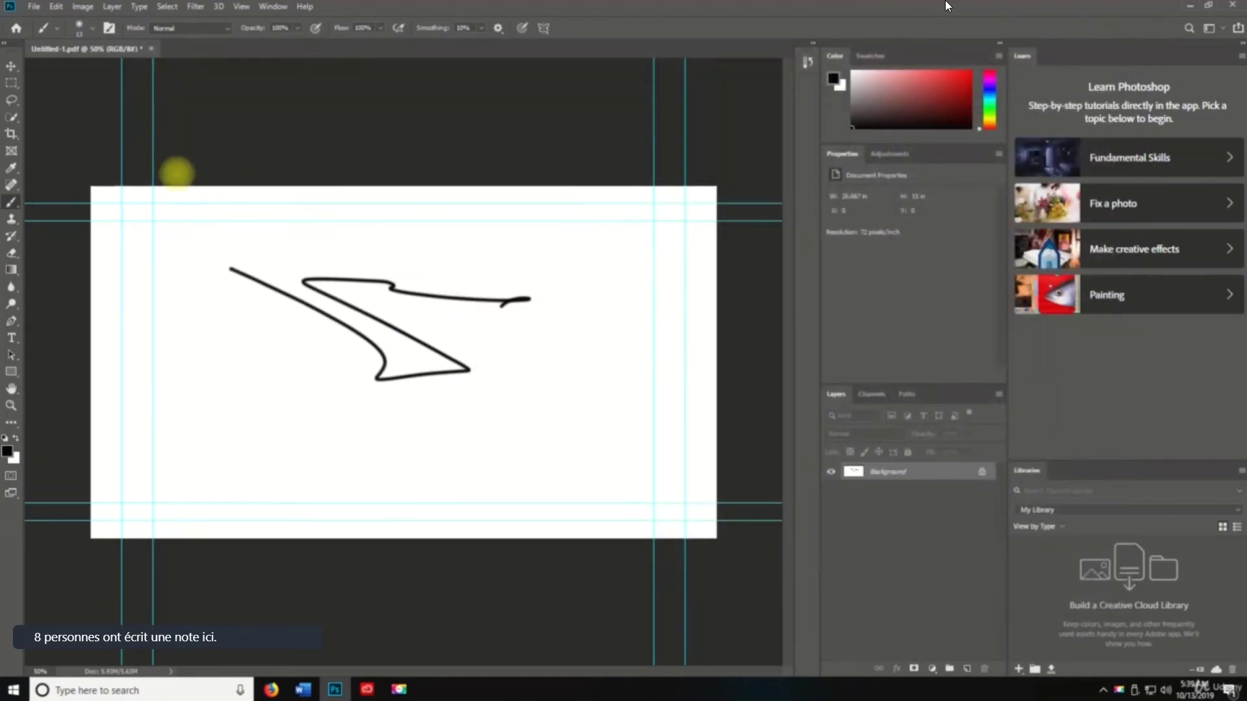
# - Inspect the replaced Untitled-1 PNG on the Windows desktop, and return to Photoshop
pyautogui.click(1189, 6)
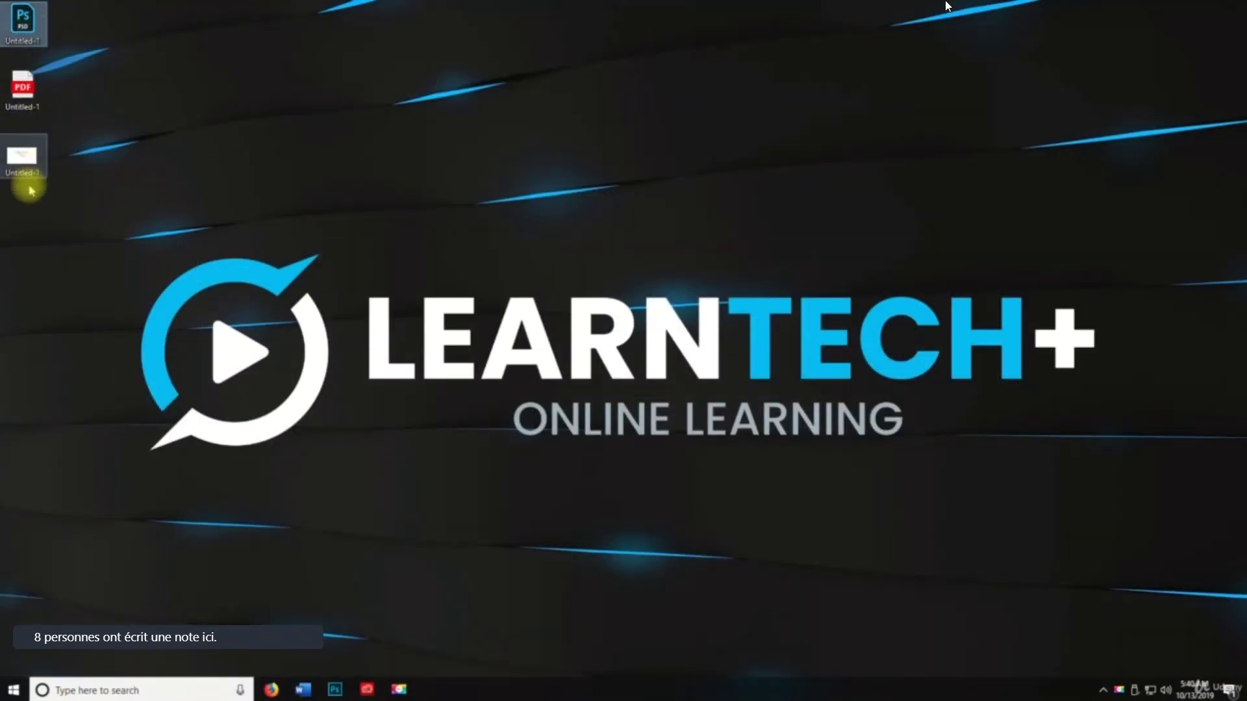
pyautogui.click(335, 687)
pyautogui.press('space')
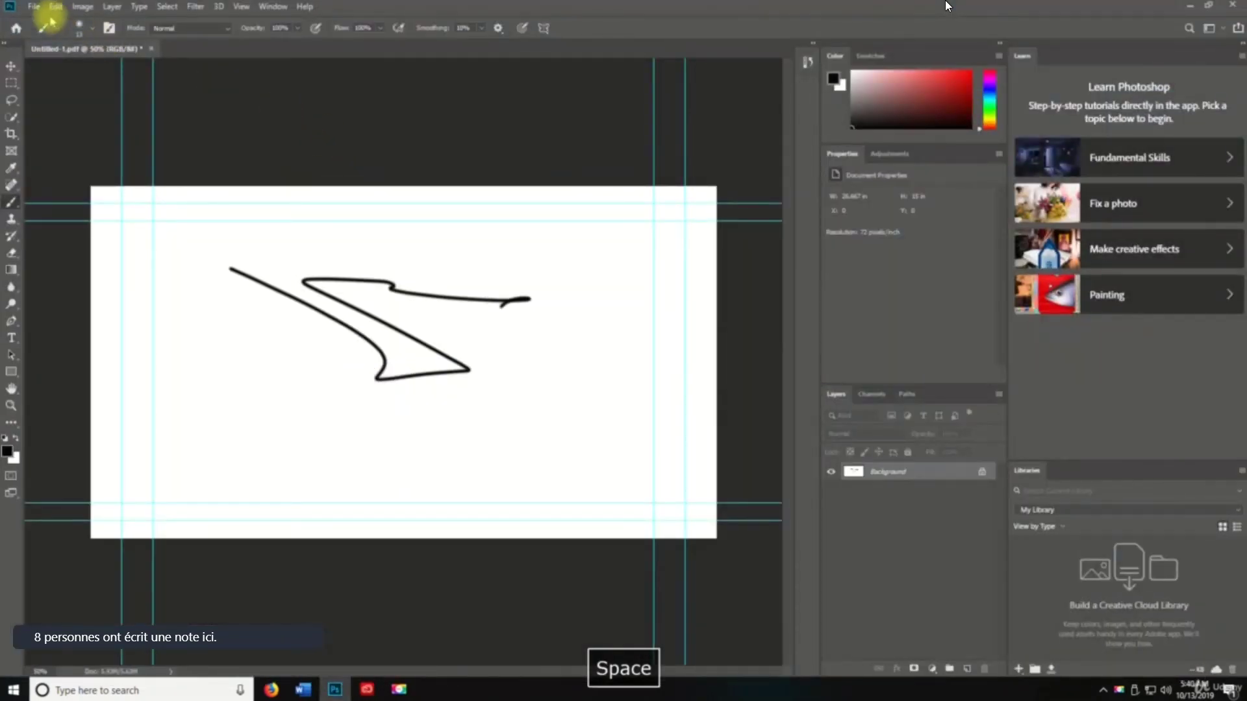
# - Toggle Image Assets generation for the document
pyautogui.click(27, 7)
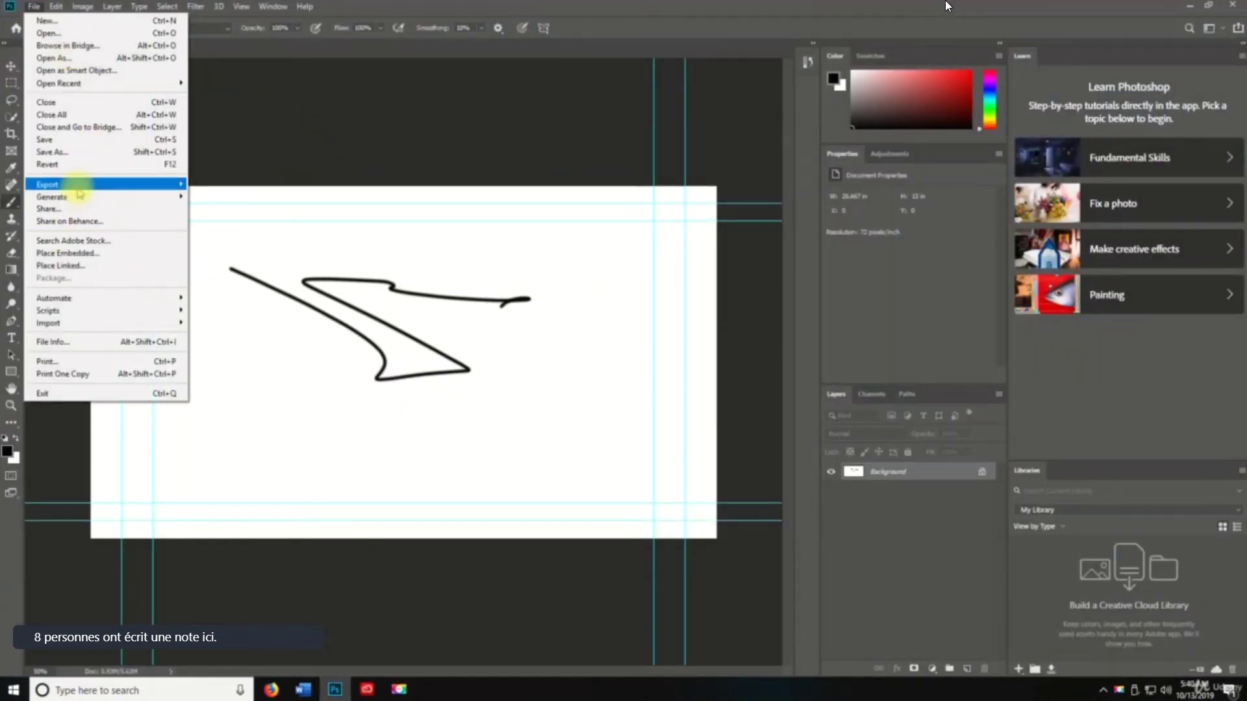
pyautogui.moveTo(81, 200)
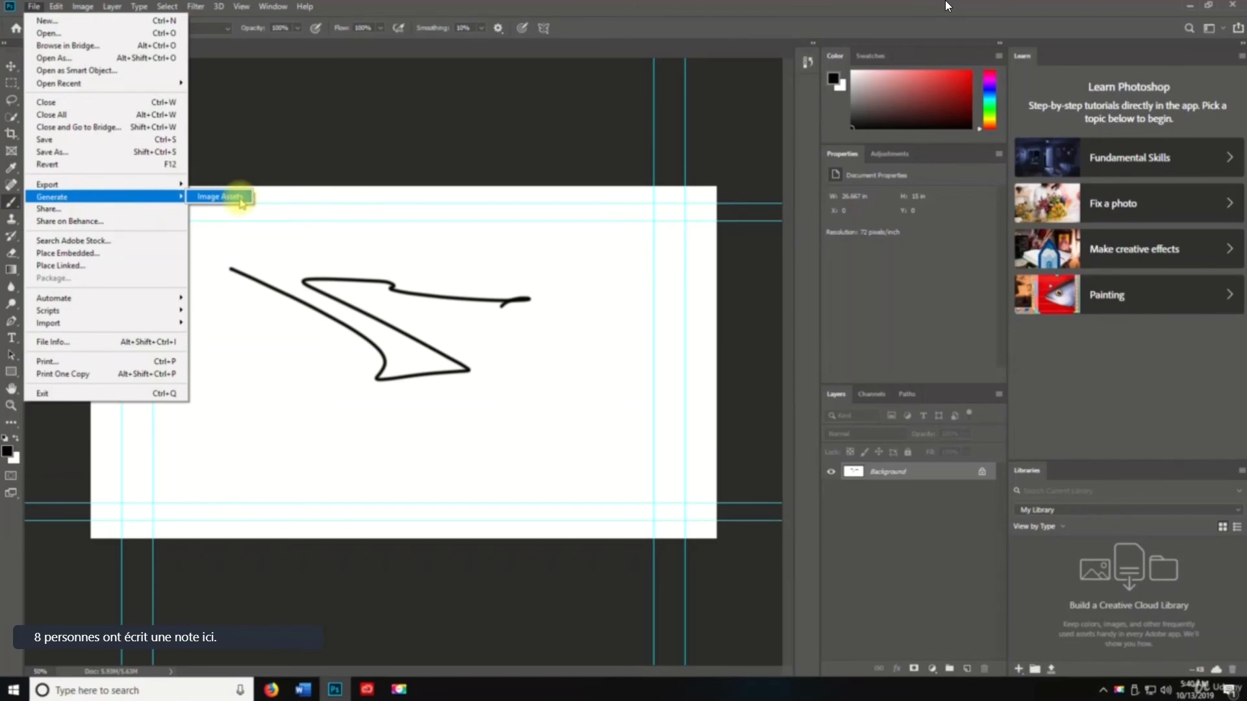
pyautogui.click(241, 199)
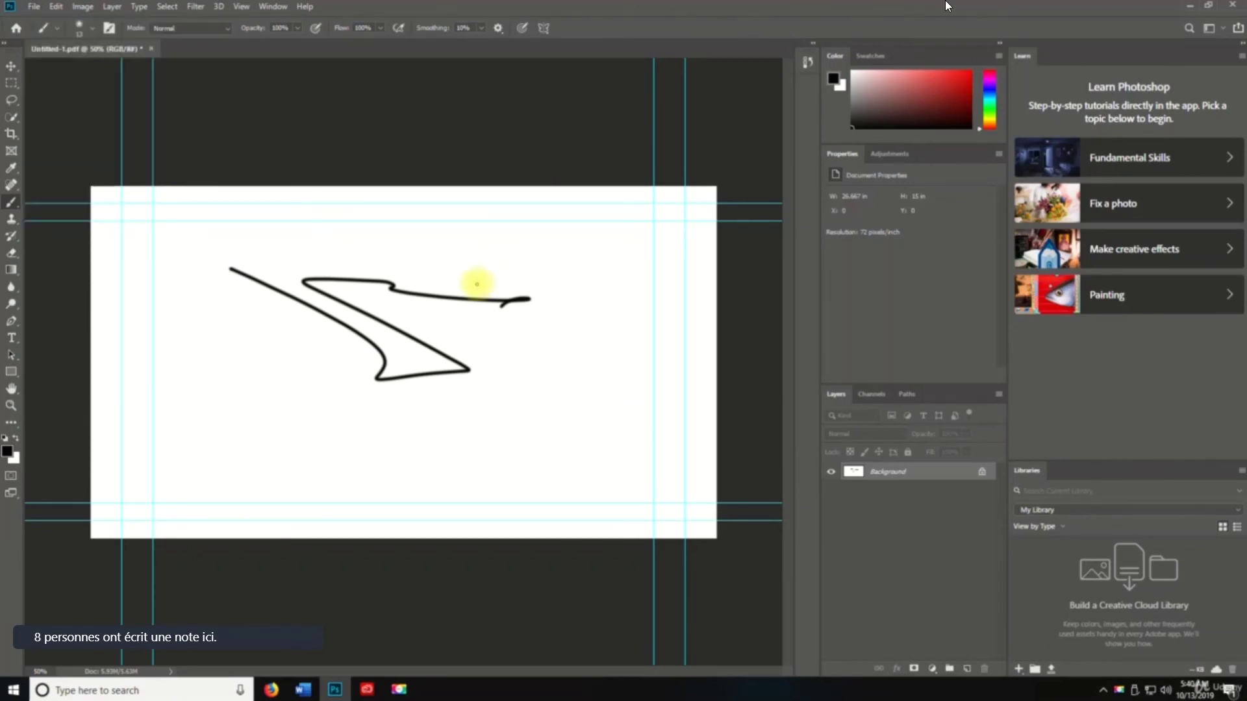
# - View the Behance page through the Share on Behance command, close the browser, and return to Photoshop
pyautogui.click(33, 7)
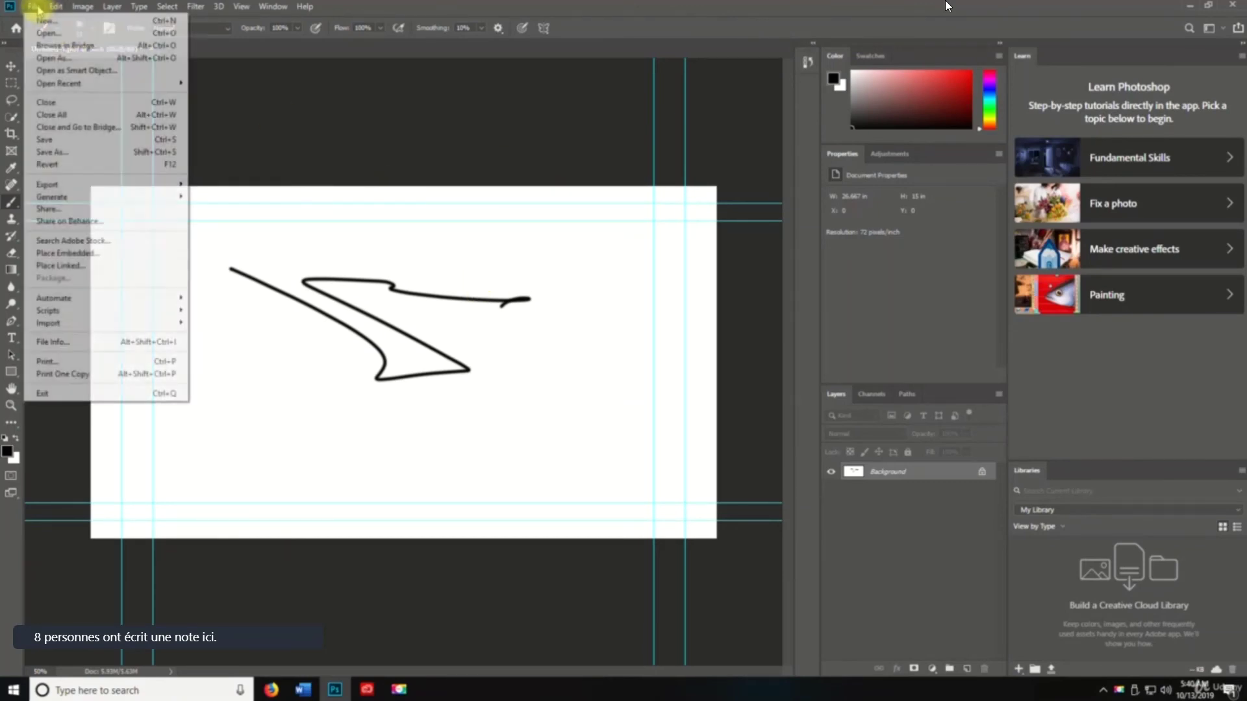
pyautogui.click(70, 221)
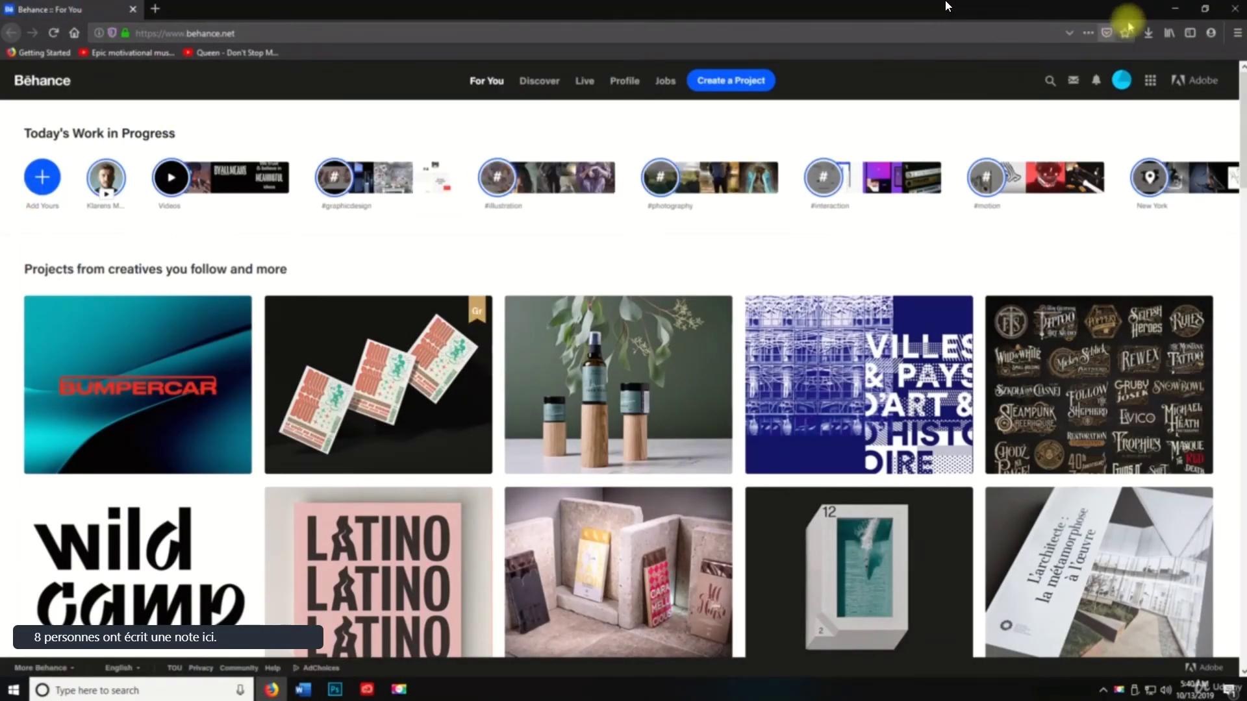
pyautogui.click(1236, 9)
pyautogui.press('space')
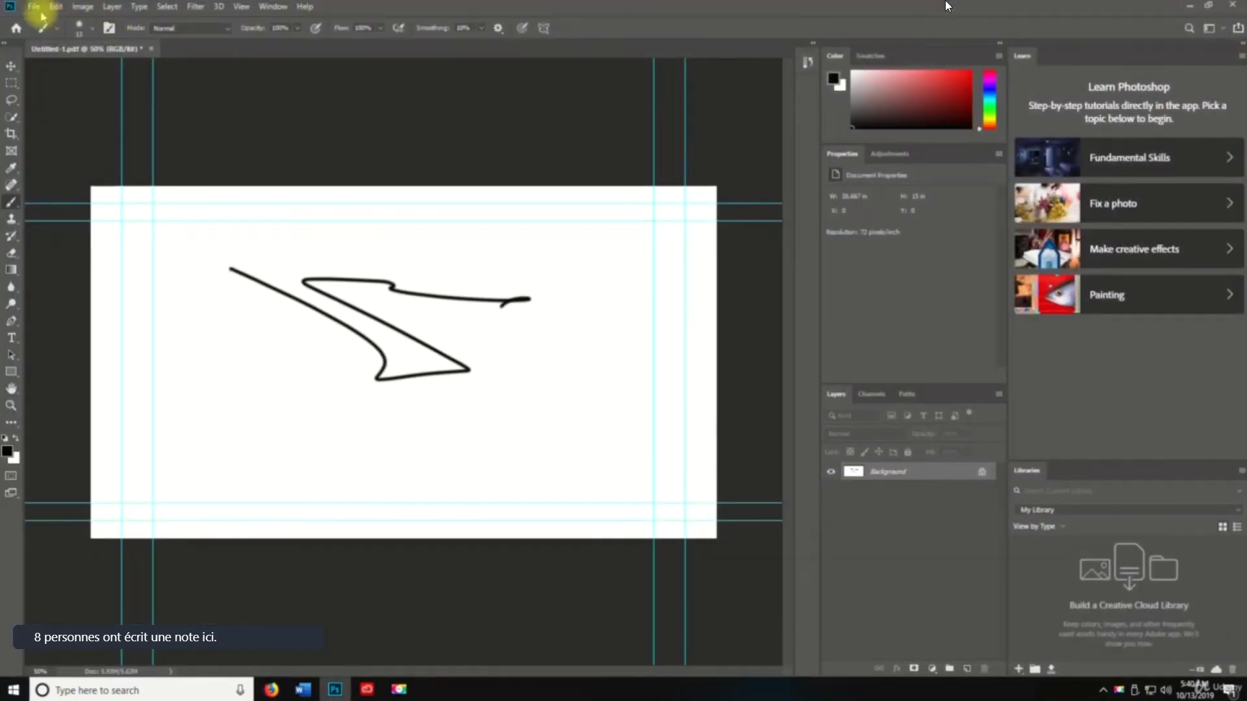
# - Place the Untitled-1 PNG from the Desktop as an embedded smart object at full canvas size
pyautogui.click(33, 6)
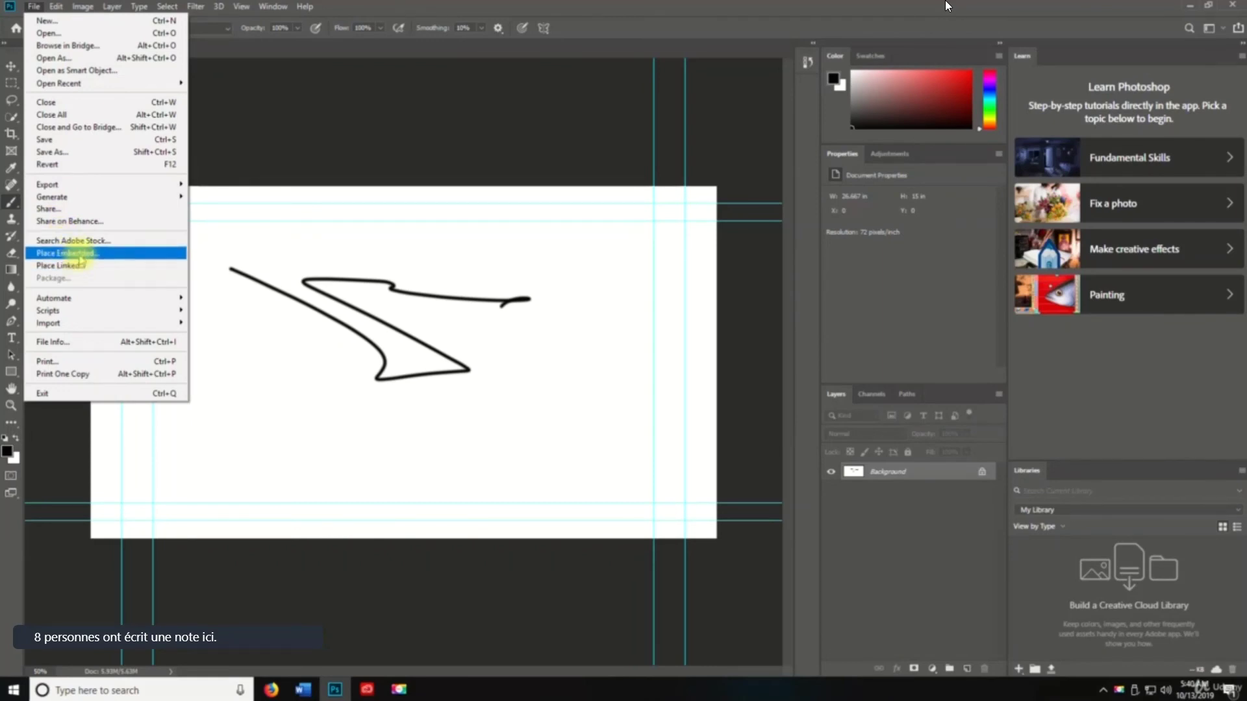
pyautogui.click(69, 254)
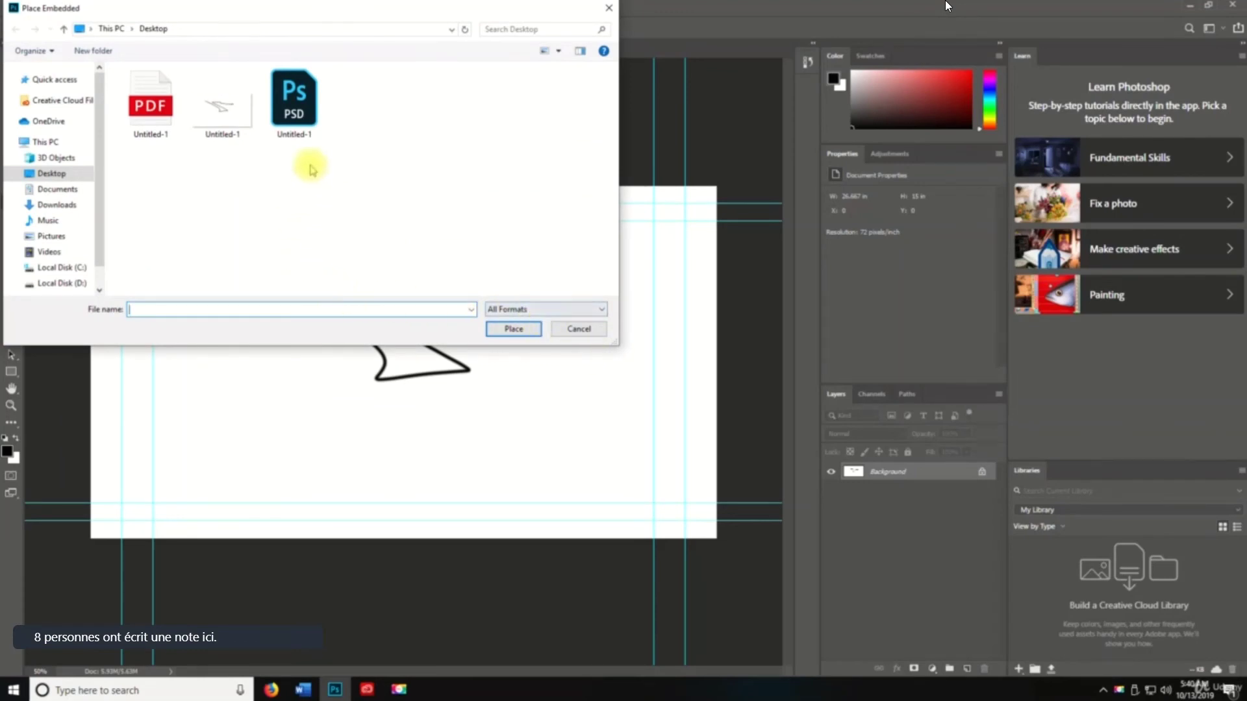
pyautogui.doubleClick(221, 104)
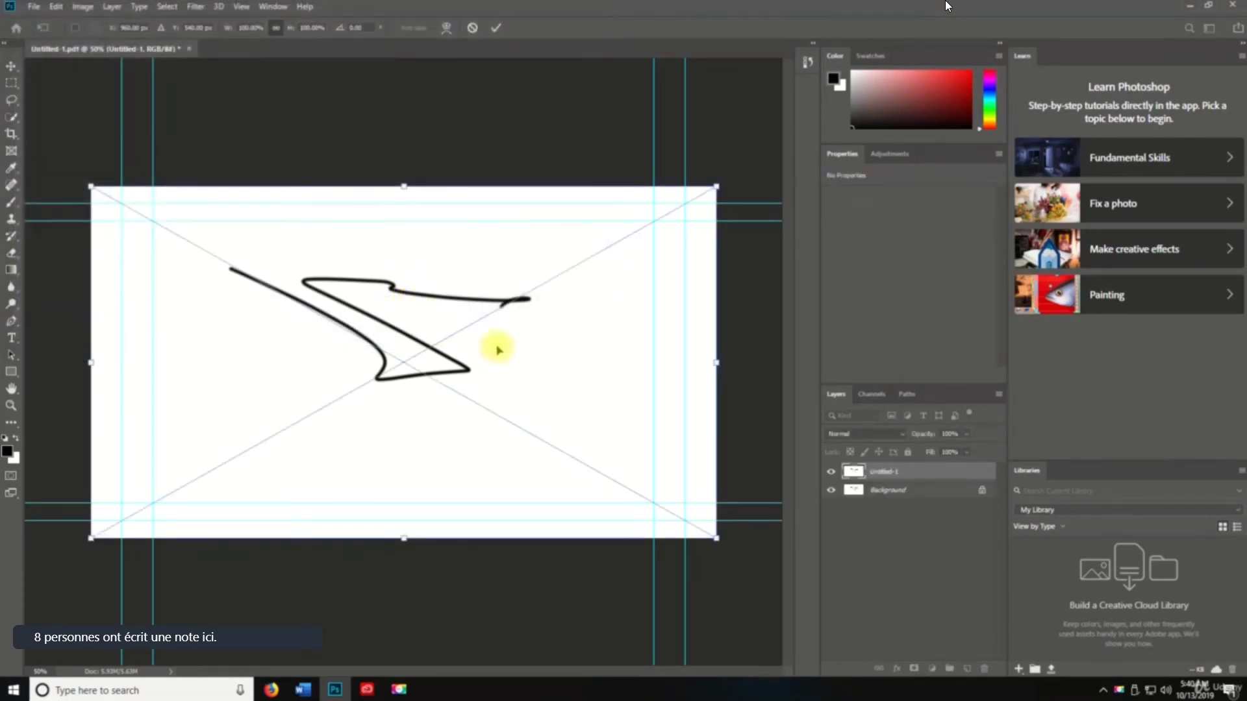
pyautogui.press('Return')
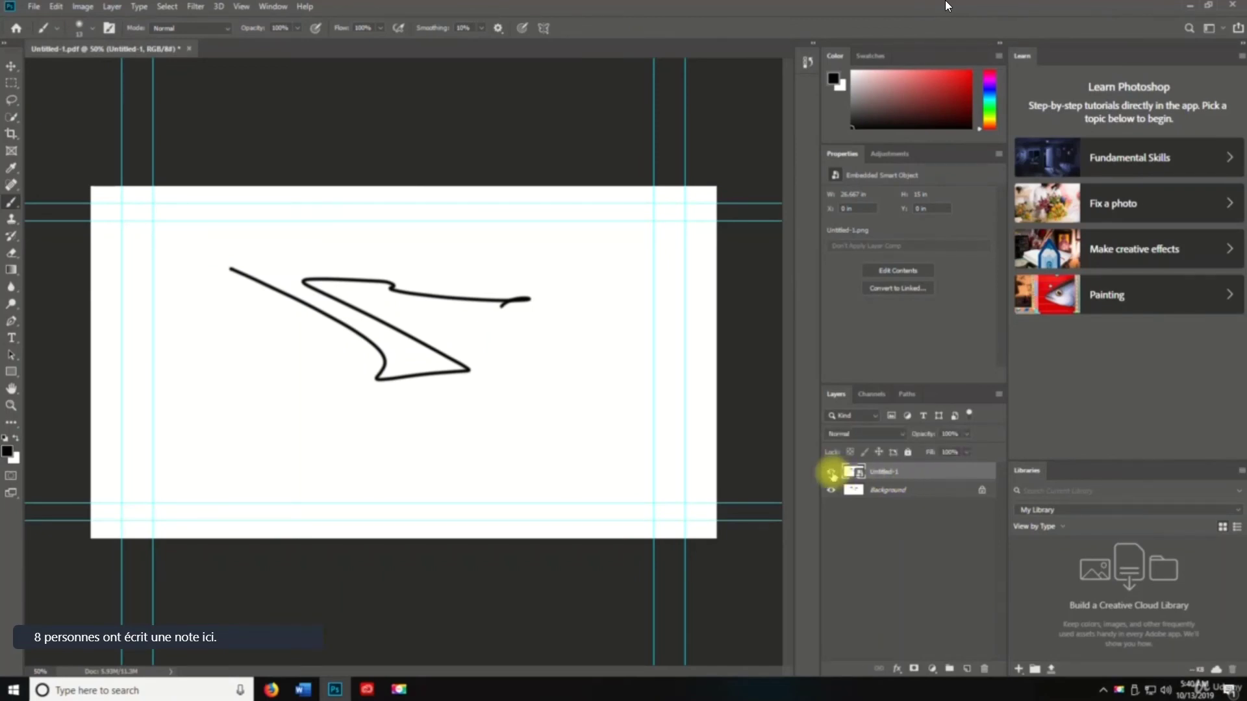
# - Place the Untitled-1 PNG from the Desktop as a linked smart object at full canvas size
pyautogui.click(34, 7)
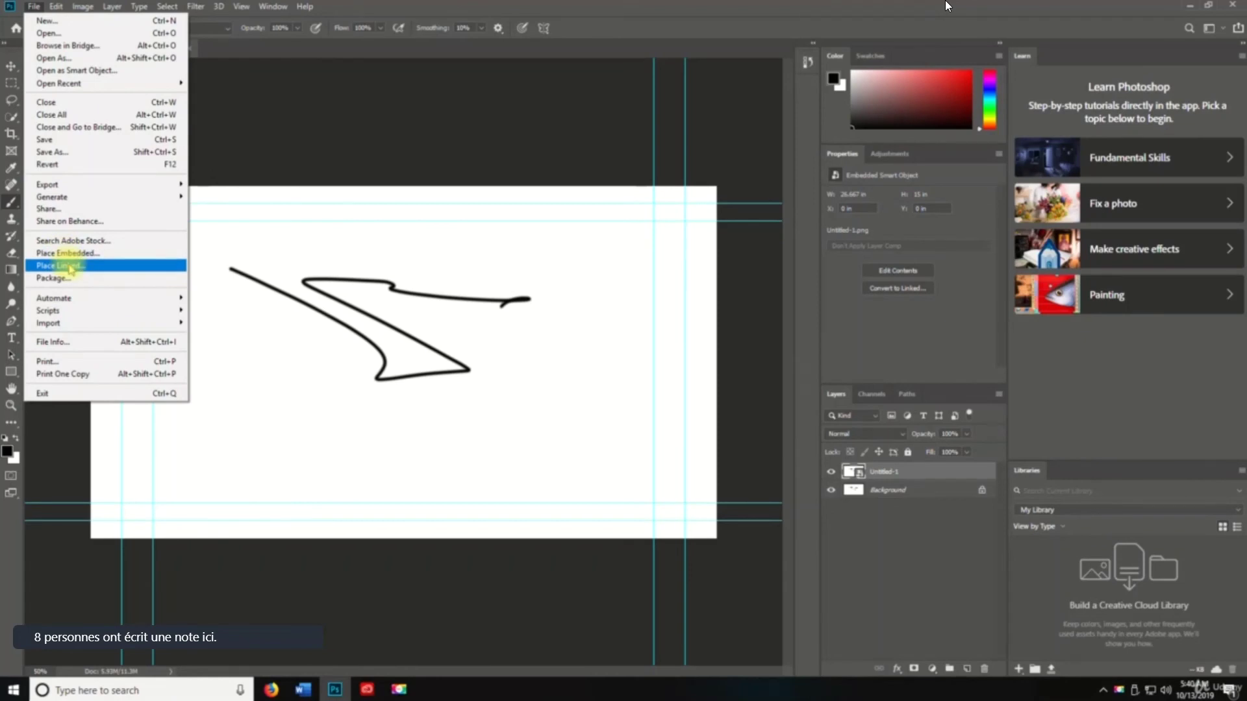
pyautogui.click(69, 266)
pyautogui.click(243, 114)
pyautogui.click(513, 329)
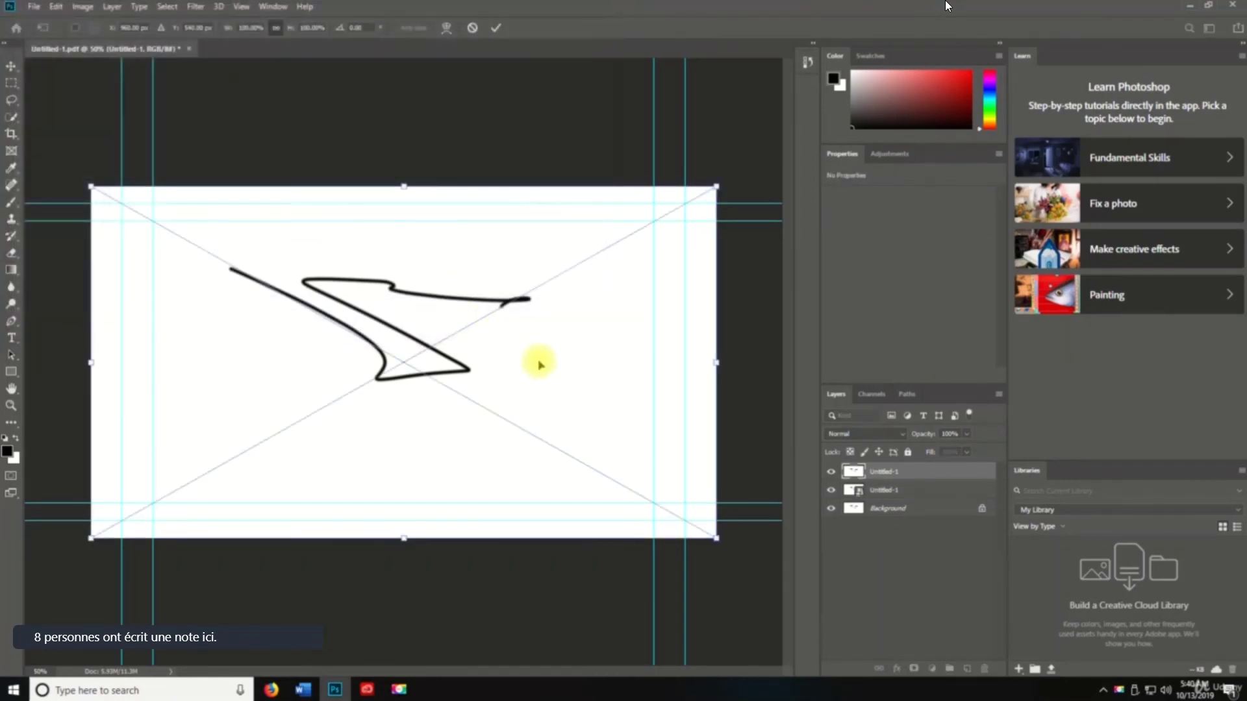
pyautogui.press('Return')
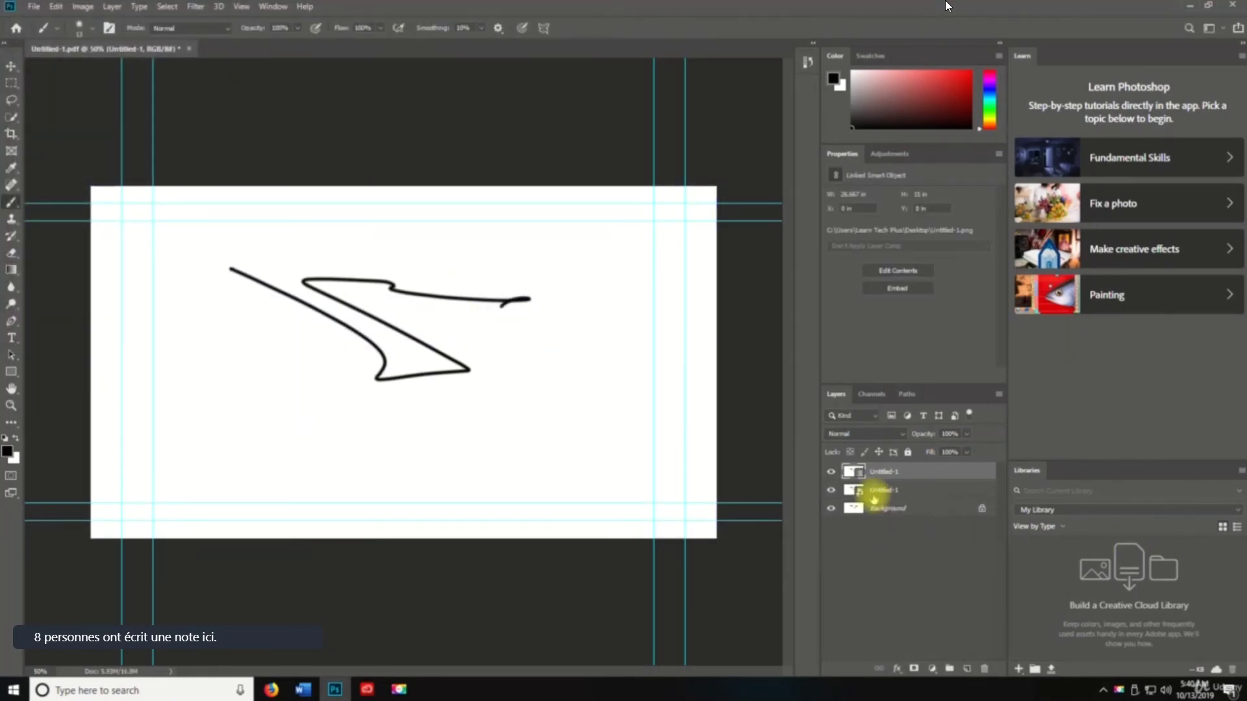
# - Place another embedded copy of the Untitled-1 PNG directly above the existing embedded layer, and select the linked layer at the top of the stack
pyautogui.click(857, 491)
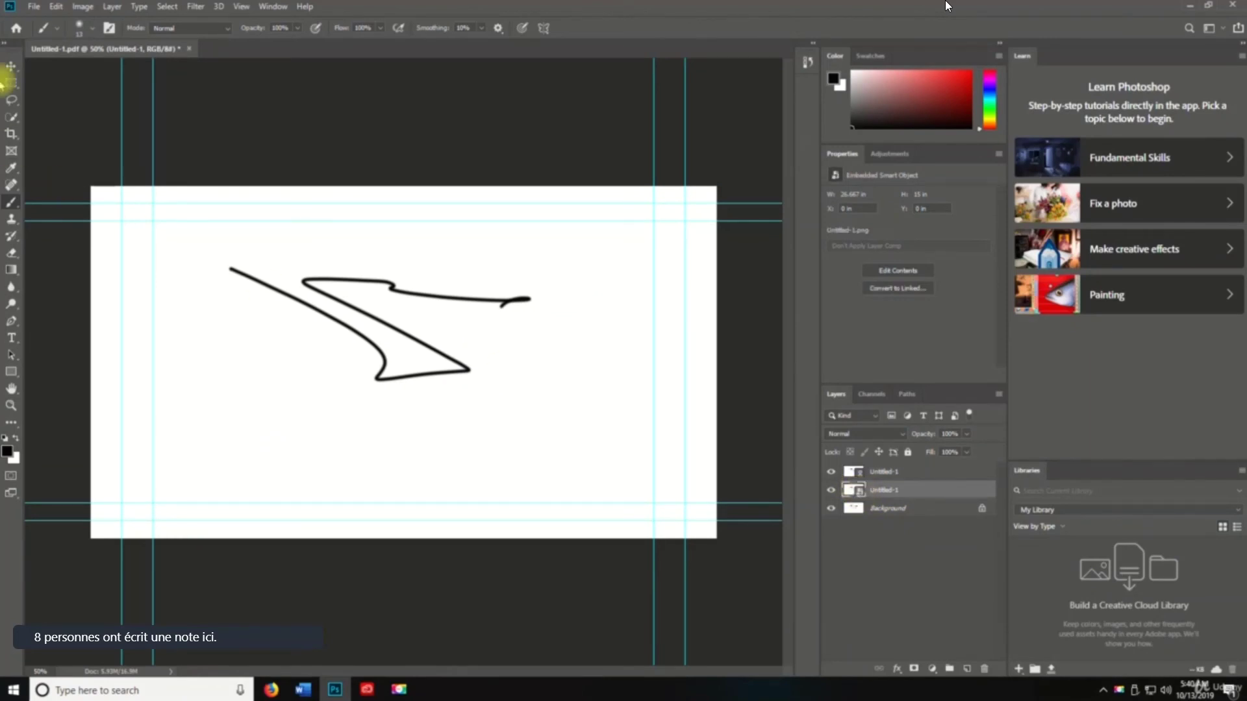
pyautogui.click(34, 7)
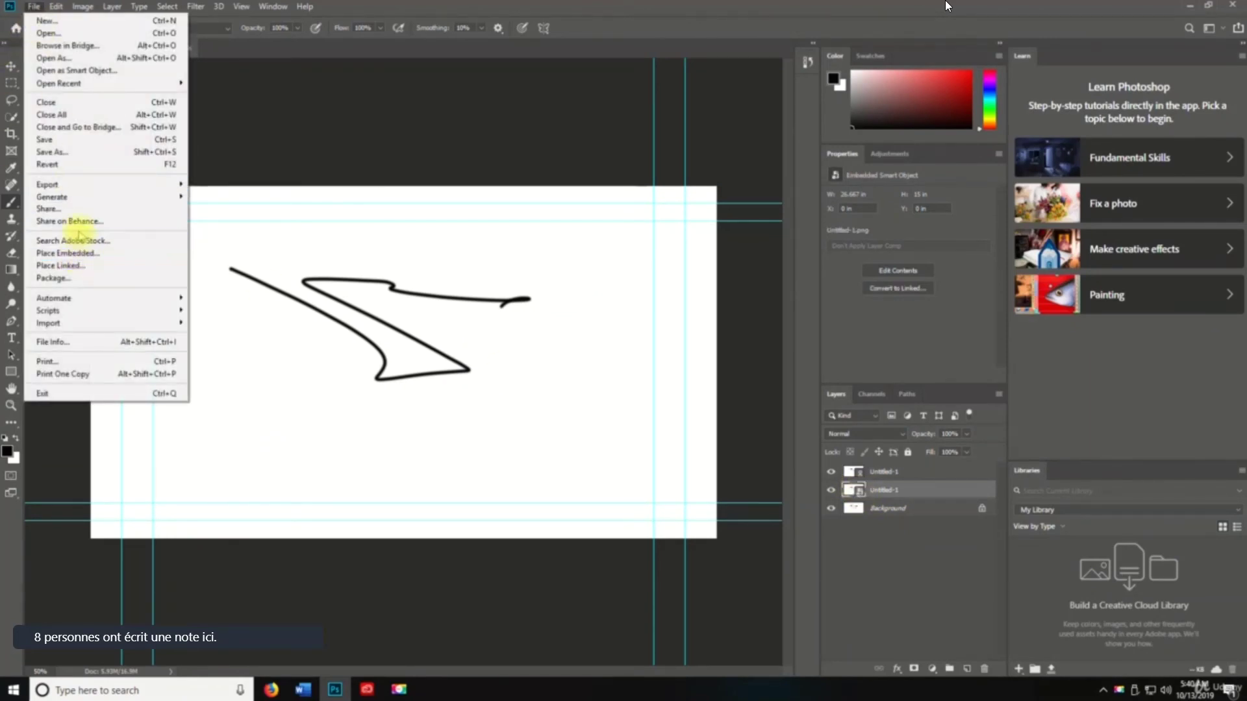
pyautogui.click(75, 254)
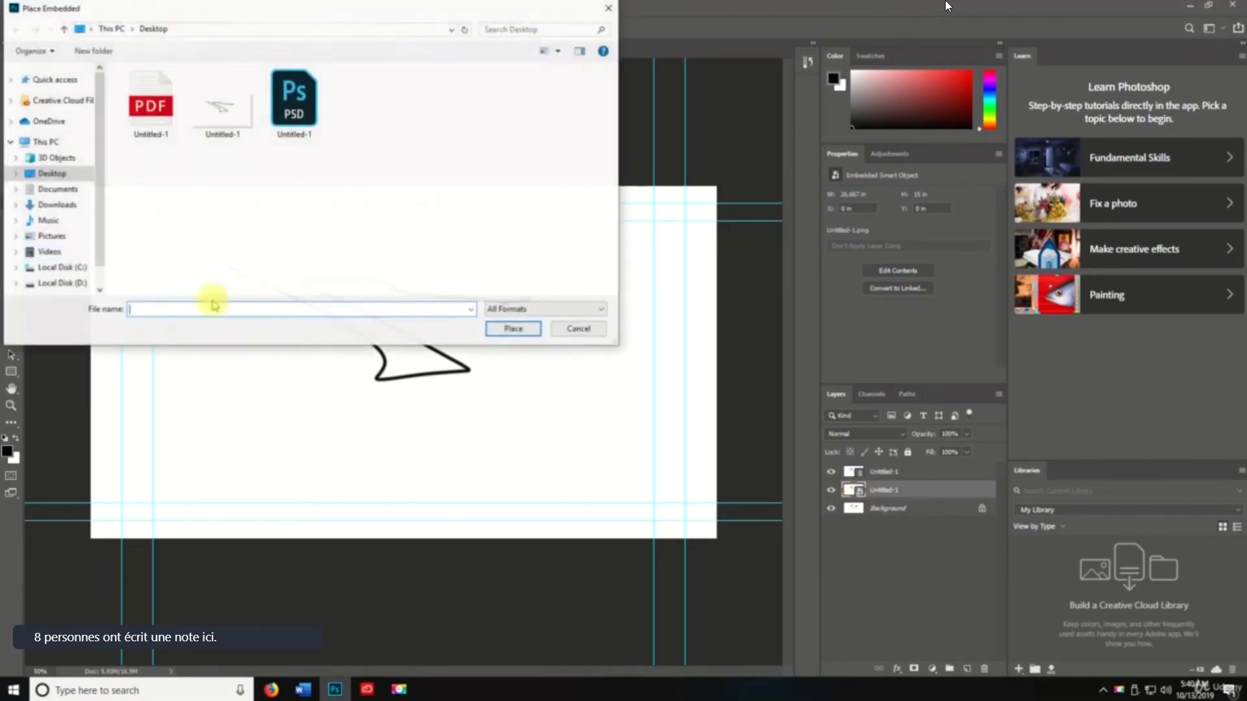
pyautogui.doubleClick(223, 108)
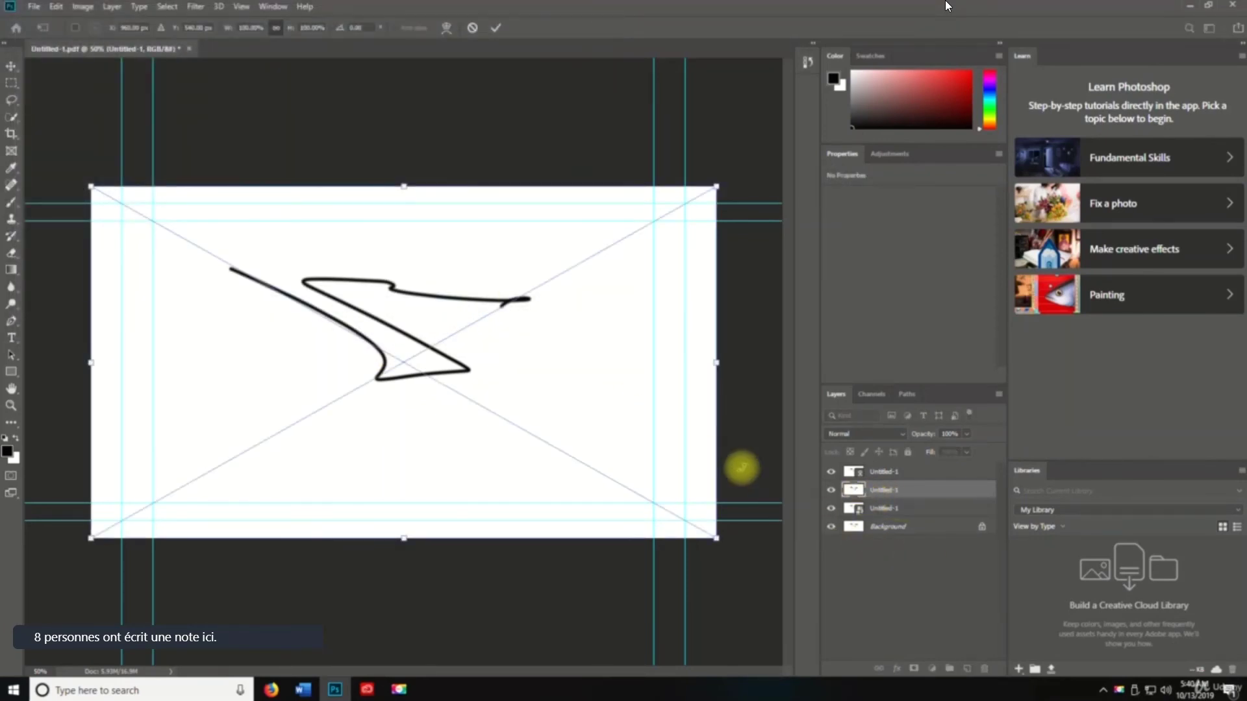
pyautogui.press('Return')
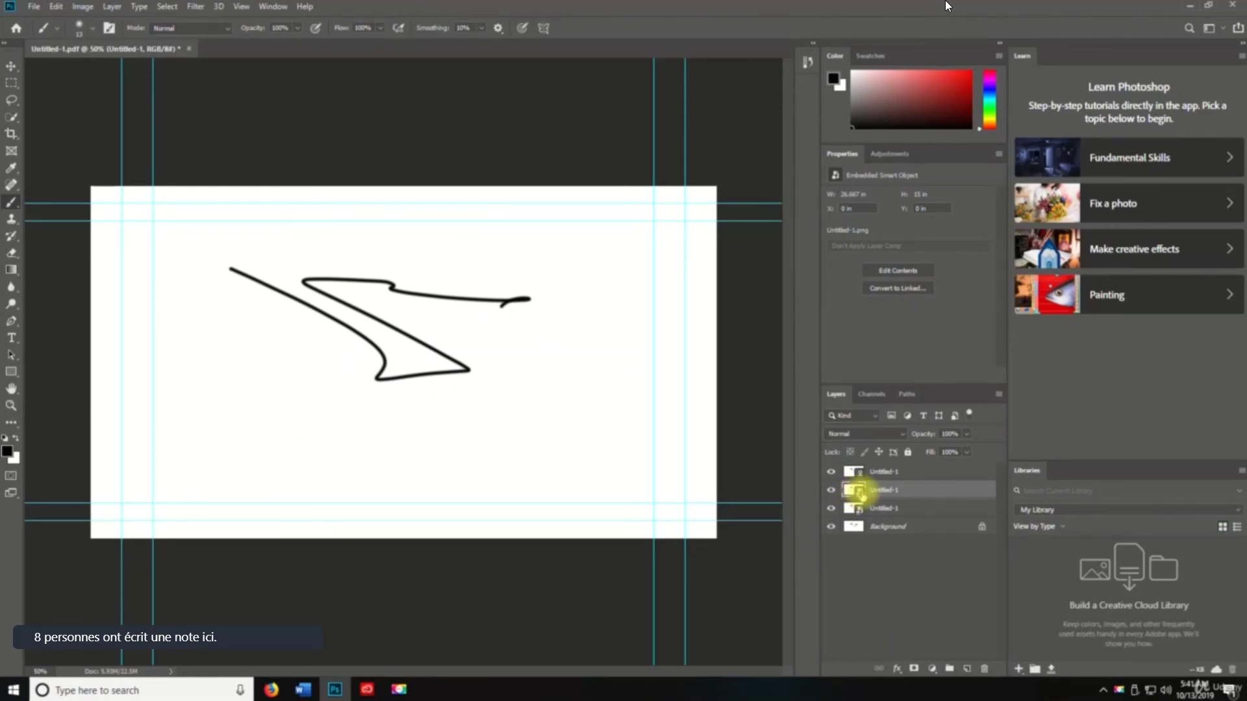
pyautogui.click(872, 473)
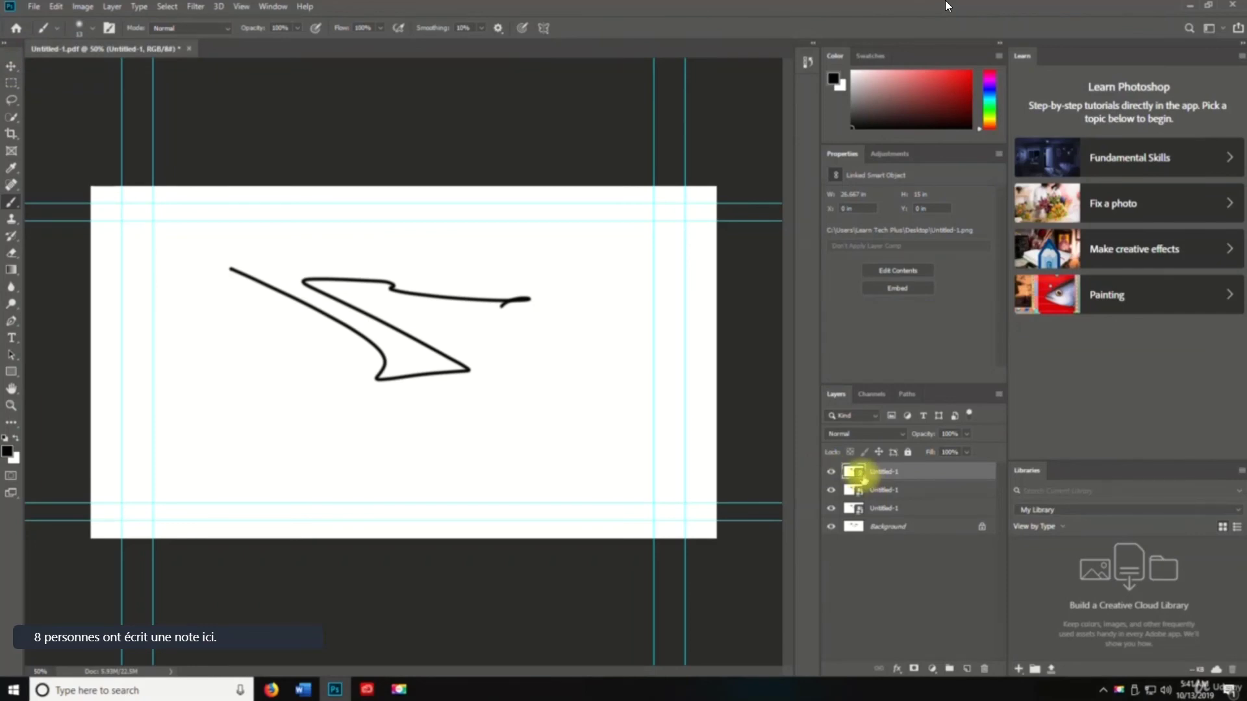
# - View the destination chooser of the Package command, and leave it without packaging the document
pyautogui.click(34, 6)
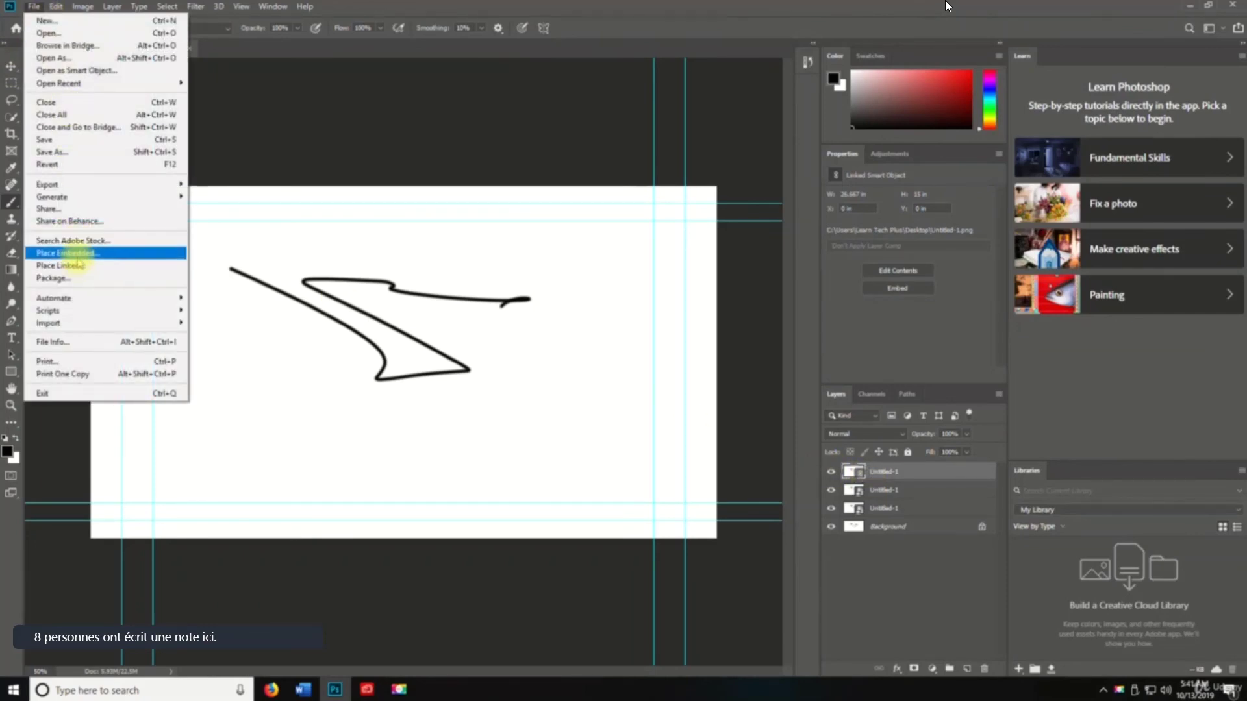
pyautogui.click(73, 278)
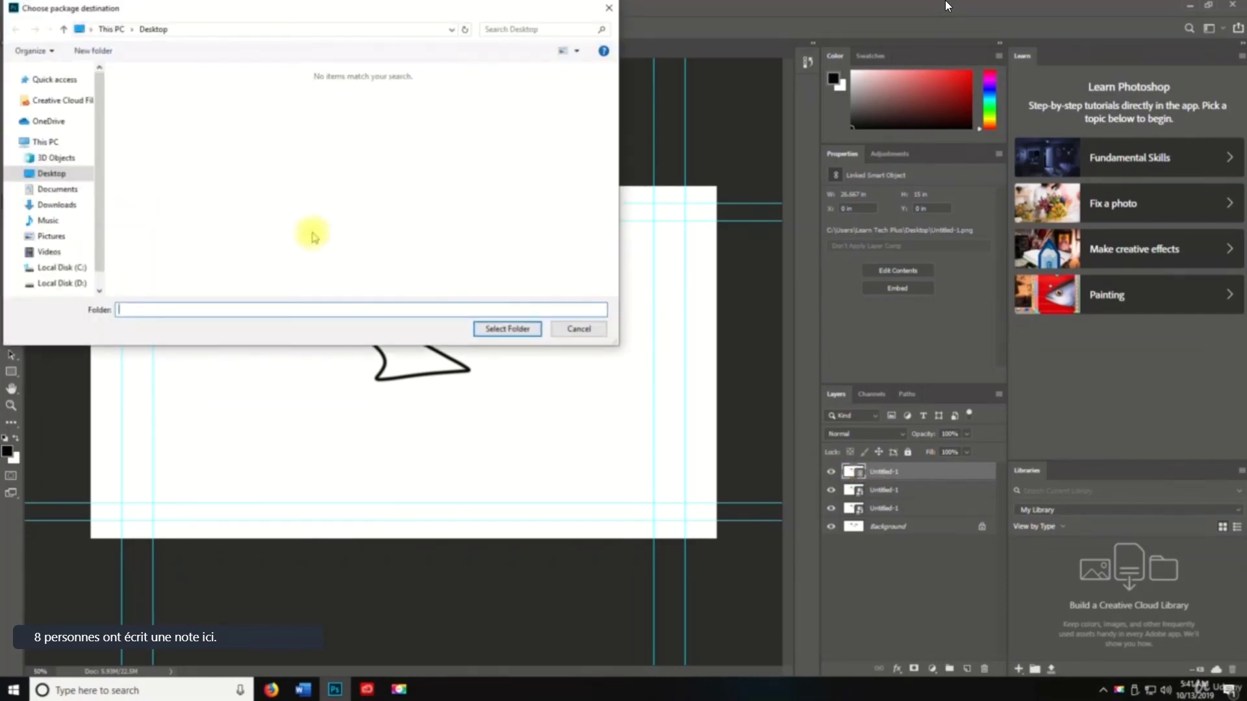
pyautogui.click(577, 329)
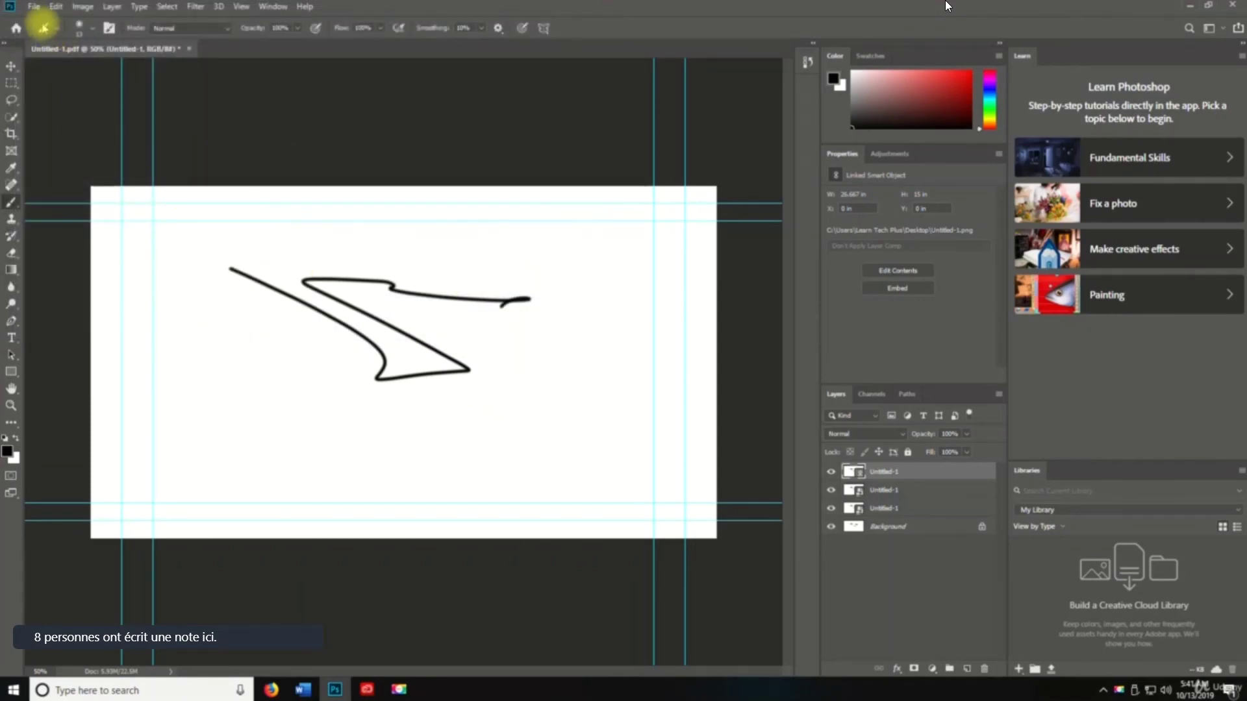
# - Review the available Automate commands, and run the Delete All Empty Layers script on the document
pyautogui.click(34, 8)
pyautogui.moveTo(70, 299)
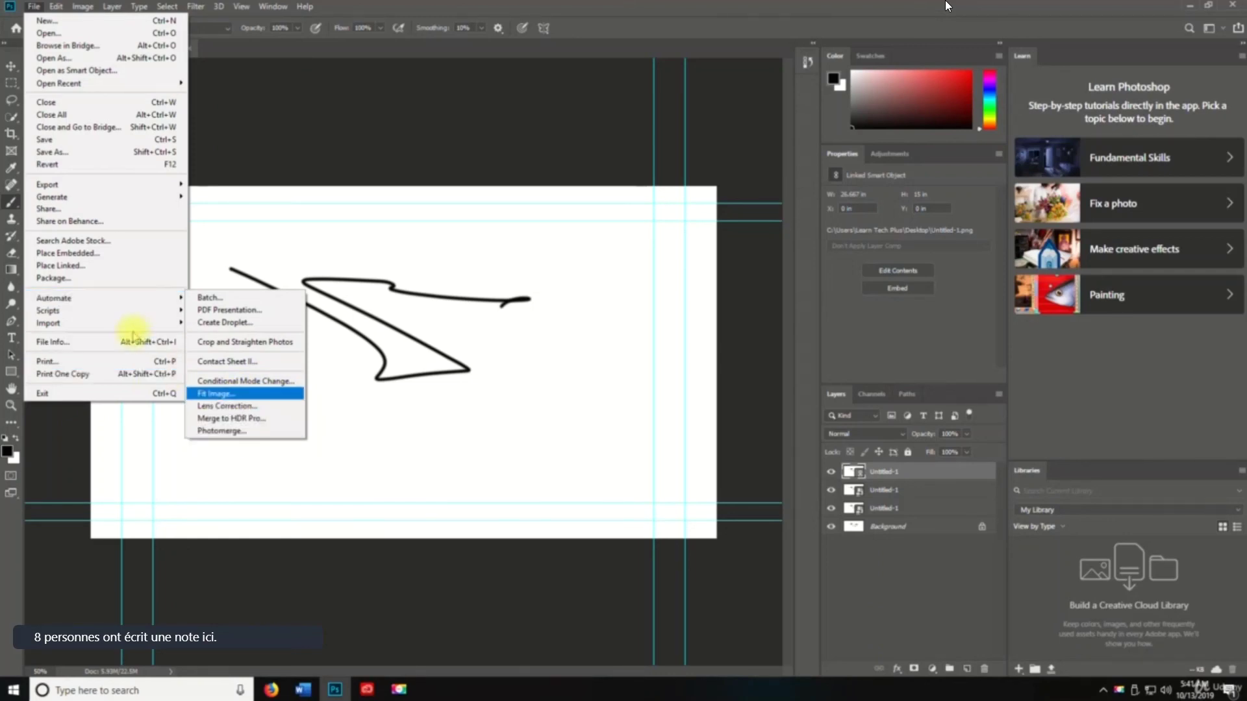
pyautogui.moveTo(118, 319)
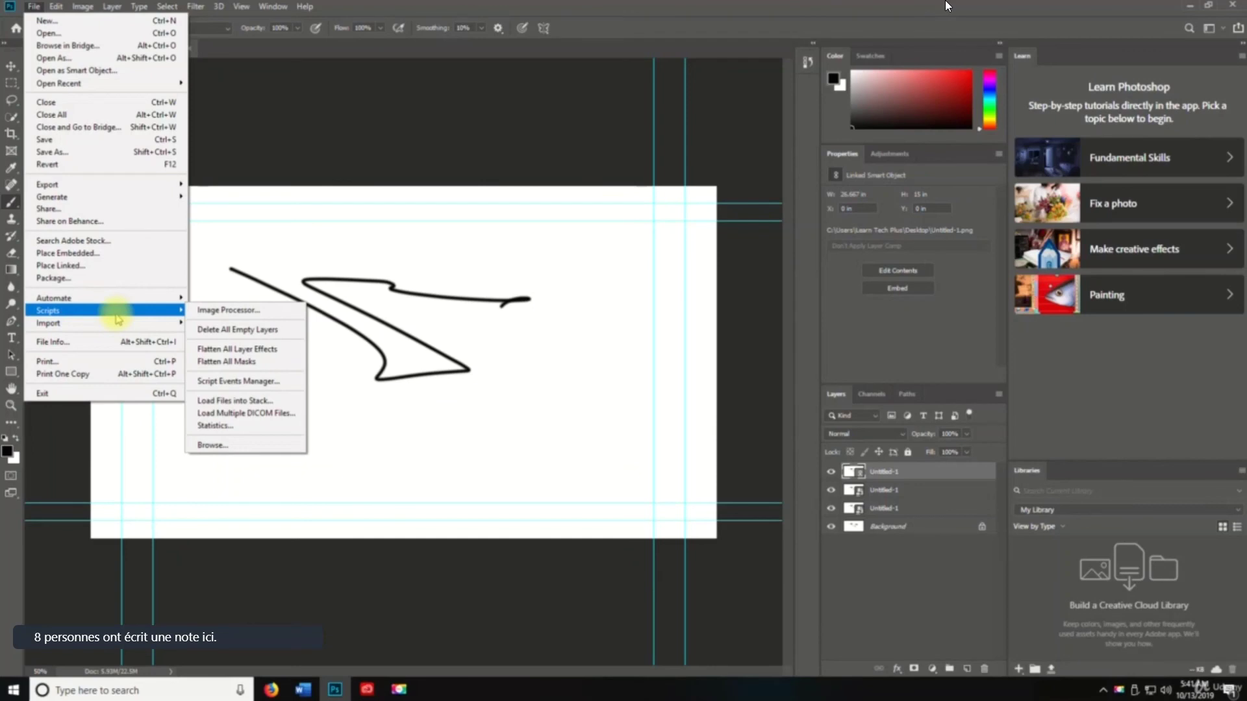
pyautogui.click(212, 331)
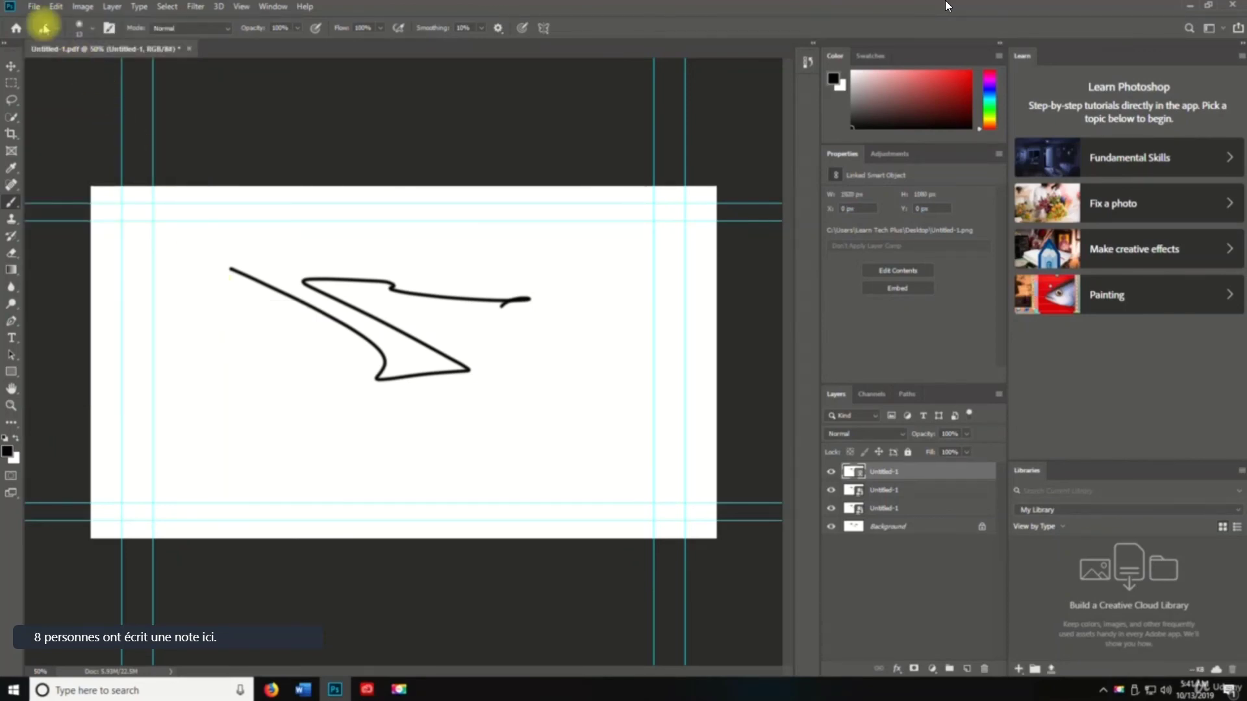
# - Run the Flatten All Masks and Flatten All Layer Effects scripts on the document
pyautogui.click(33, 6)
pyautogui.moveTo(104, 311)
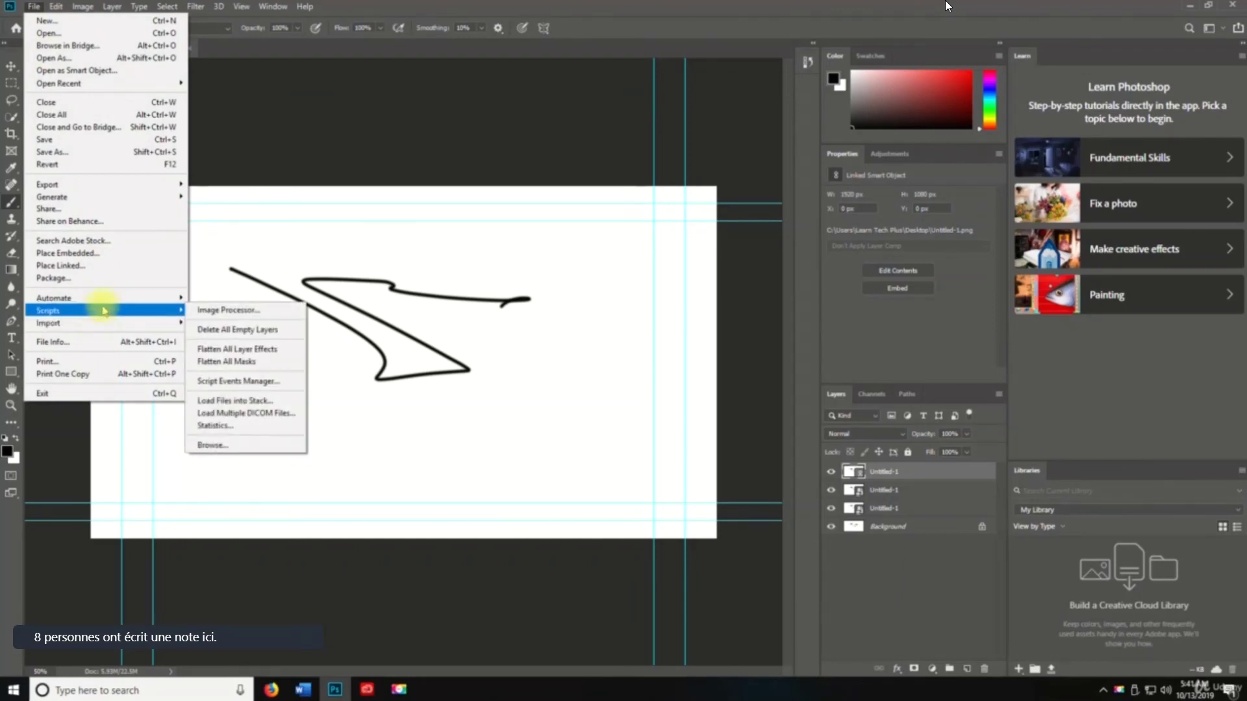
pyautogui.click(215, 362)
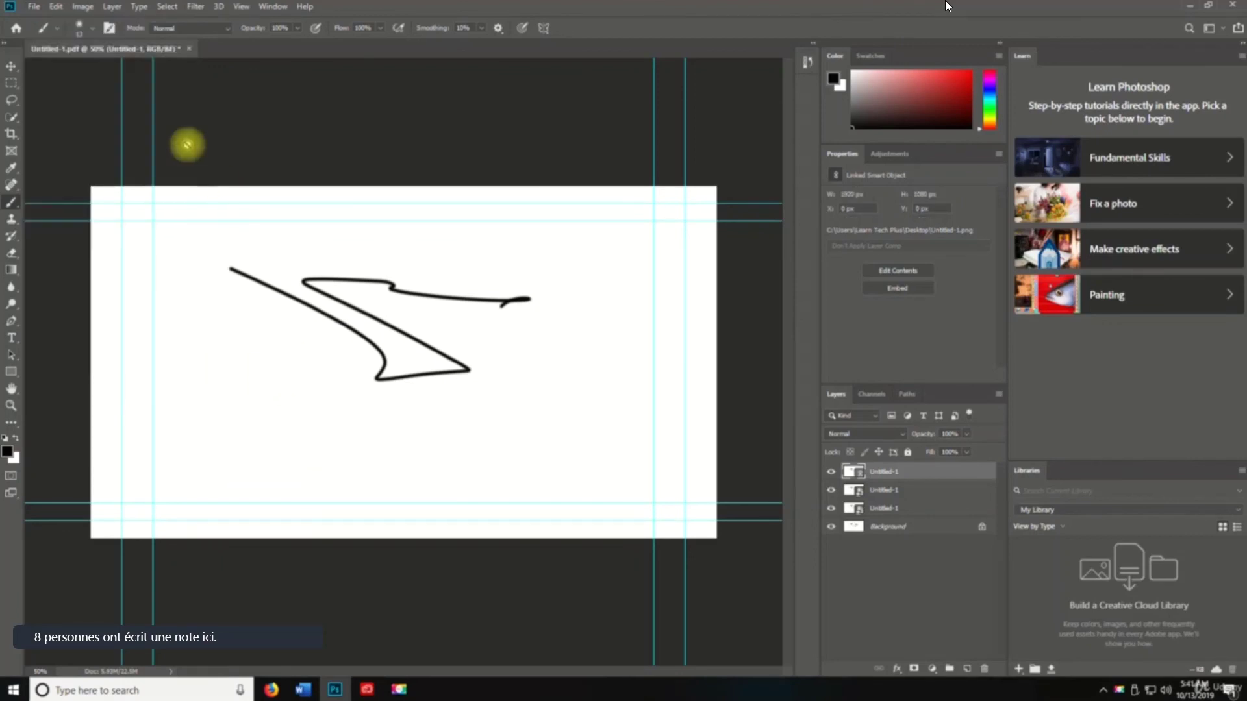
pyautogui.click(36, 8)
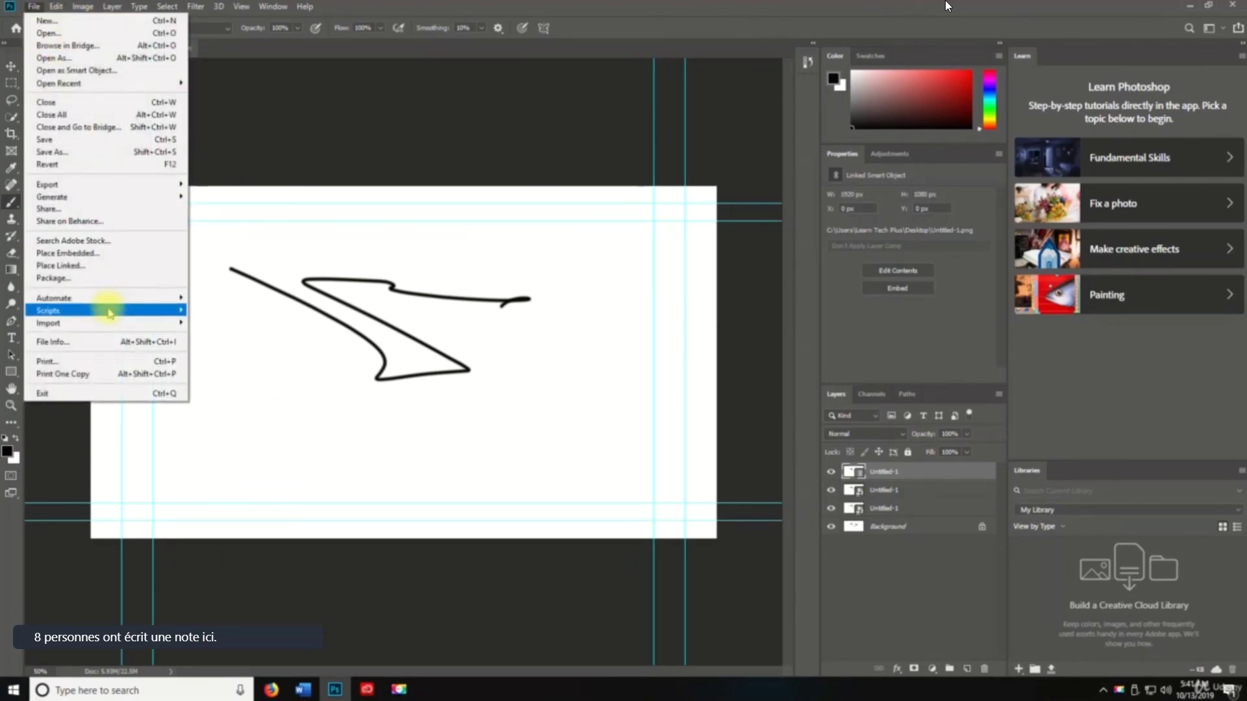
pyautogui.moveTo(104, 311)
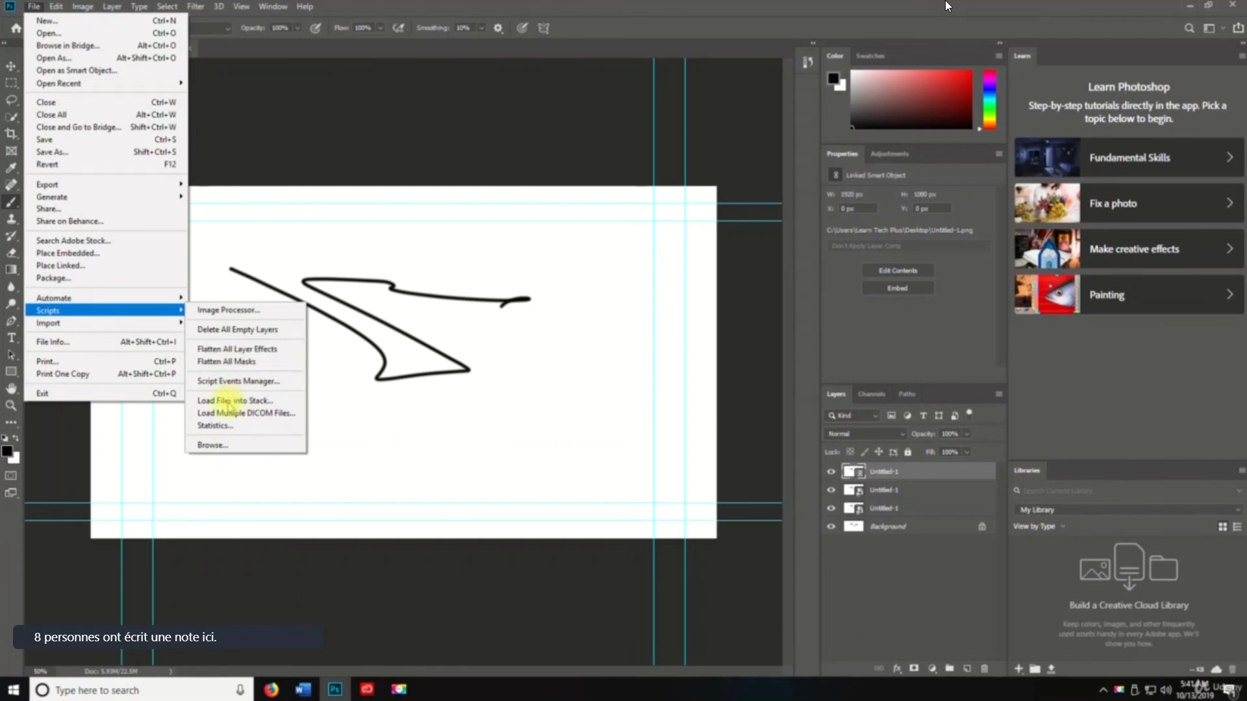
pyautogui.click(234, 350)
# - Examine the Script Events Manager settings, and close them without enabling any events
pyautogui.click(31, 7)
pyautogui.press('space')
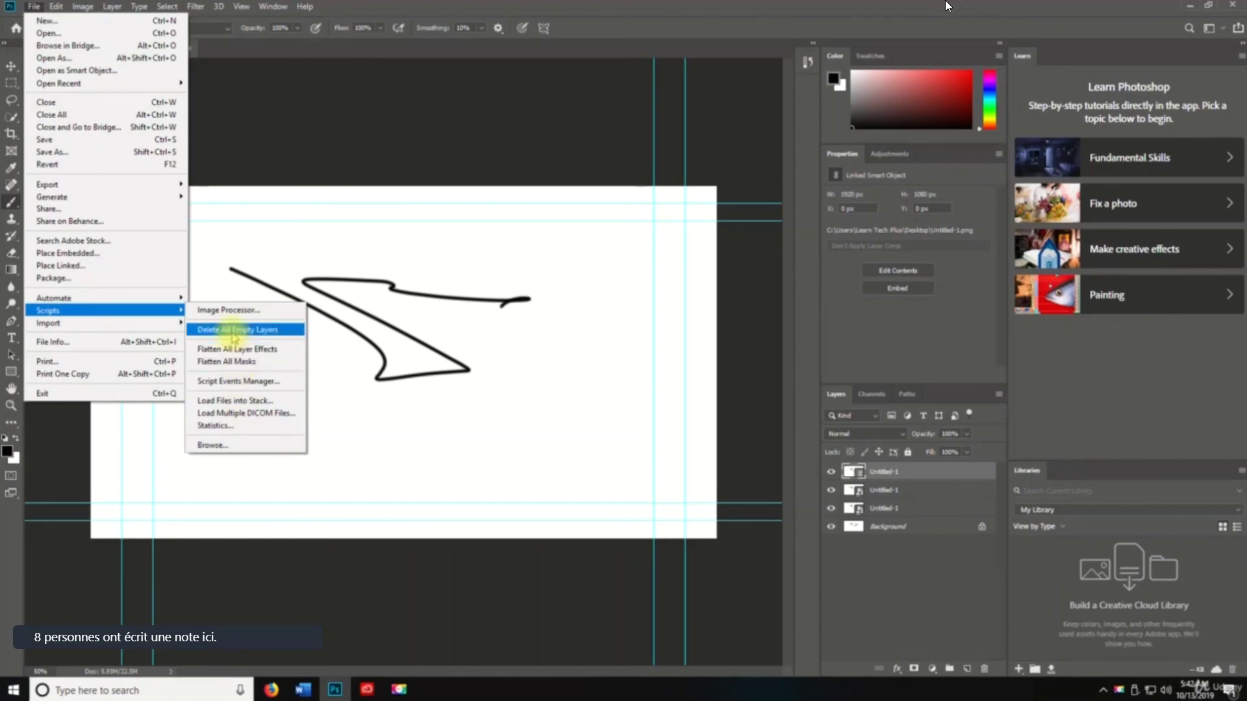
pyautogui.click(223, 383)
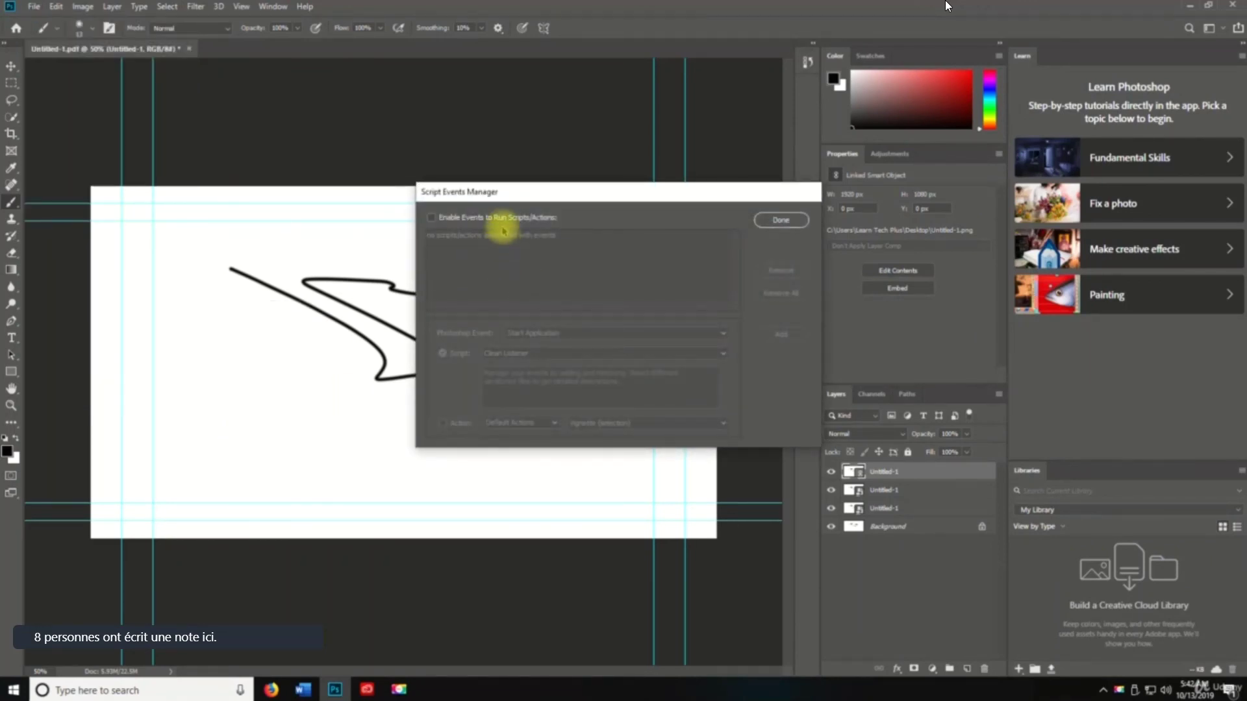
pyautogui.click(786, 221)
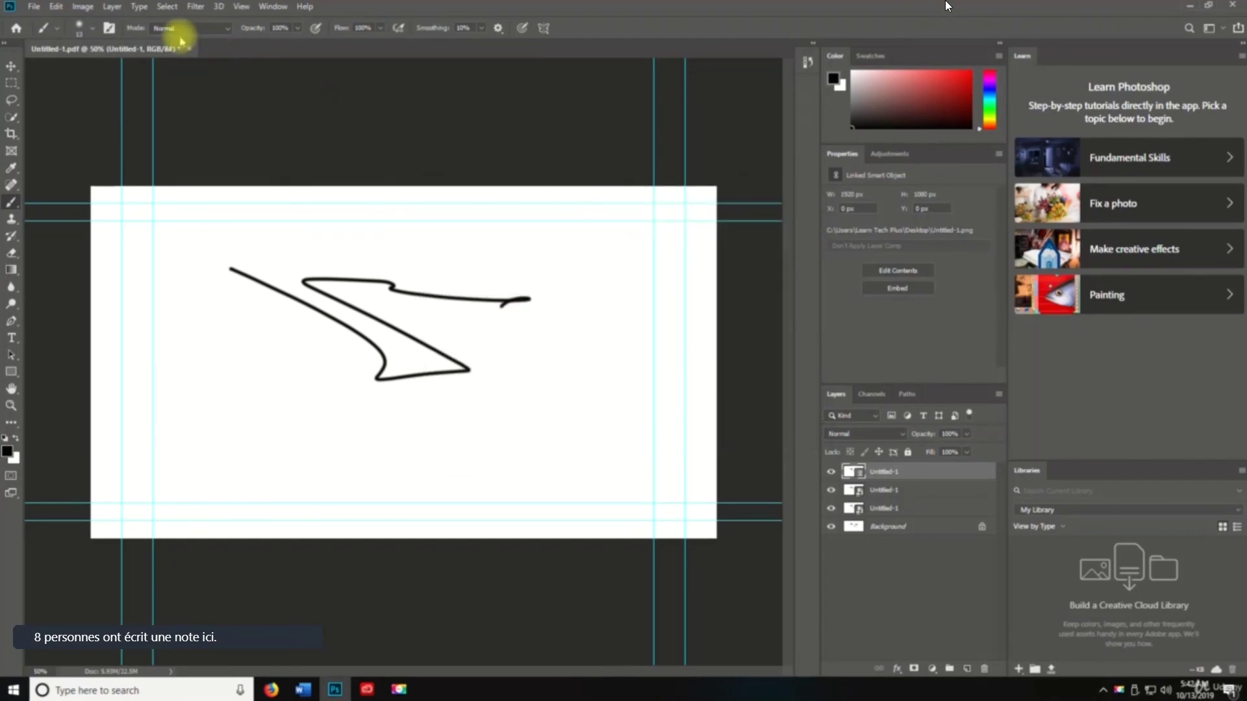
# - Review the available Import commands, and view the document's Basic metadata in File Info
pyautogui.click(33, 7)
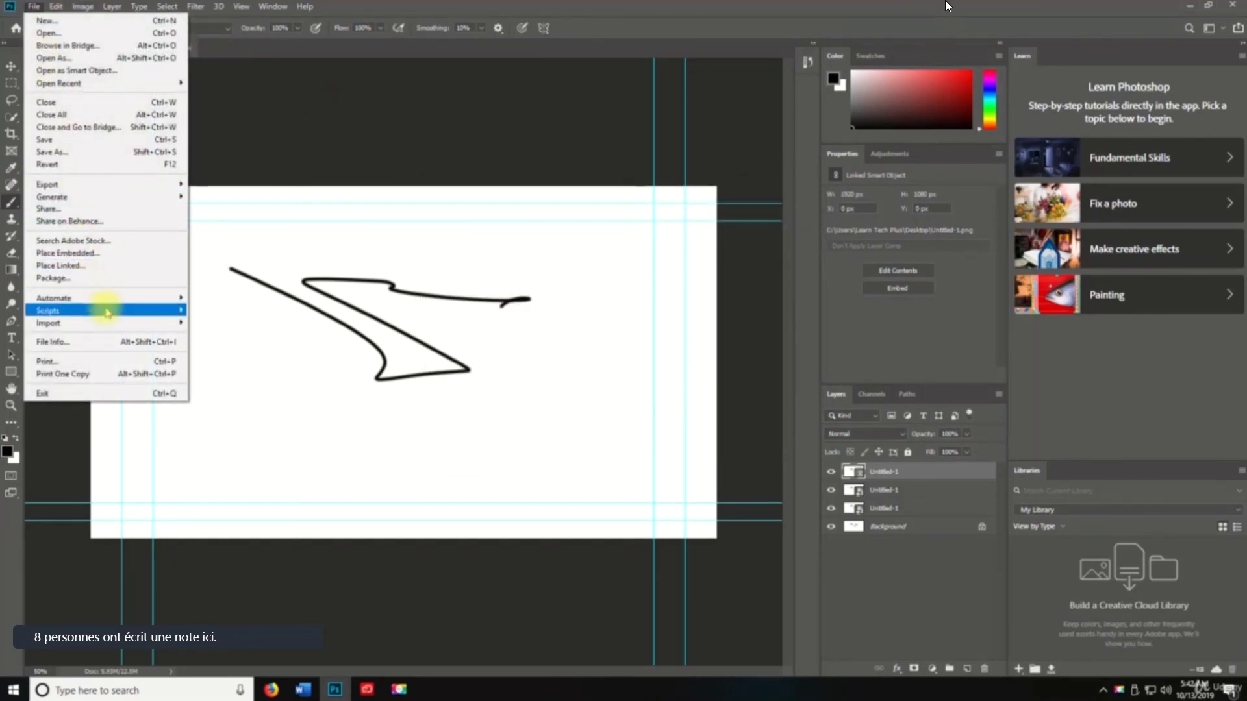
pyautogui.moveTo(107, 312)
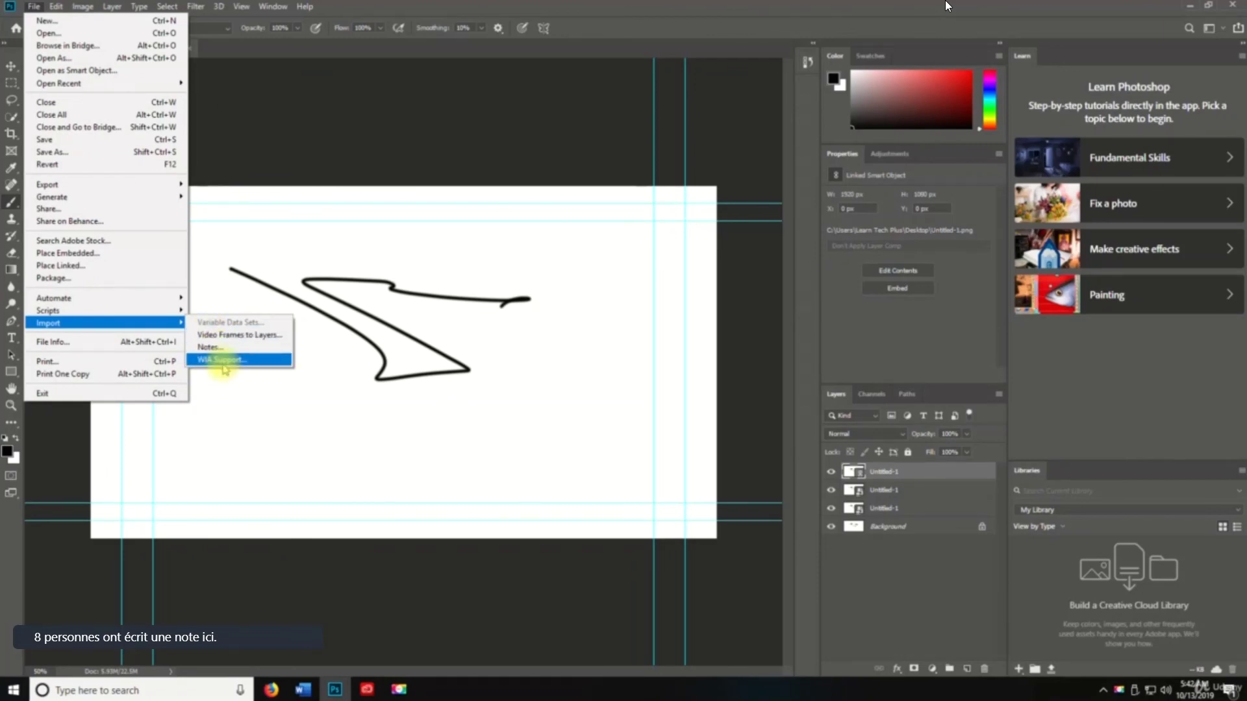
pyautogui.click(117, 342)
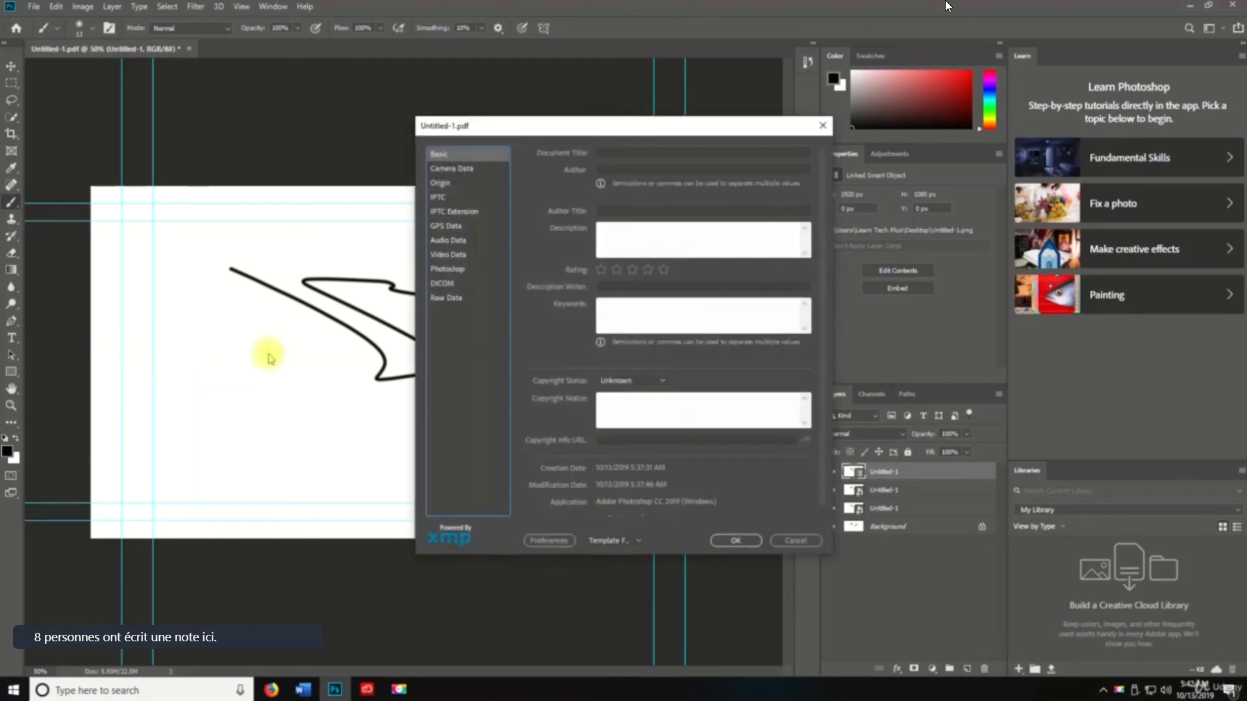
pyautogui.moveTo(556, 127); pyautogui.dragTo(324, 88)
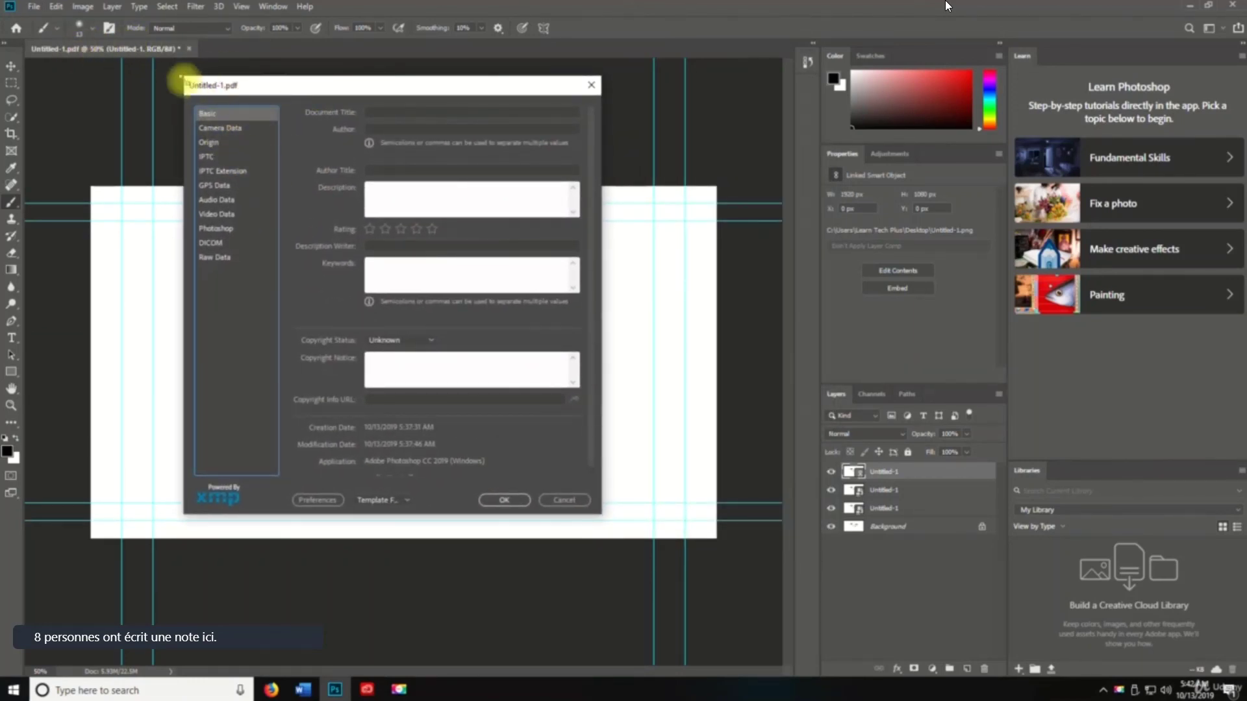
pyautogui.scroll(-1, 389, 320)
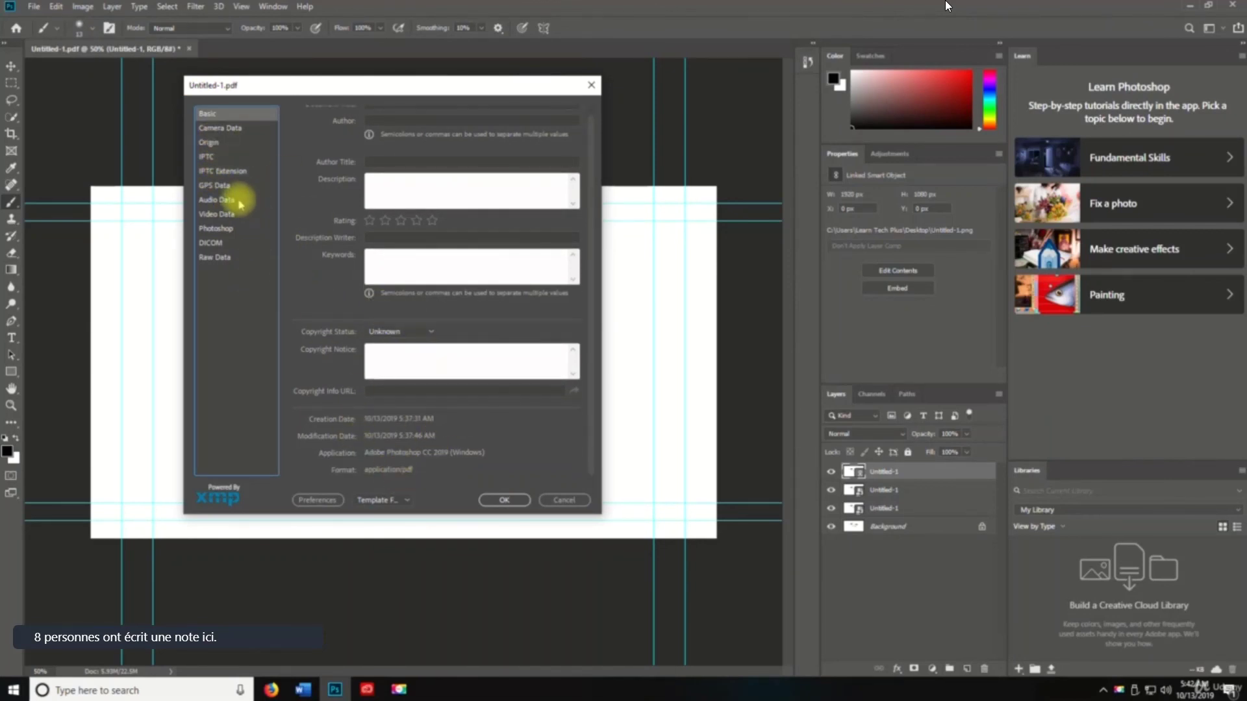
# - Examine the Camera Data, IPTC Extension, Video Data and Raw Data metadata categories, and leave File Info without changing anything
pyautogui.click(211, 130)
pyautogui.click(223, 170)
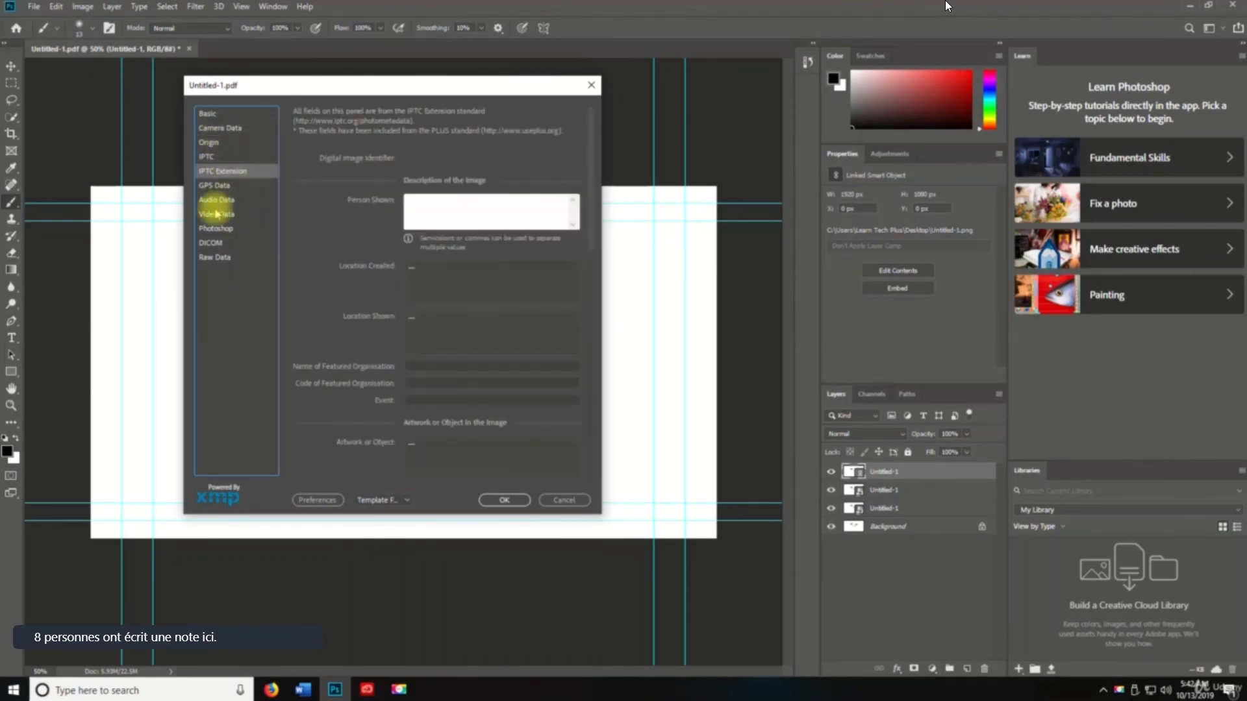
pyautogui.click(217, 215)
pyautogui.click(216, 257)
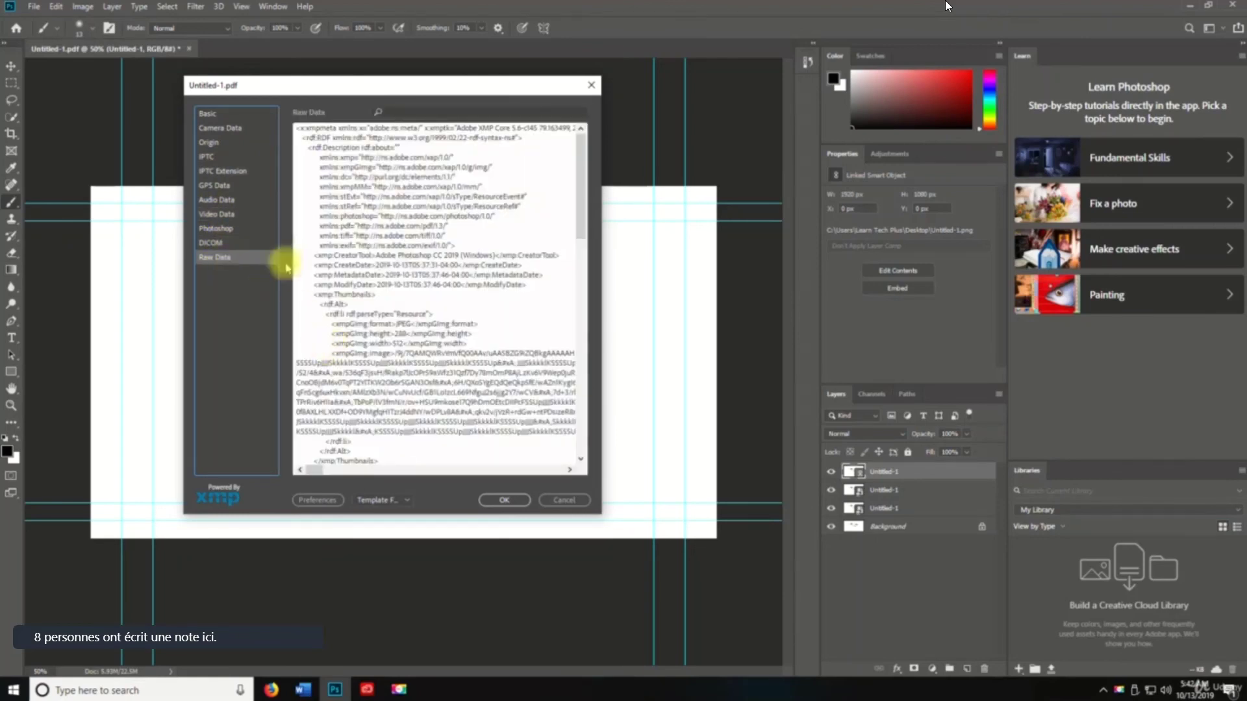
pyautogui.scroll(-5, 404, 355)
pyautogui.scroll(5, 404, 355)
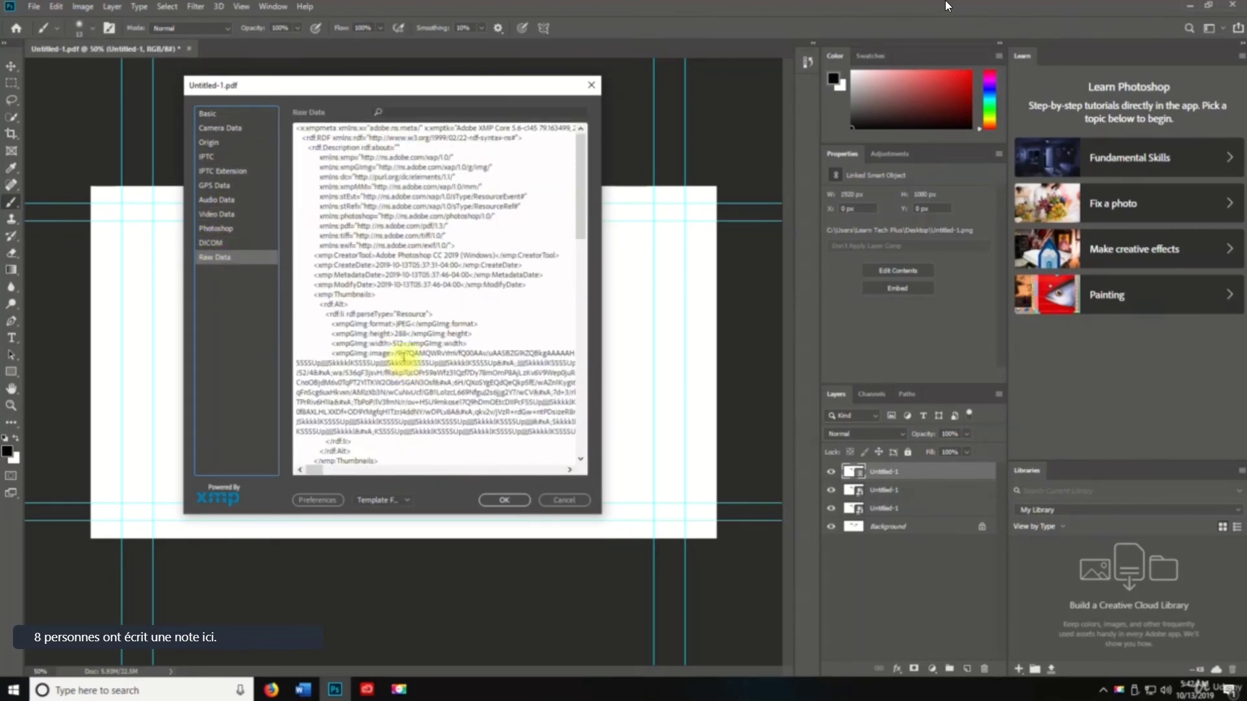
pyautogui.click(565, 501)
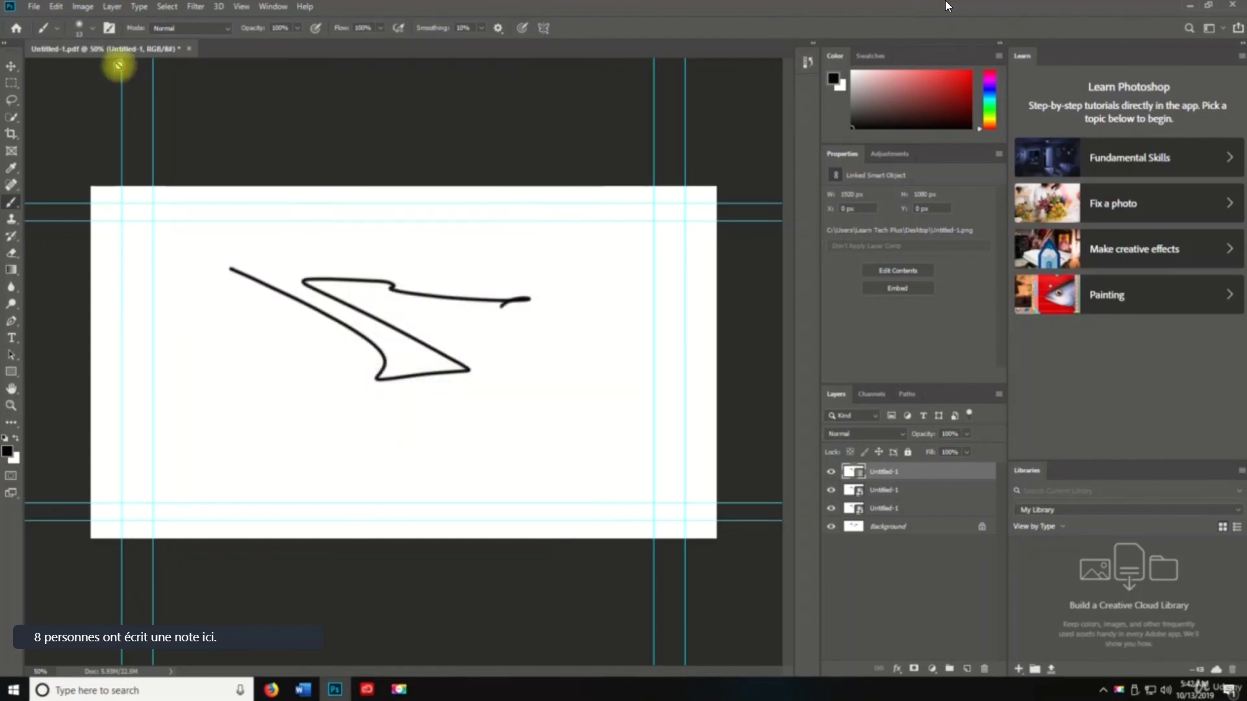
# - View the document's print settings without printing, and start the Print One Copy command but cancel it
pyautogui.click(34, 7)
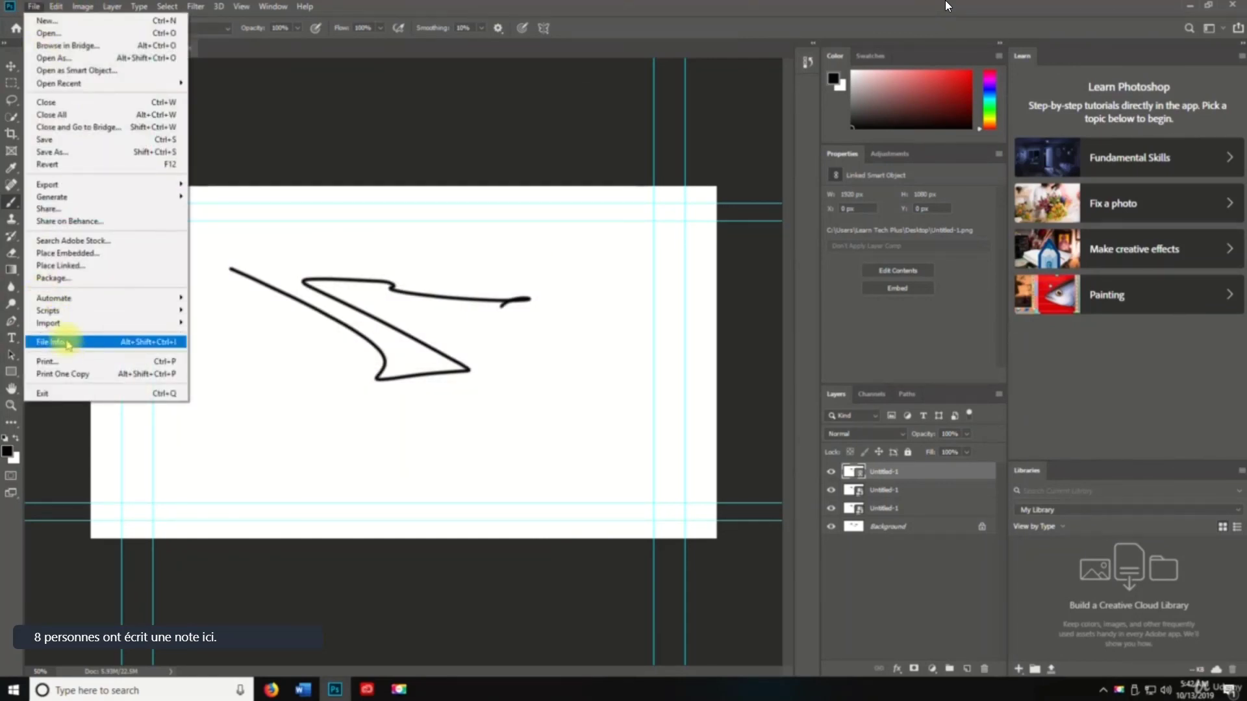
pyautogui.click(59, 361)
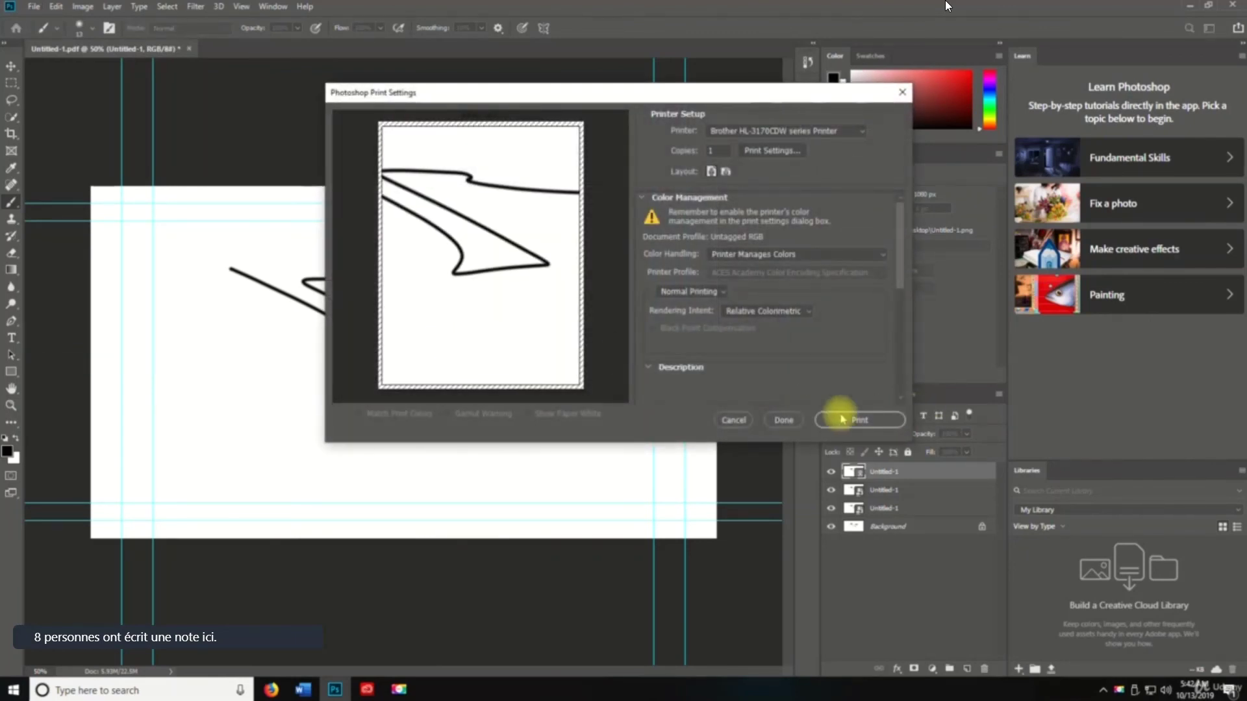
pyautogui.click(734, 420)
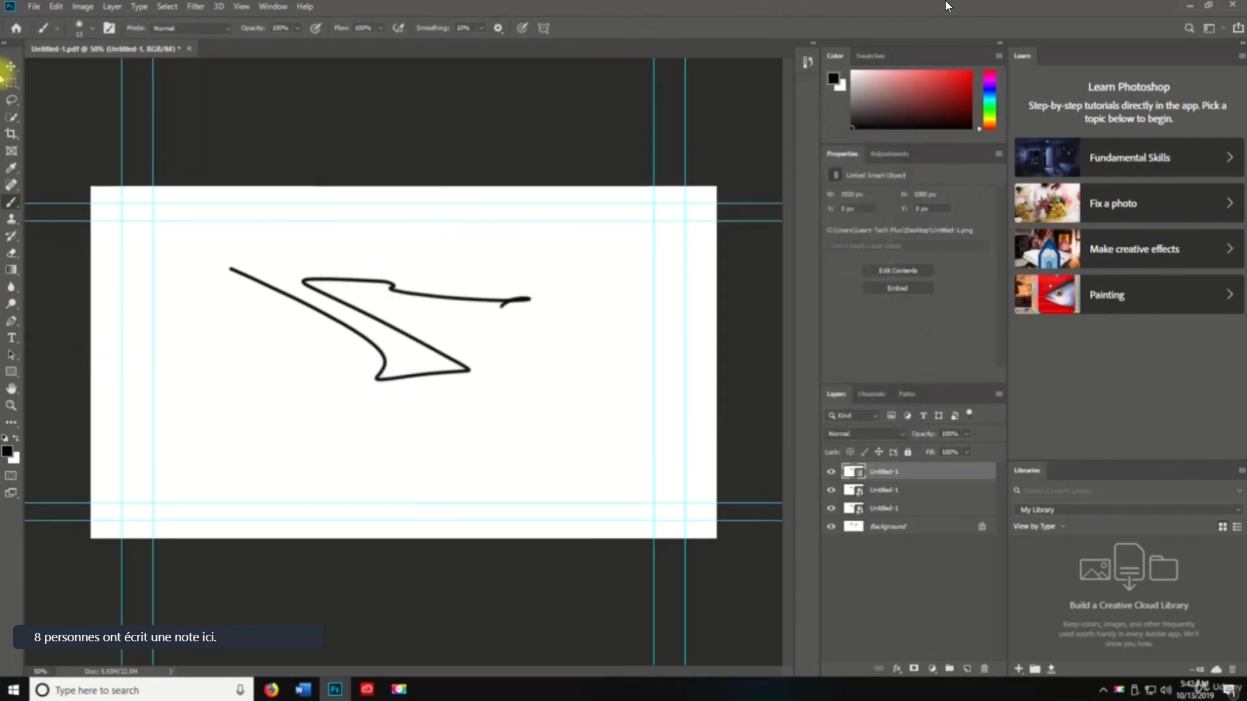
pyautogui.click(32, 7)
pyautogui.click(65, 372)
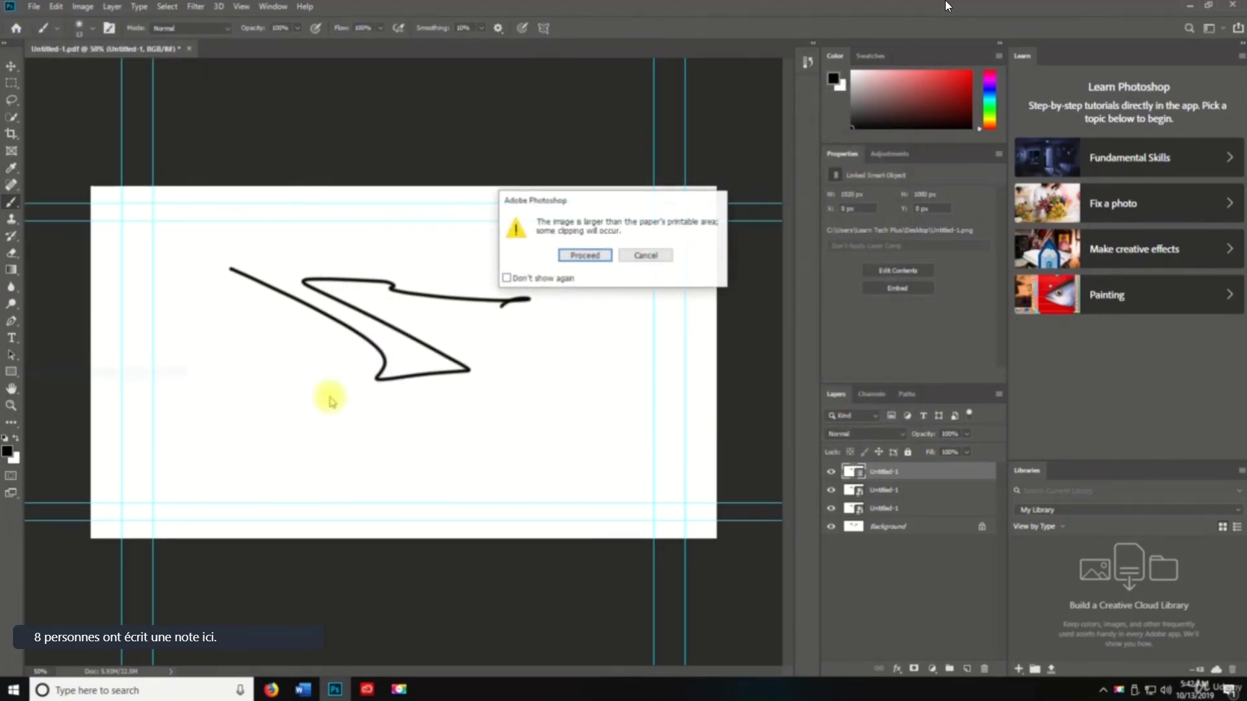
pyautogui.click(646, 255)
# - Exit Photoshop without saving the changes to Untitled-1.pdf
pyautogui.click(34, 6)
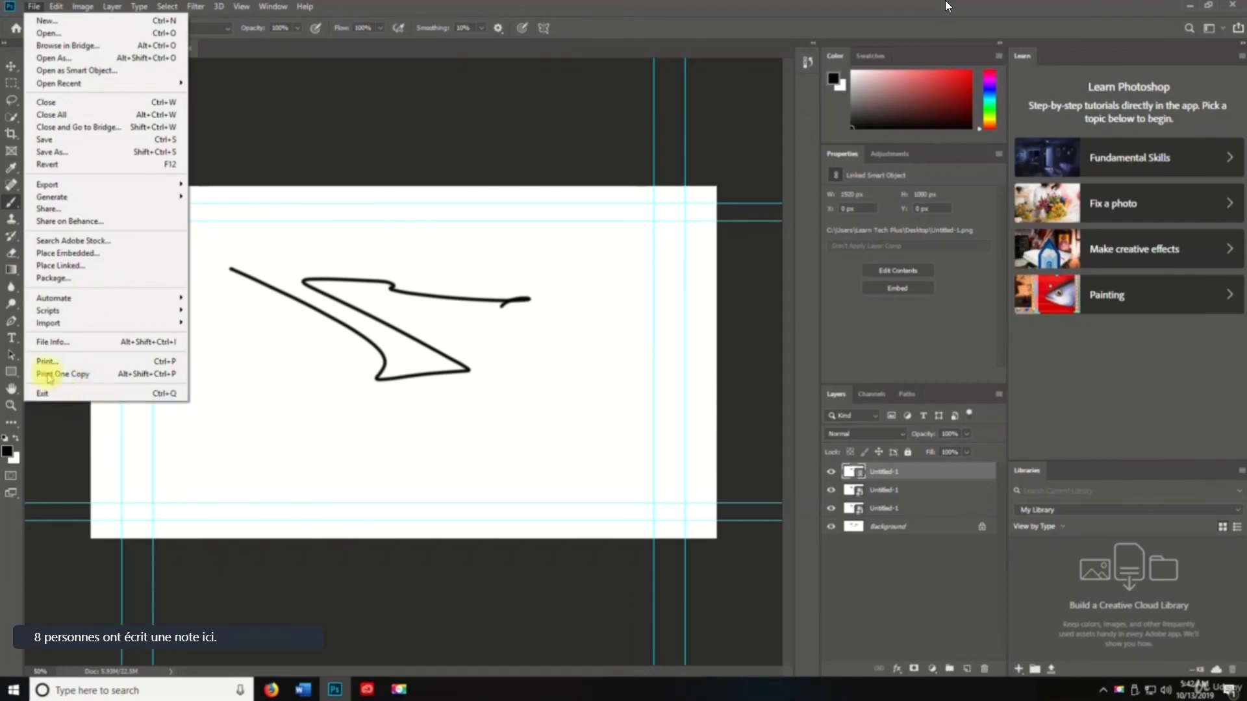
pyautogui.click(49, 397)
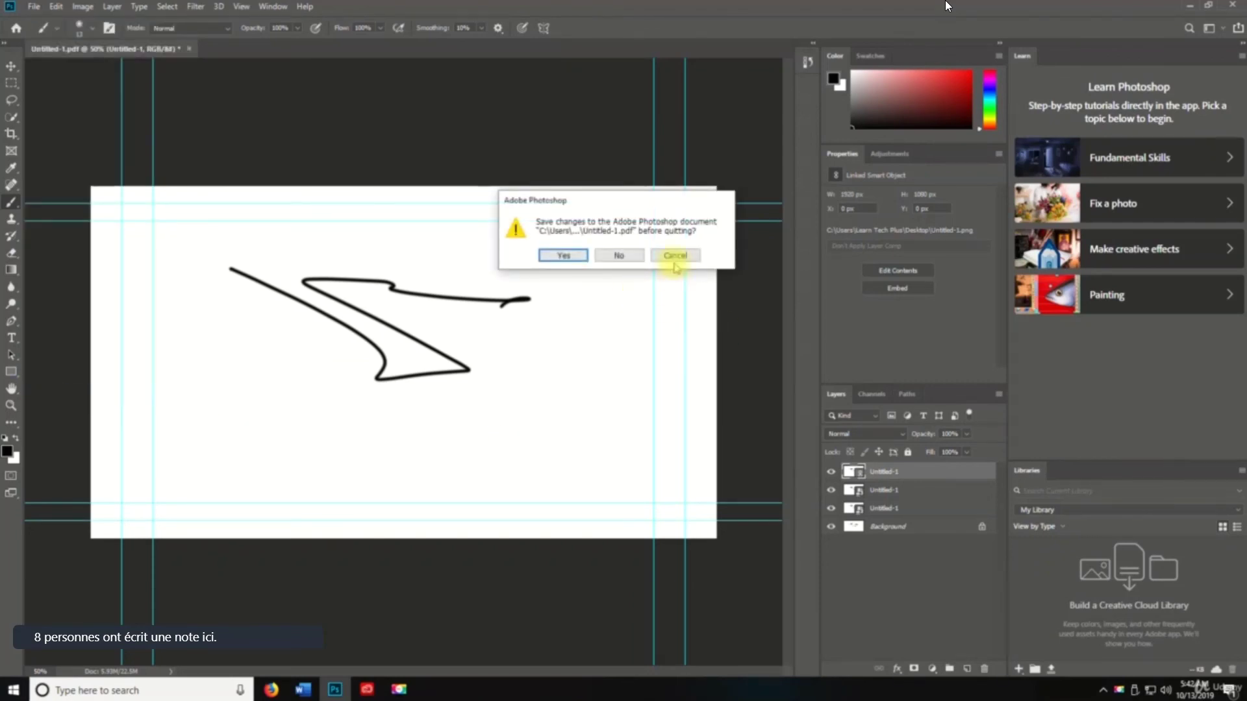
pyautogui.moveTo(602, 203); pyautogui.dragTo(345, 183)
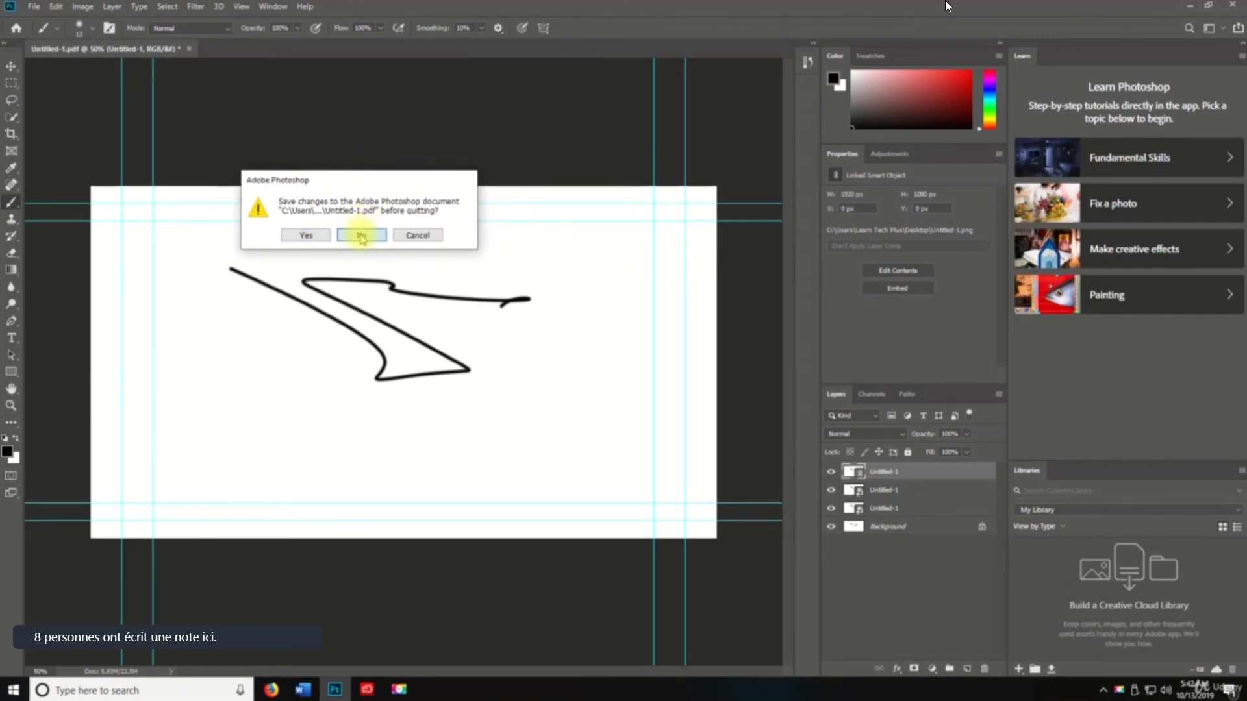
pyautogui.click(361, 238)
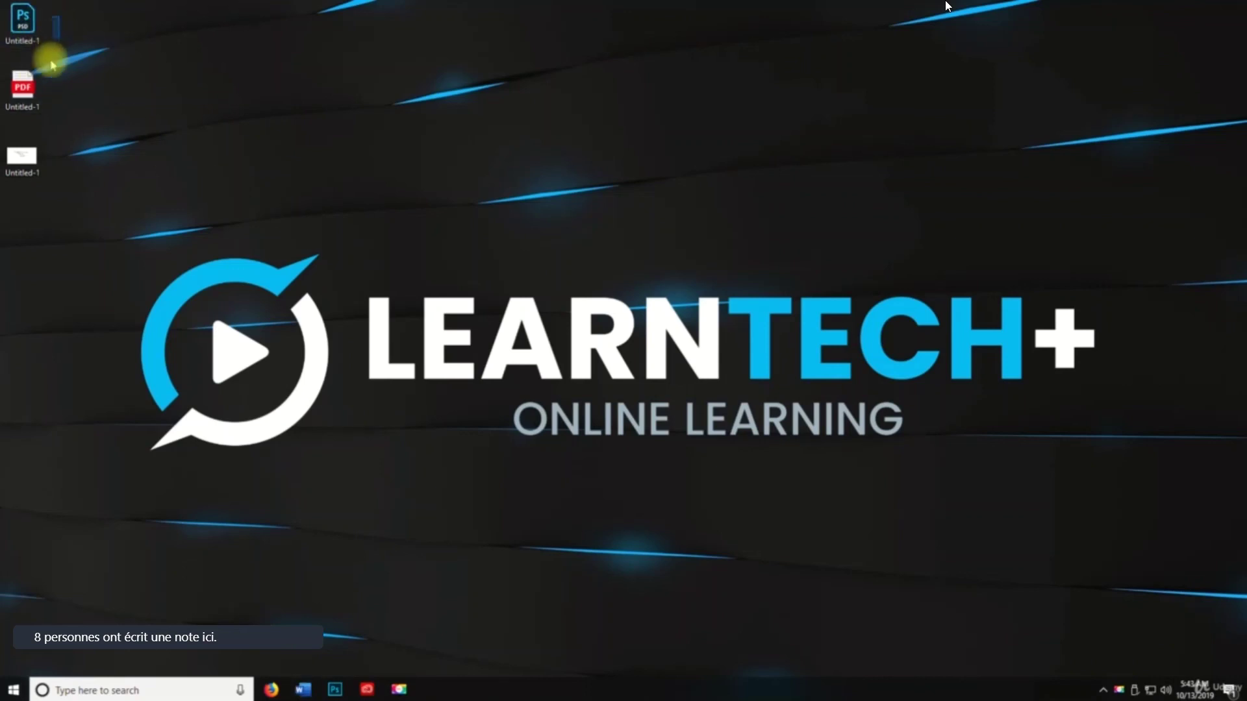
# - Delete the three Untitled-1 files (PSD, PDF and image) from the Windows desktop
pyautogui.moveTo(60, 16); pyautogui.dragTo(25, 173)
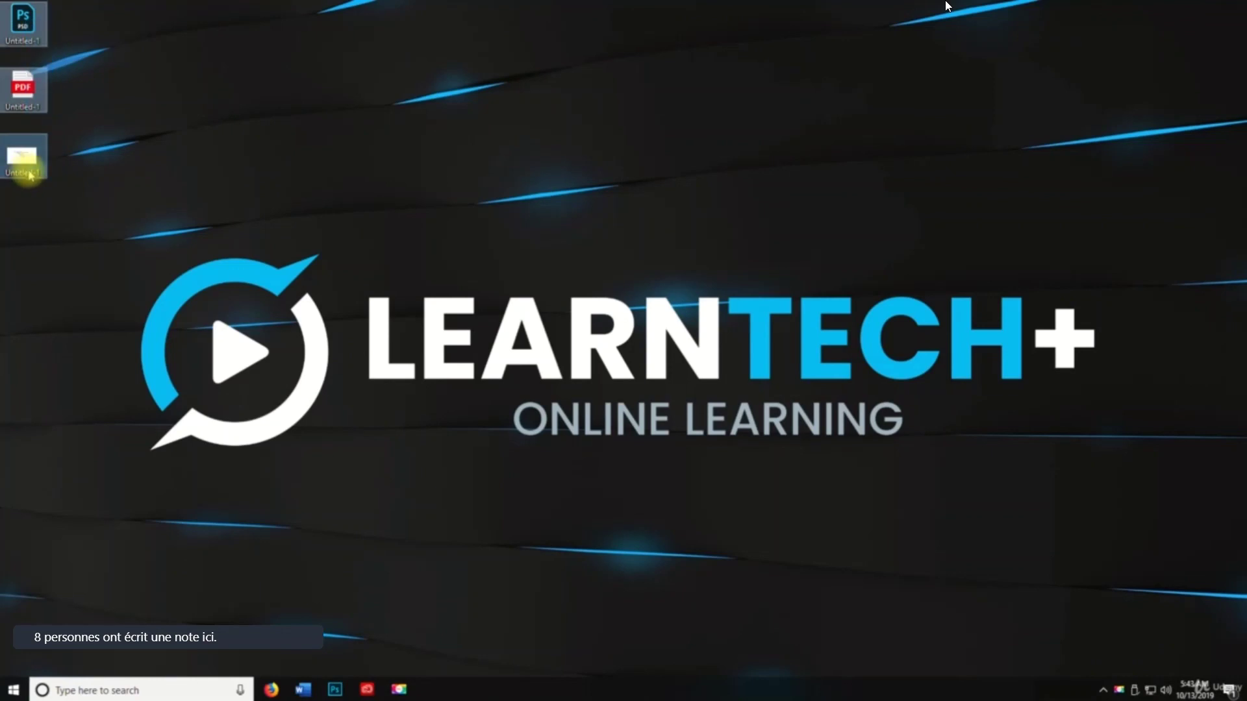
pyautogui.press('Delete')
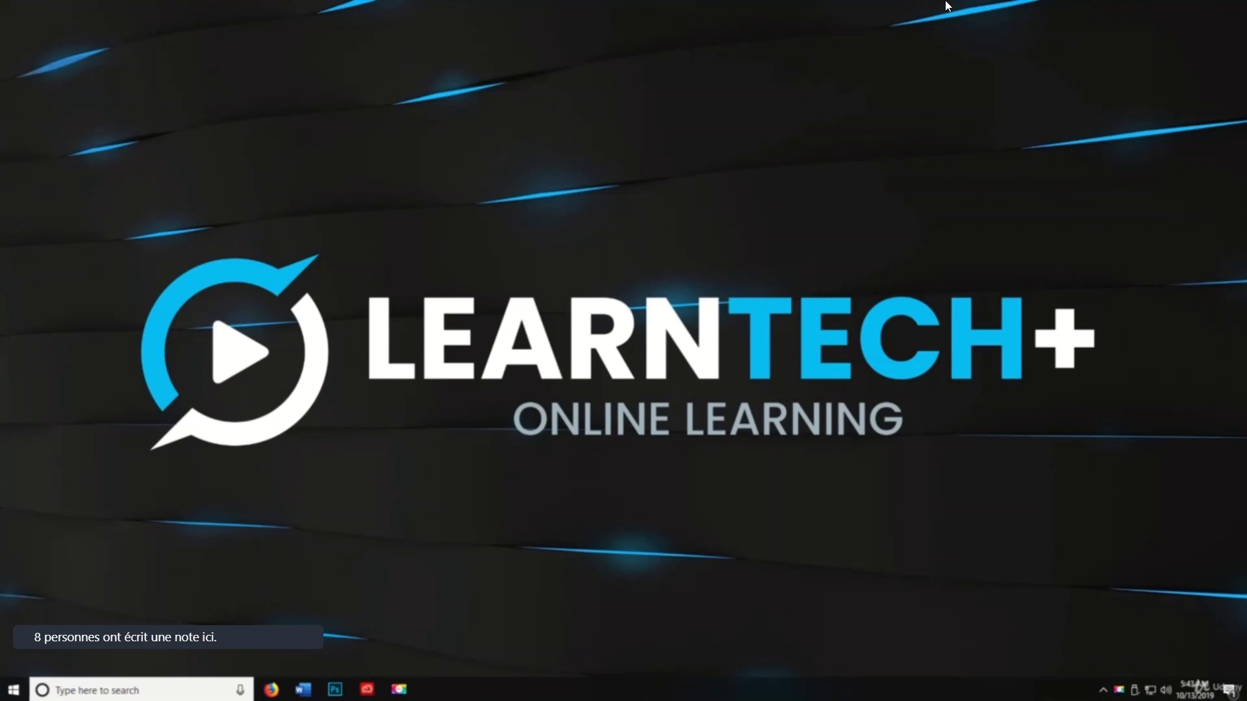